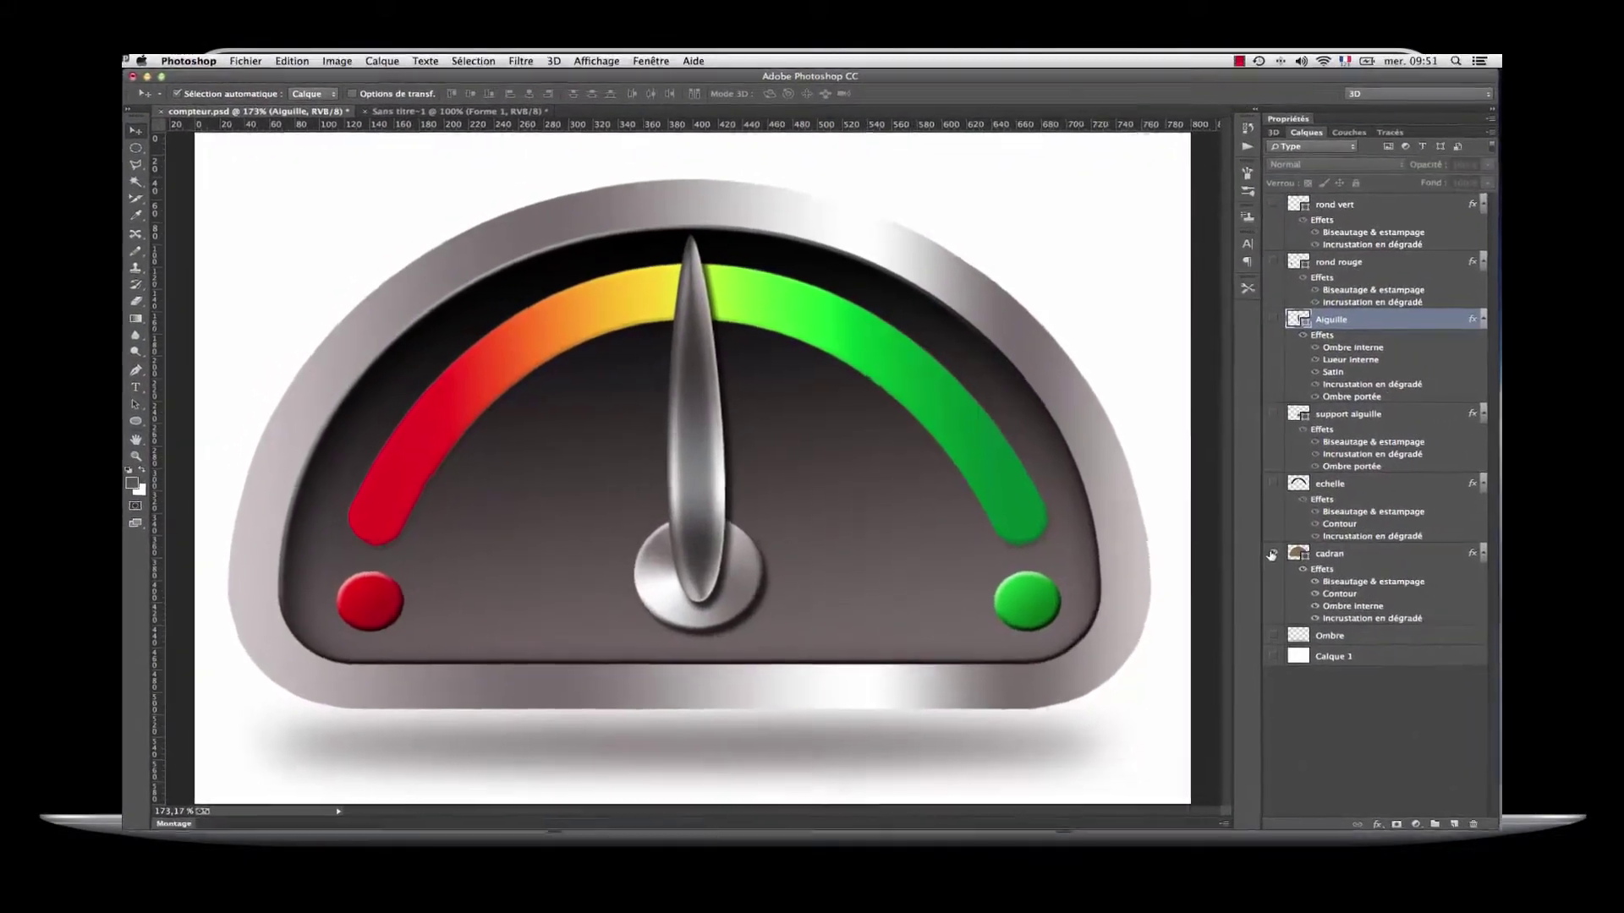
# Step: Option-click the cadran eye icon so the dial is the only visible layer
pyautogui.keyDown('alt'); pyautogui.click(1217, 531); pyautogui.keyUp('alt')
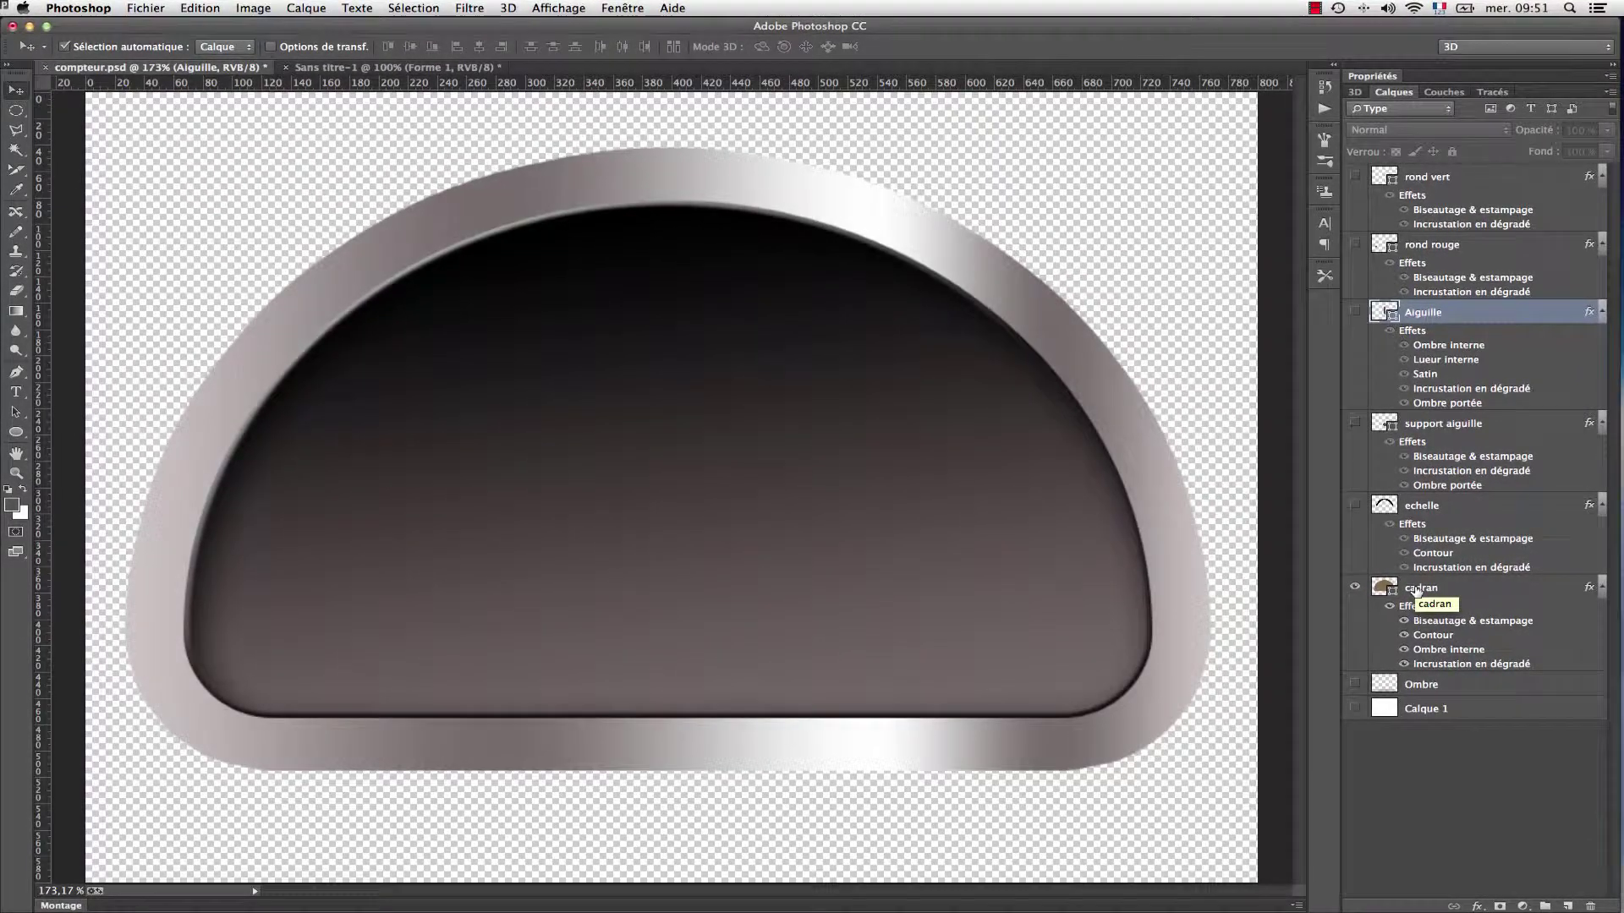
# Step: Save the dial for web as PNG-24 compteur.png in the compteur folder
pyautogui.click(145, 8)
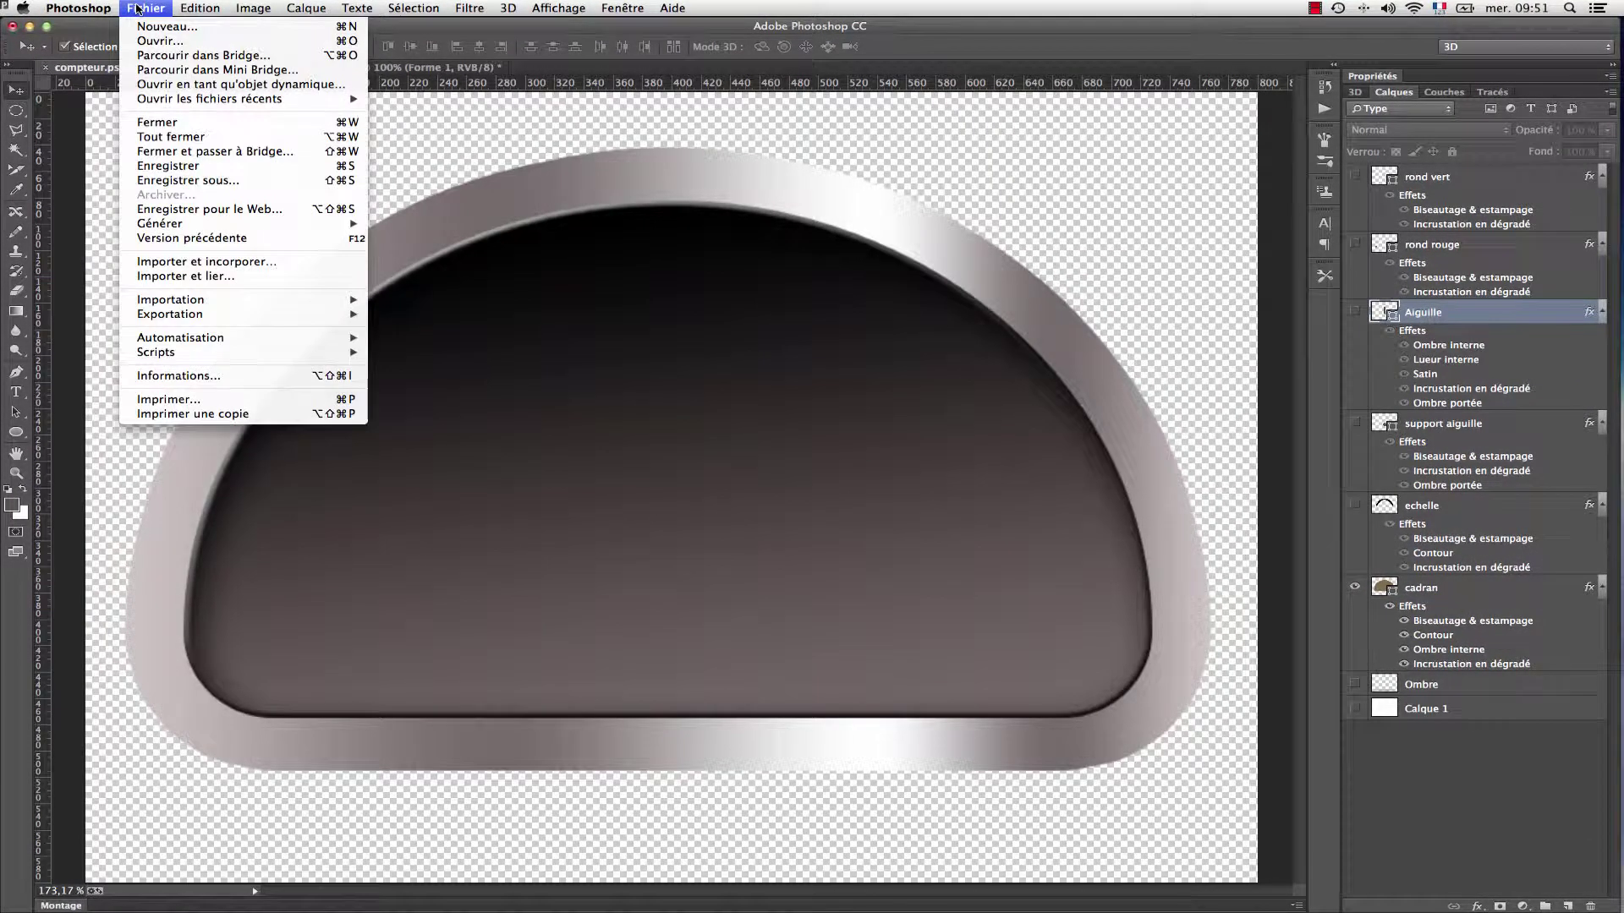
pyautogui.click(216, 210)
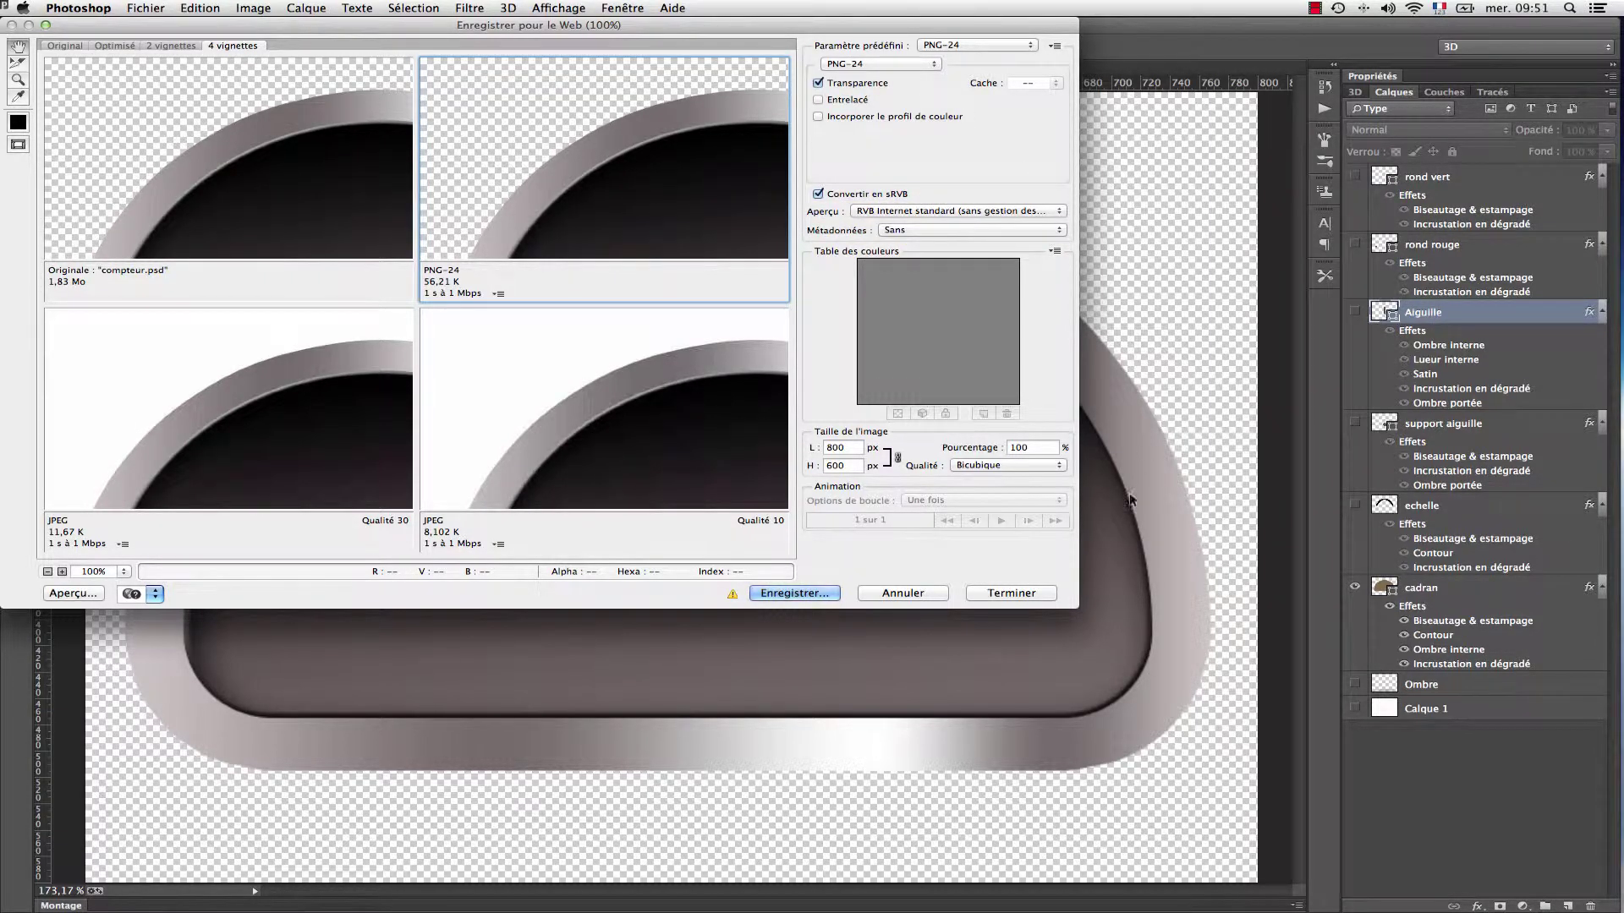
pyautogui.click(1012, 591)
pyautogui.click(793, 592)
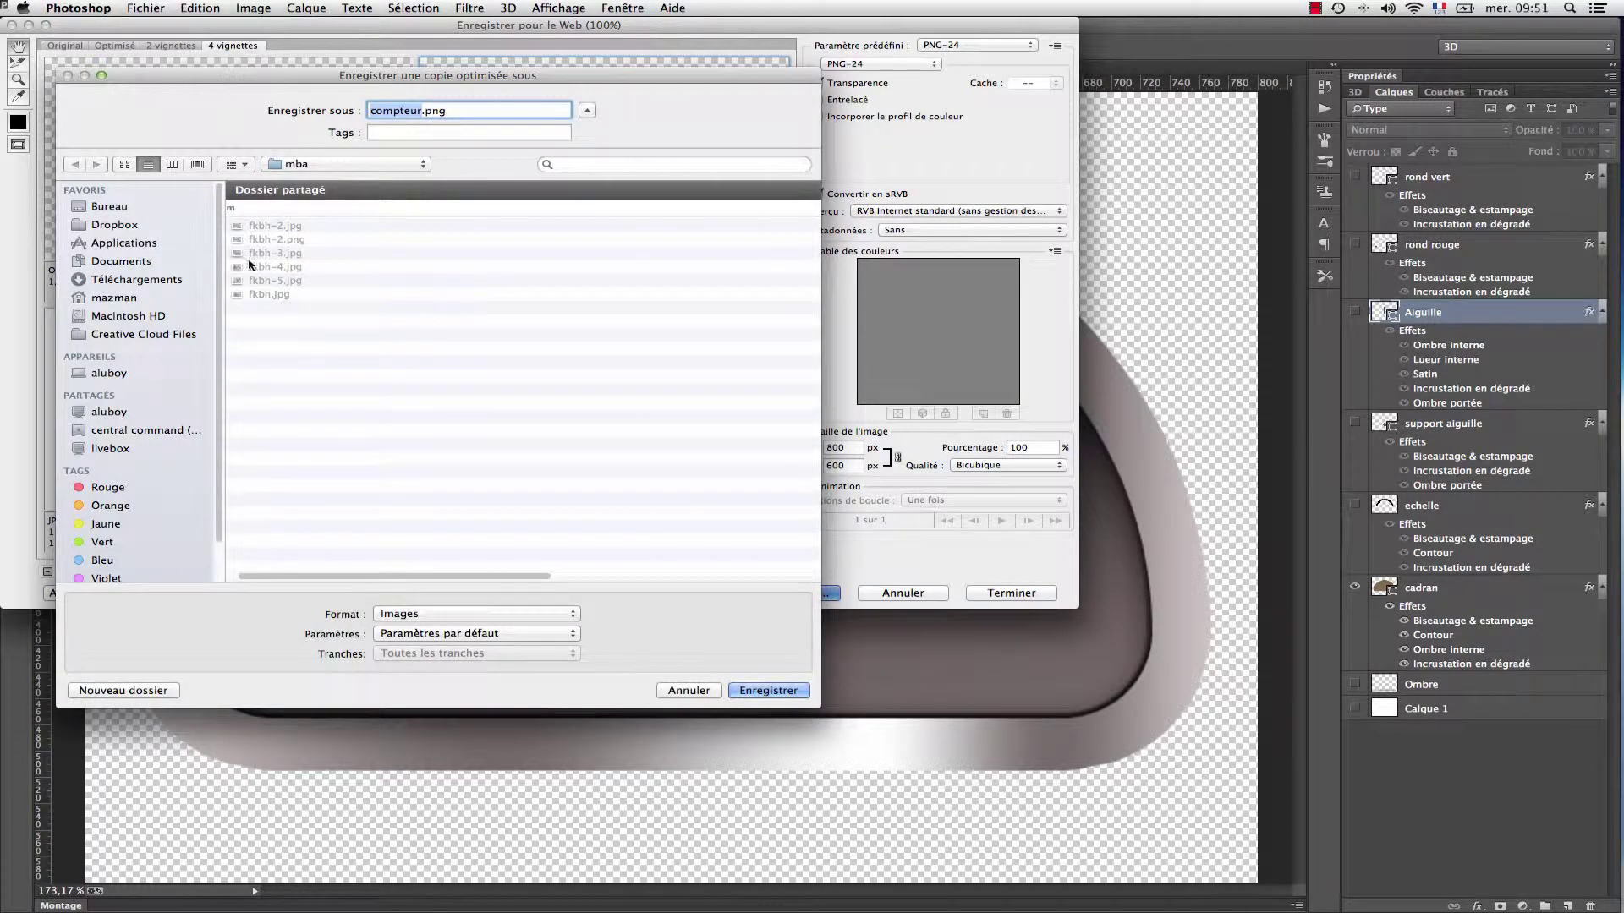
pyautogui.click(298, 164)
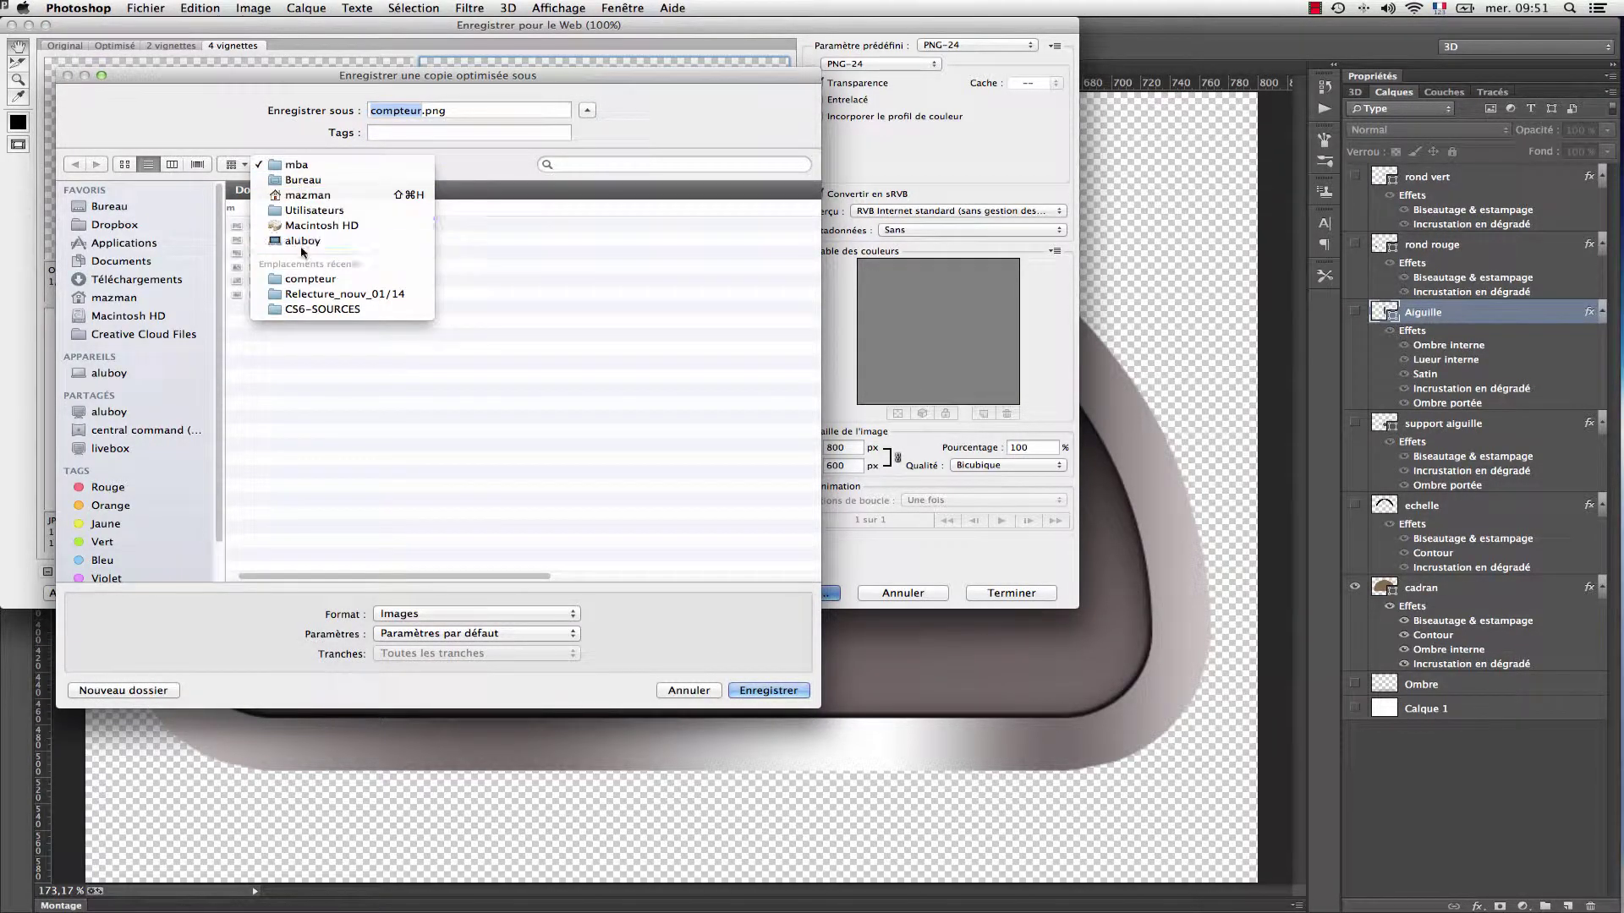
pyautogui.click(300, 284)
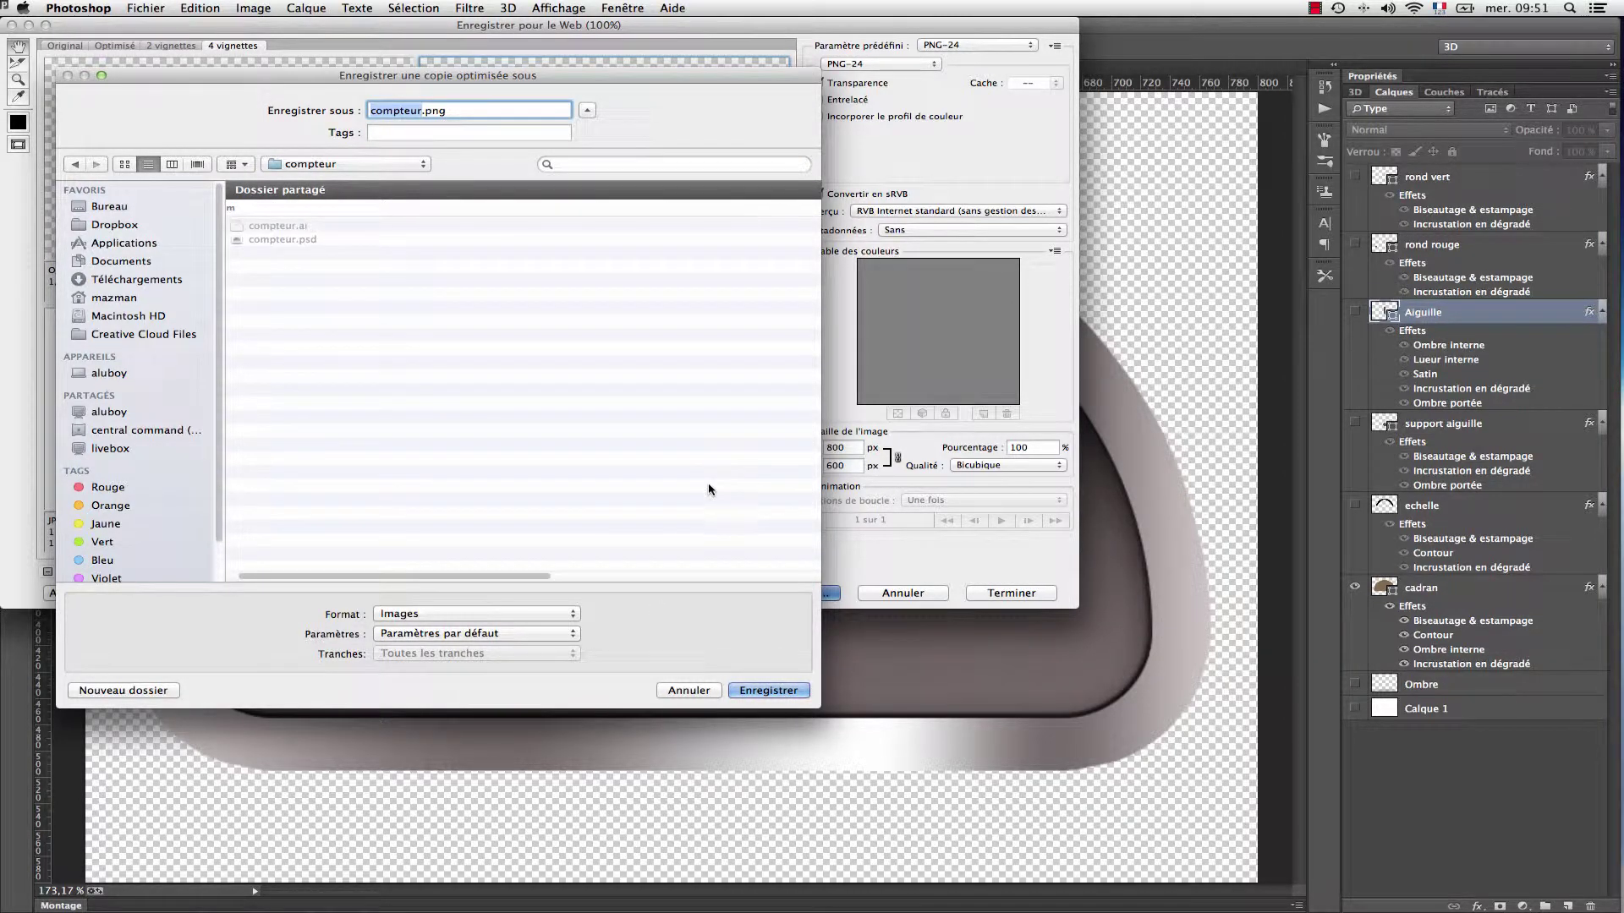
pyautogui.click(768, 691)
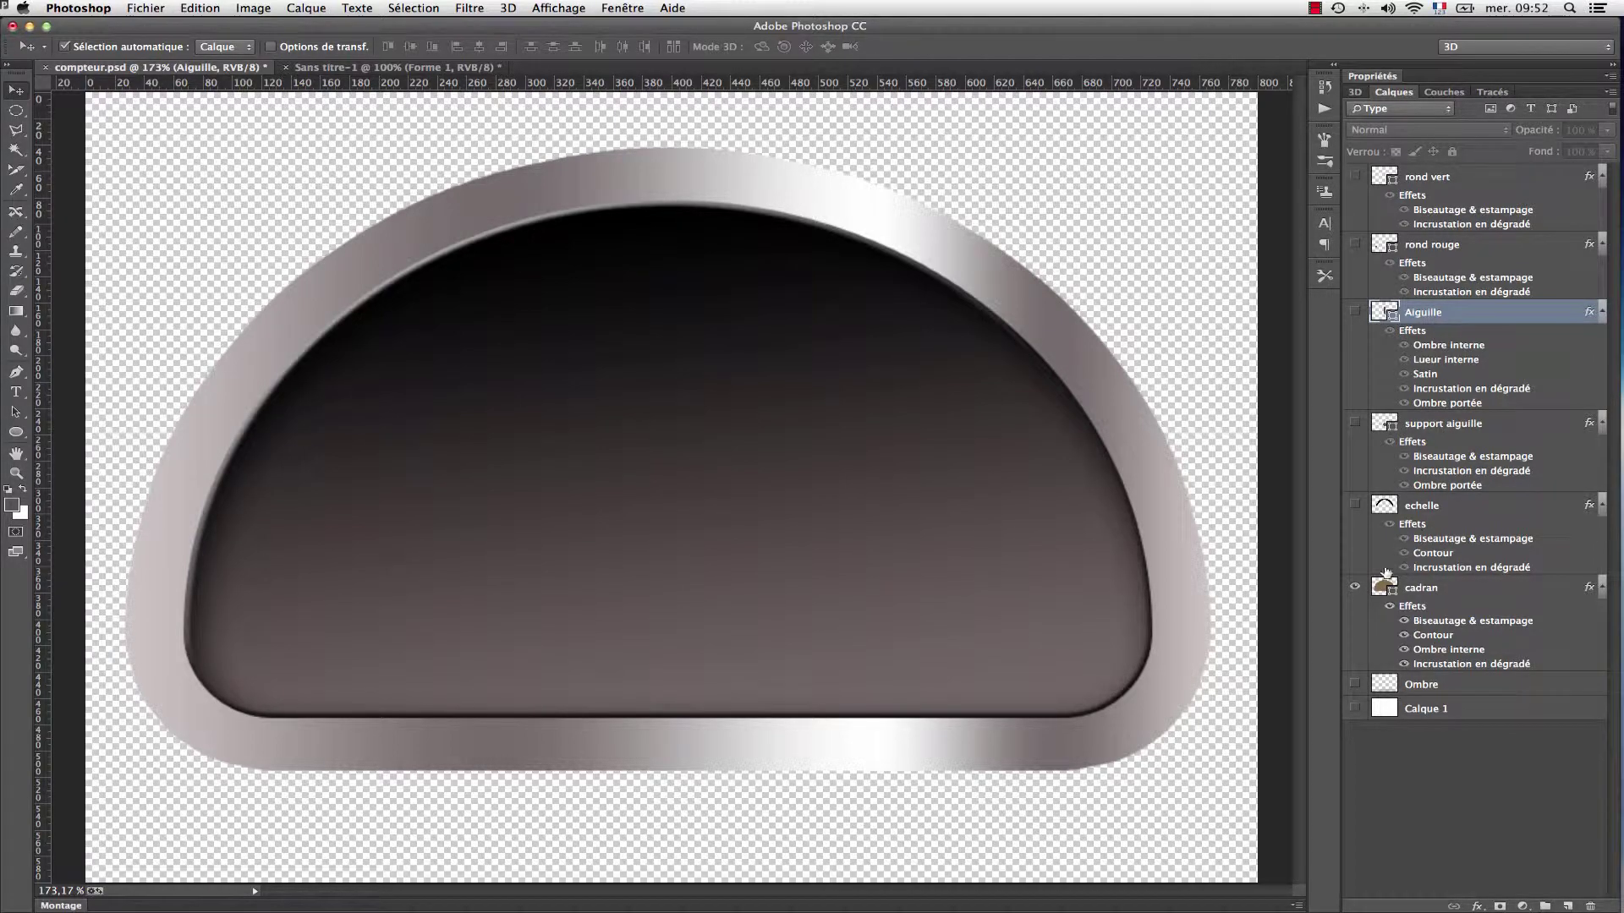
# Step: Hide cadran, show only the Ombre shadow layer, and set Rognage to transparent pixels
pyautogui.click(1354, 586)
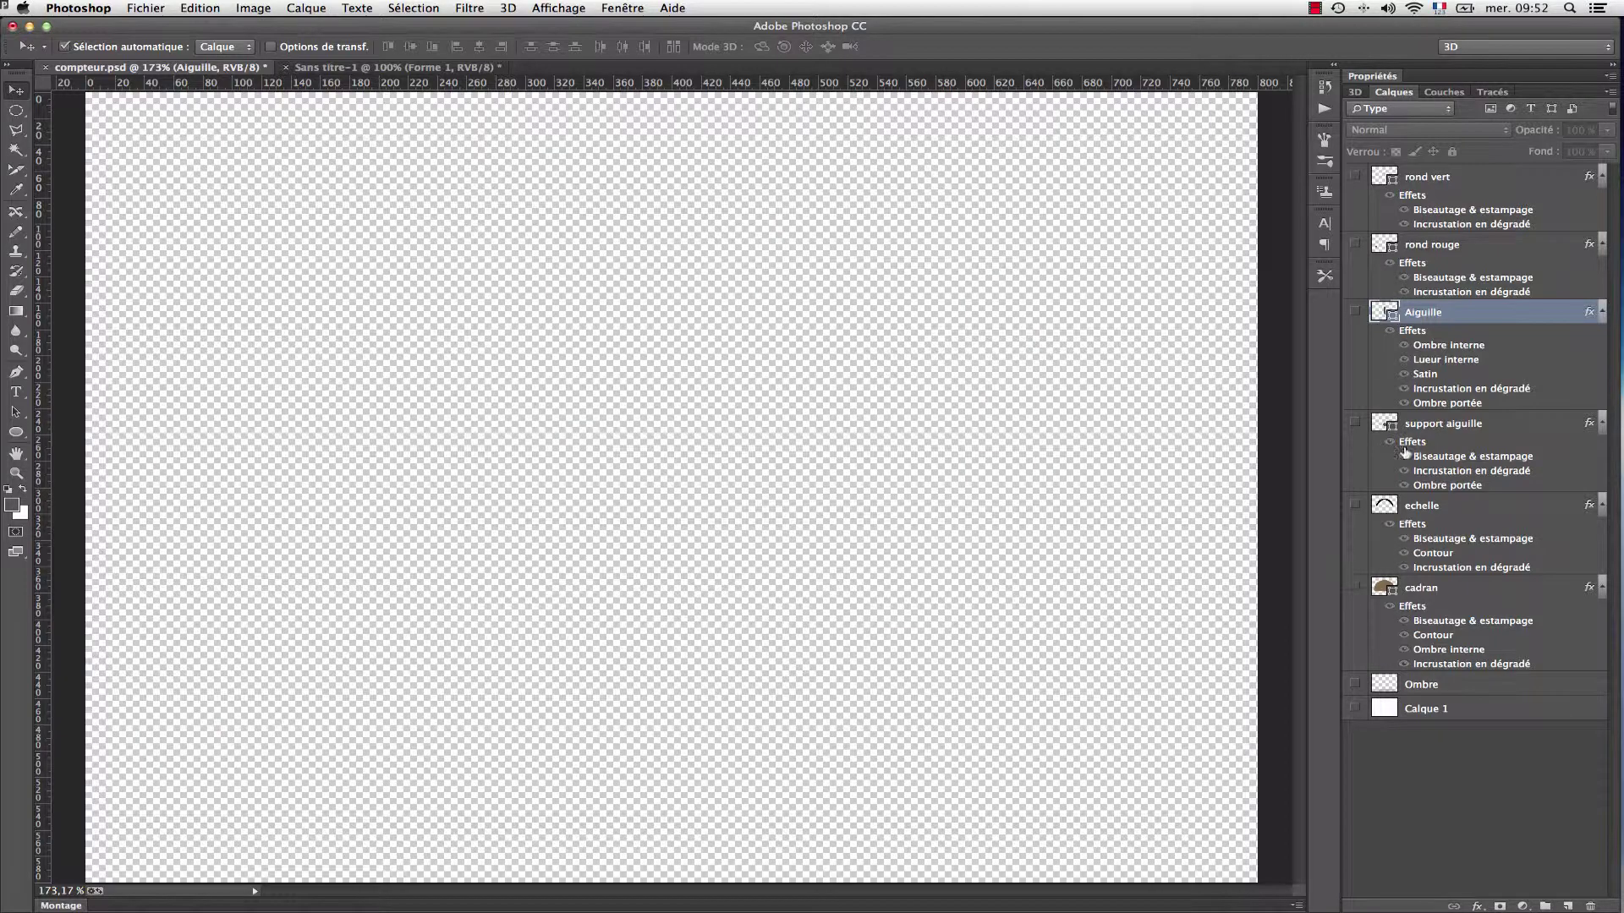
pyautogui.click(1356, 176)
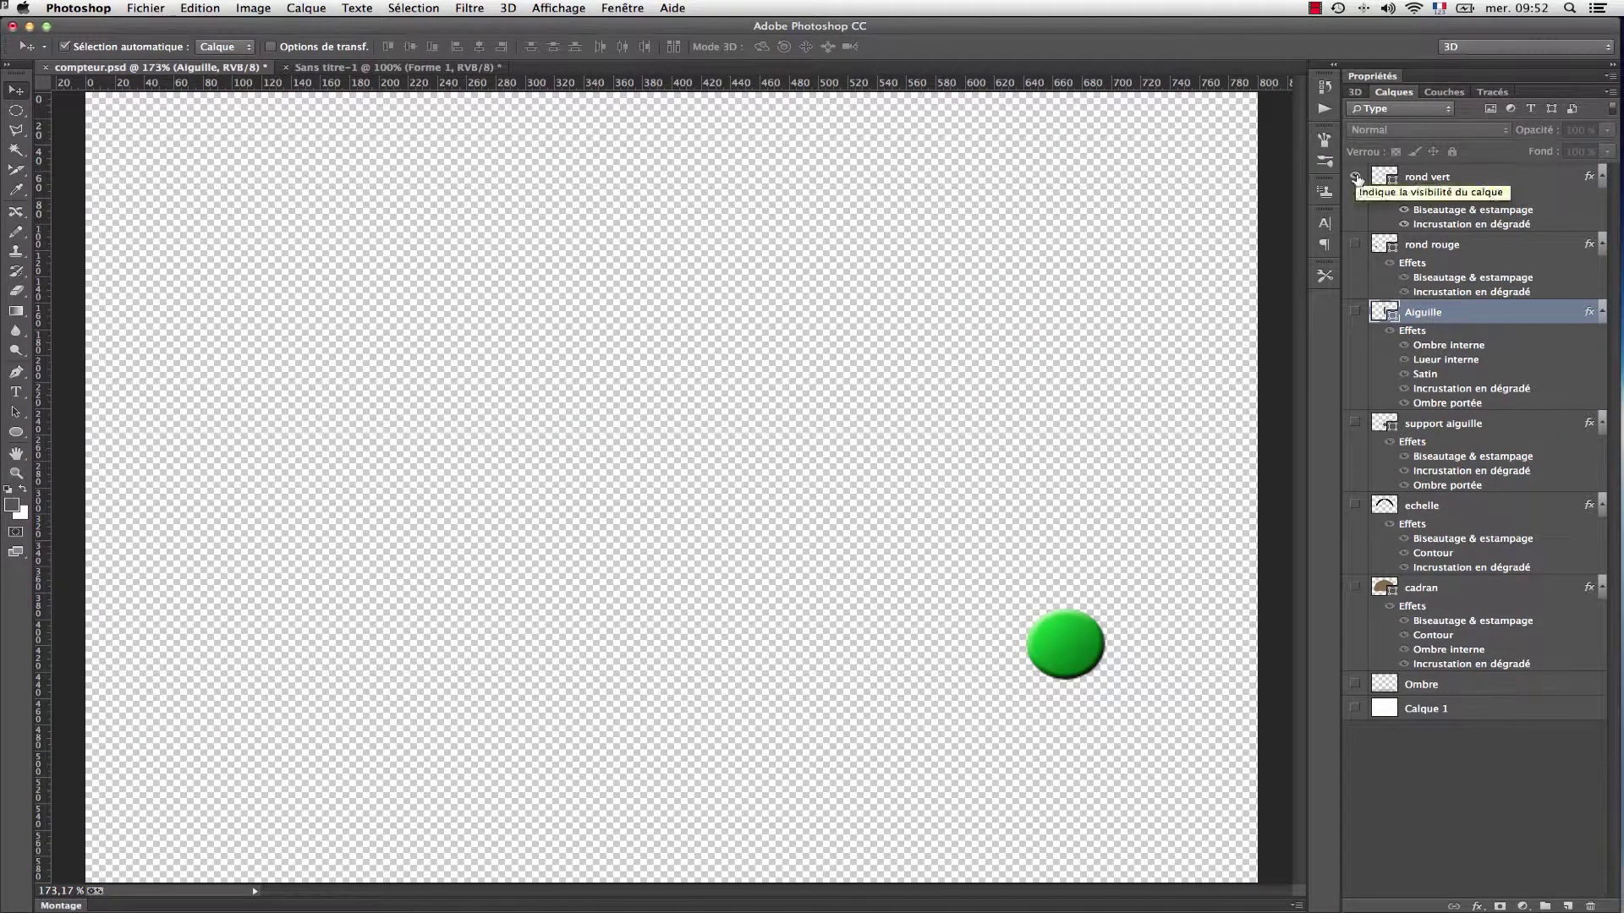
pyautogui.click(1356, 177)
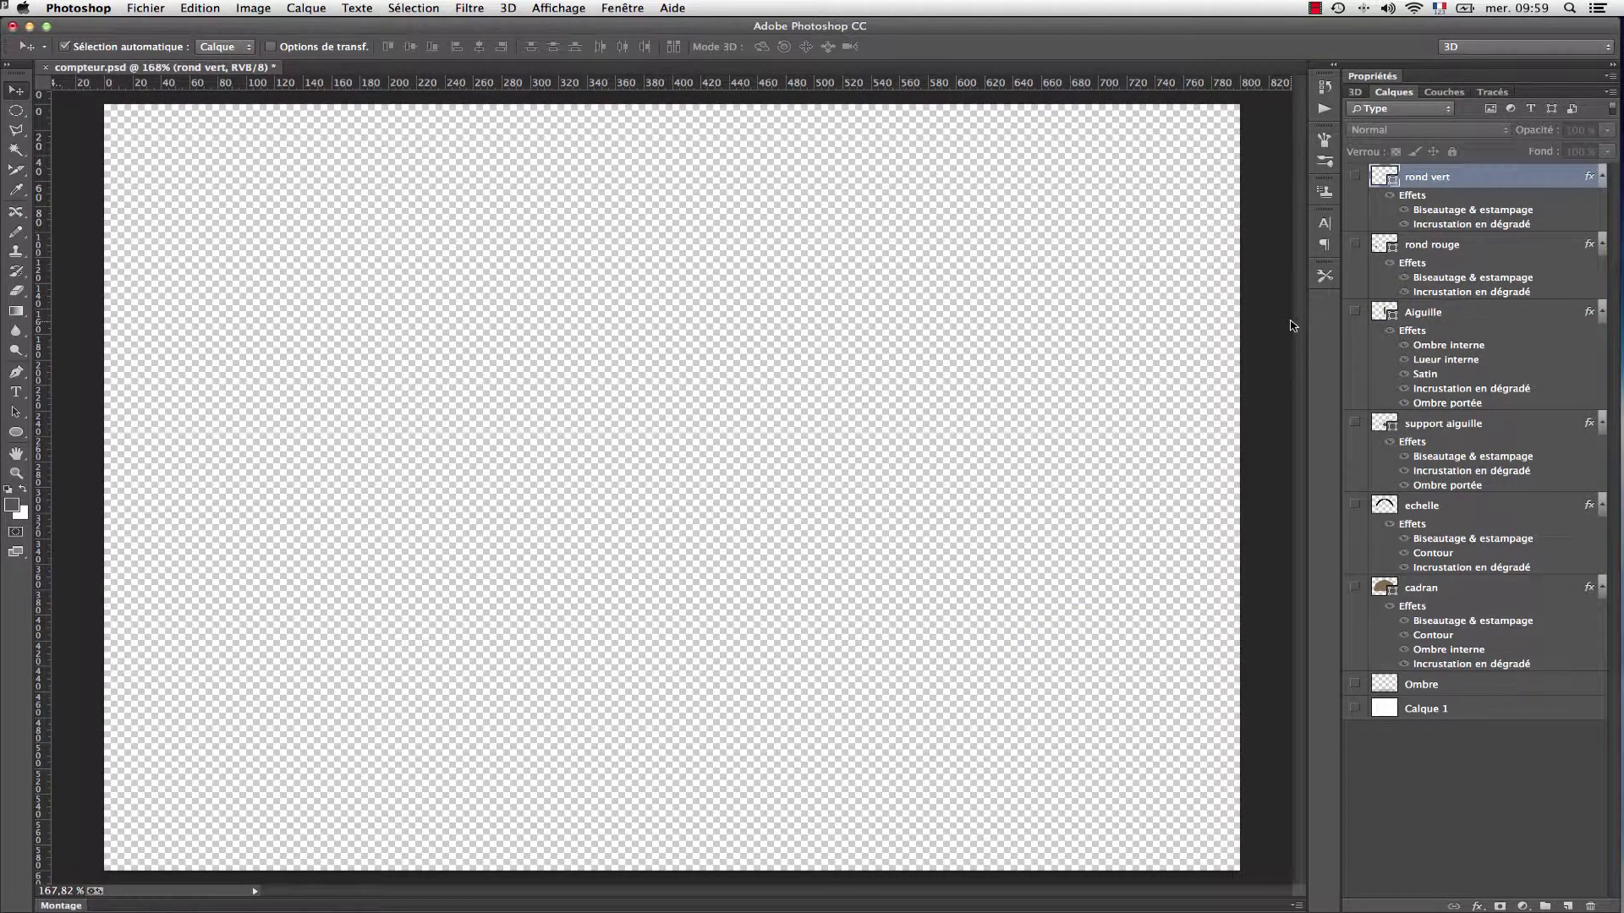
pyautogui.click(1355, 685)
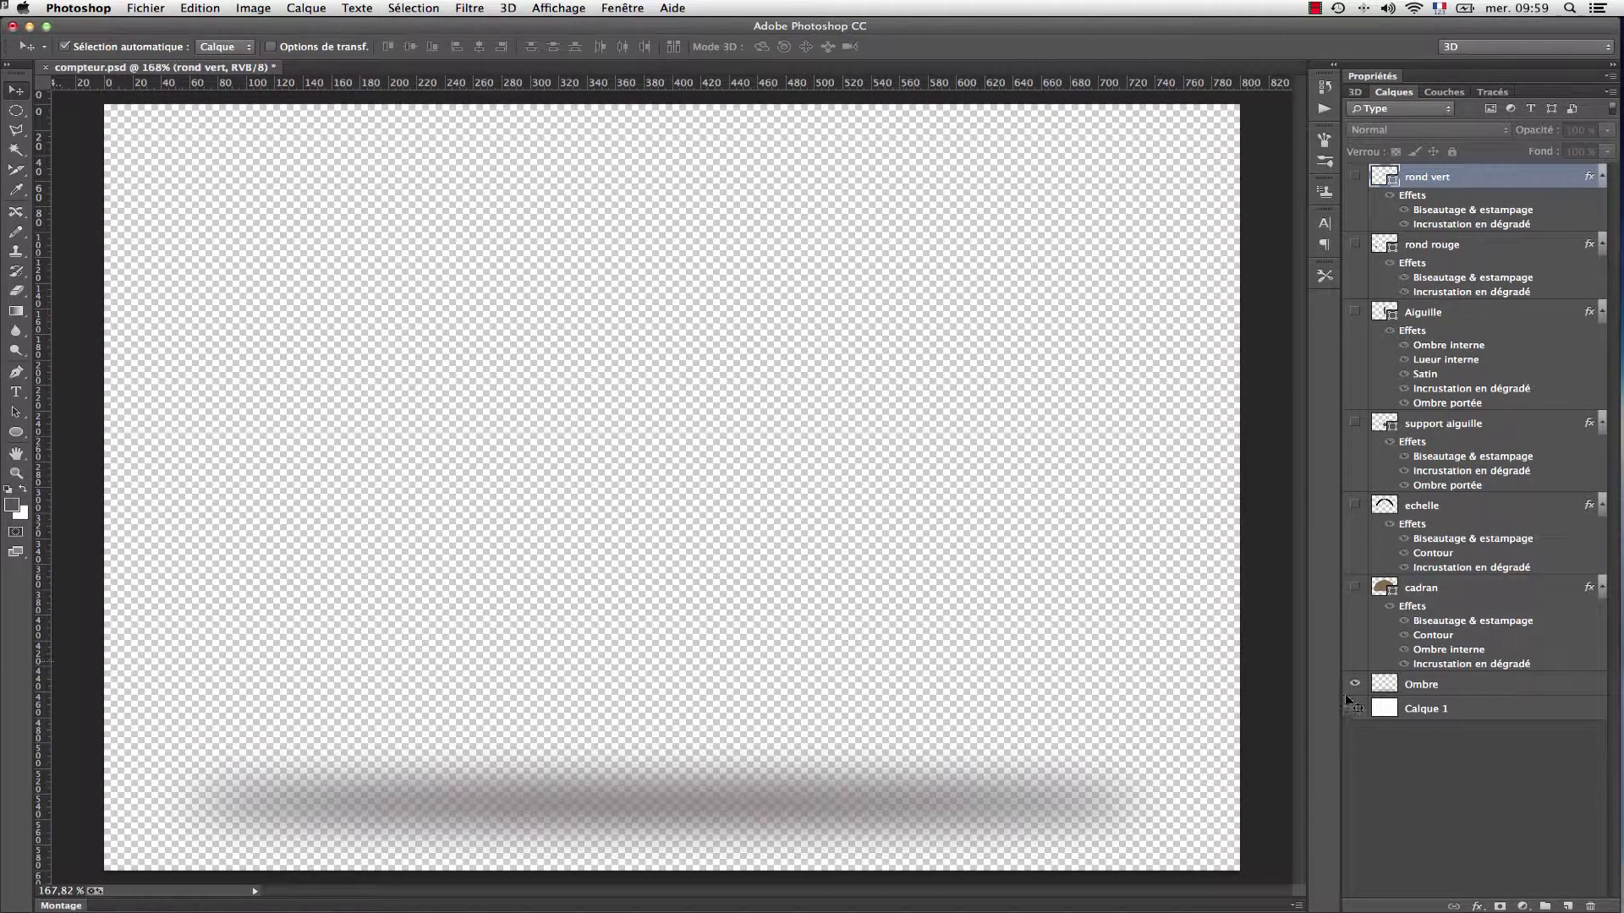
pyautogui.click(198, 8)
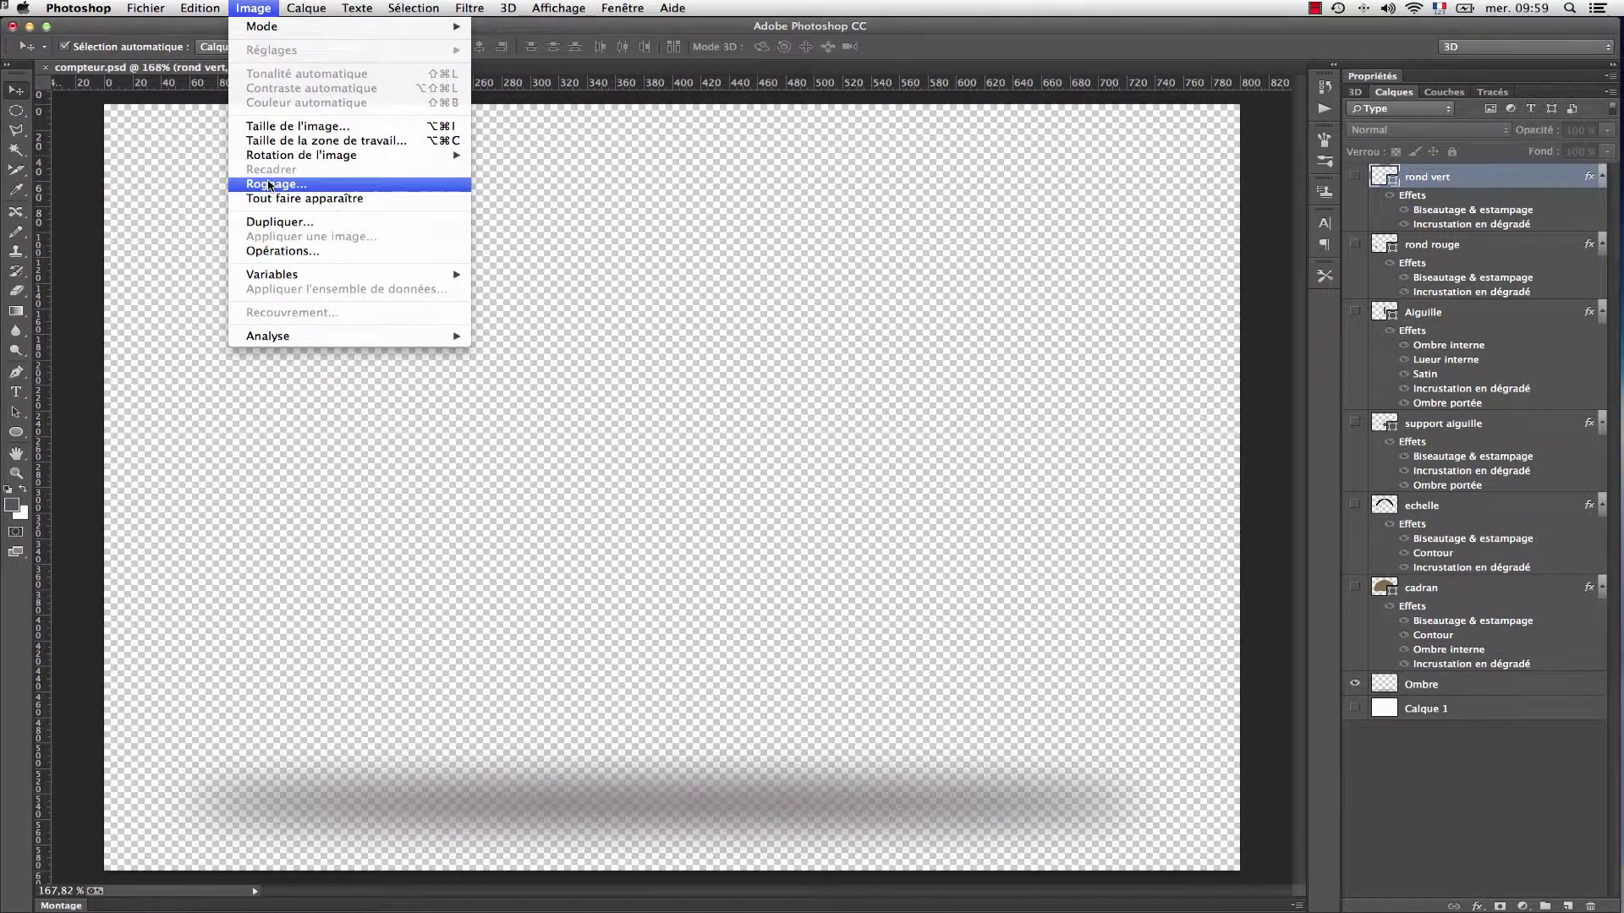
pyautogui.click(268, 183)
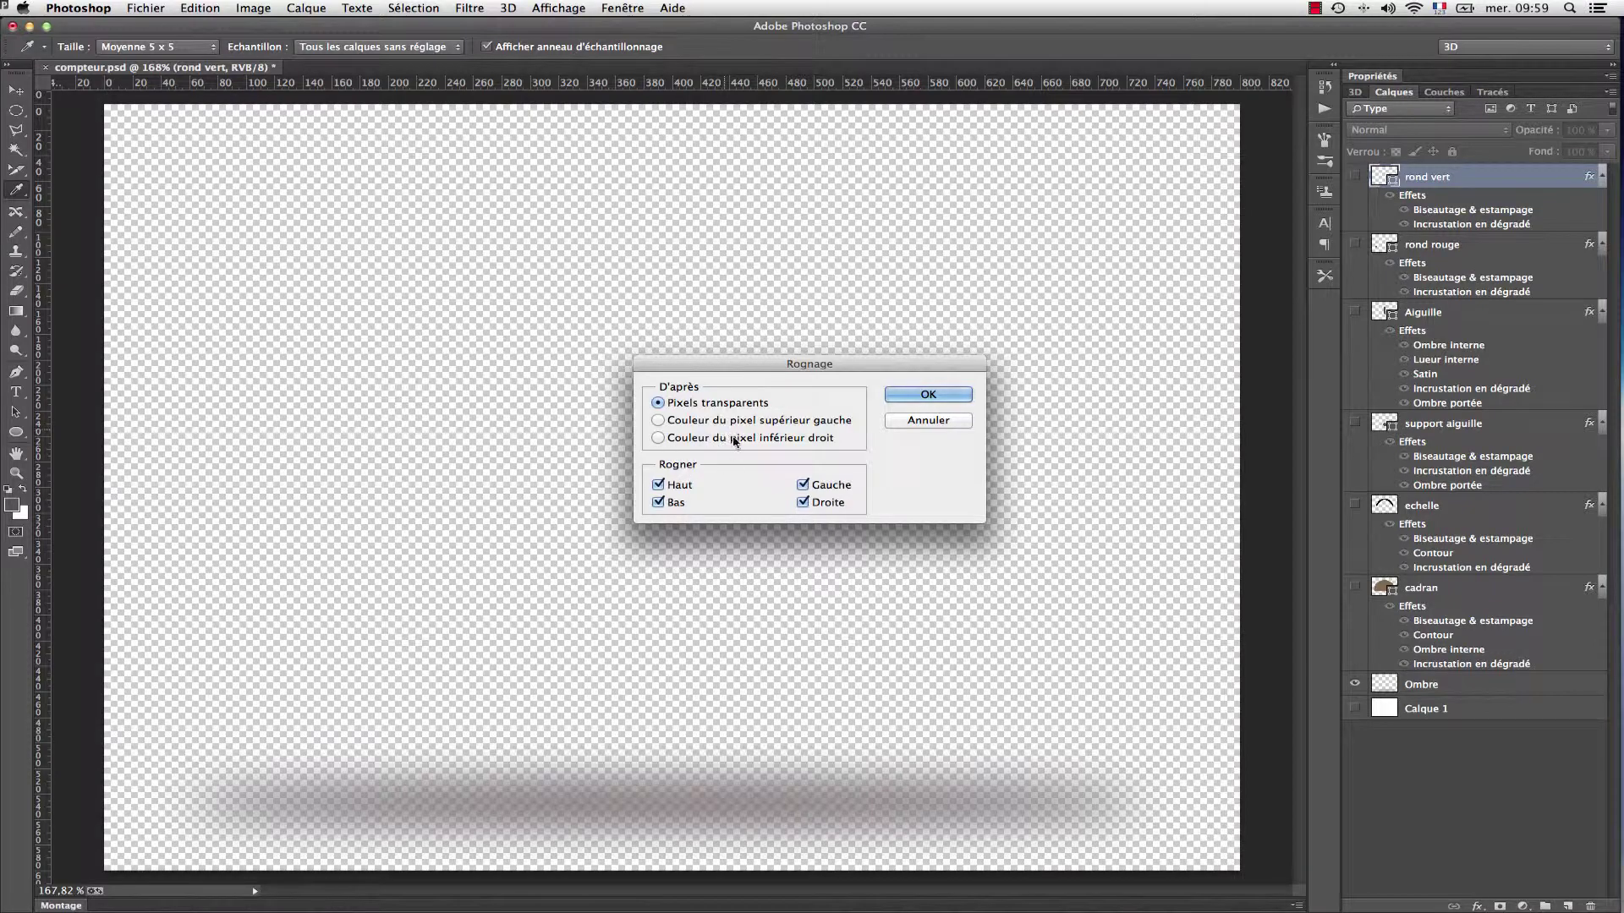
# Step: Trim the shadow, save it for web as PNG-24 ombre.png, then revert the file
pyautogui.click(940, 397)
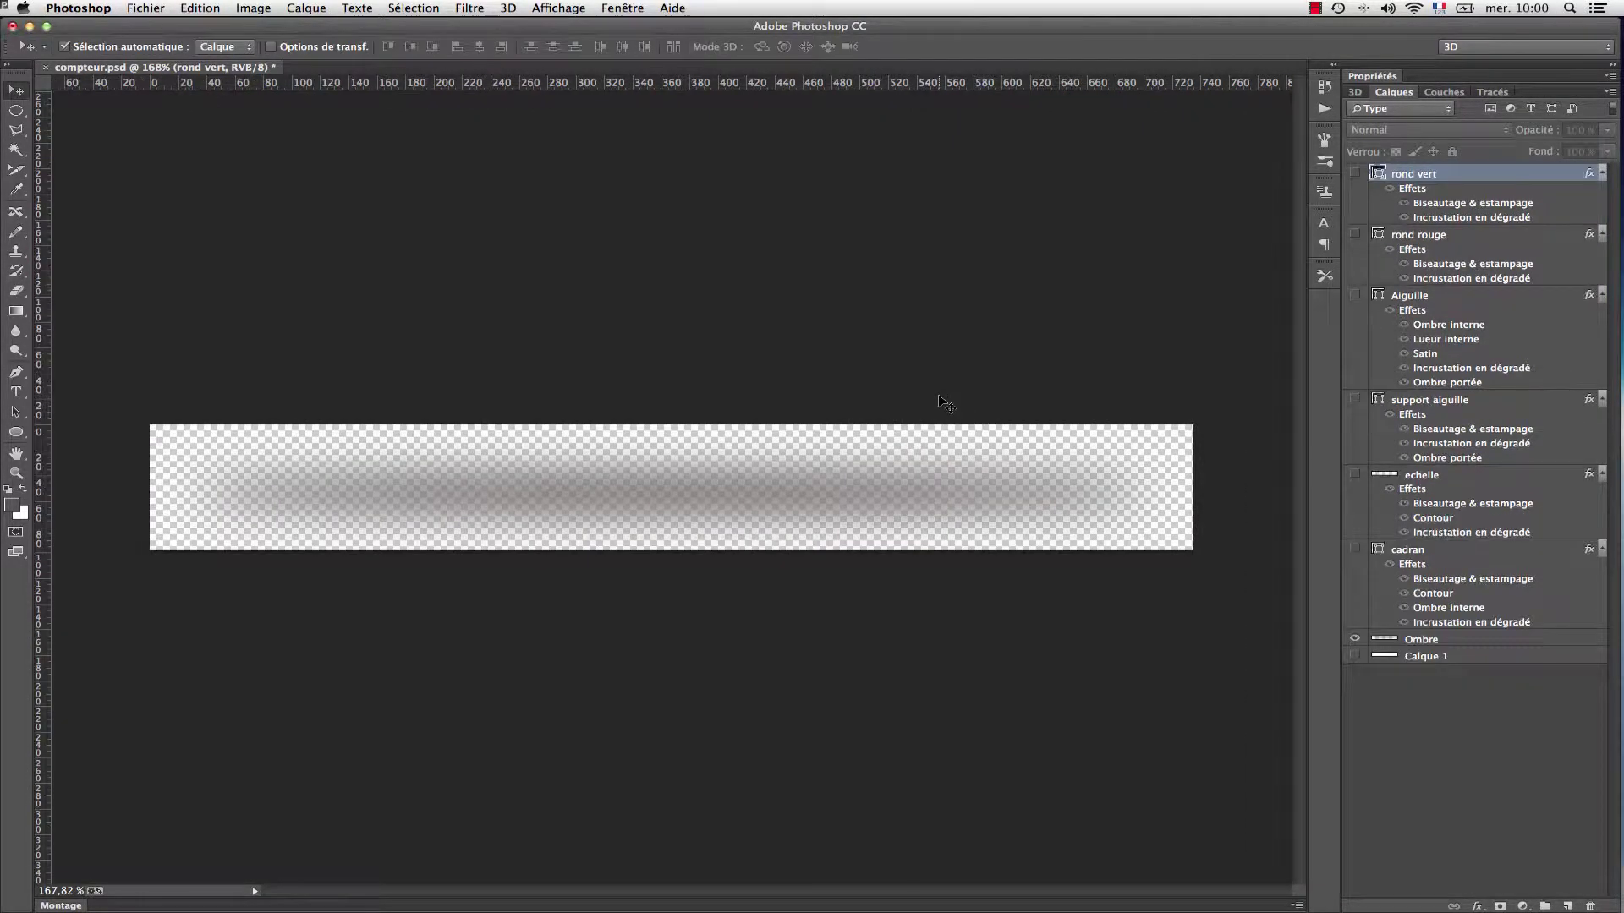
pyautogui.click(136, 8)
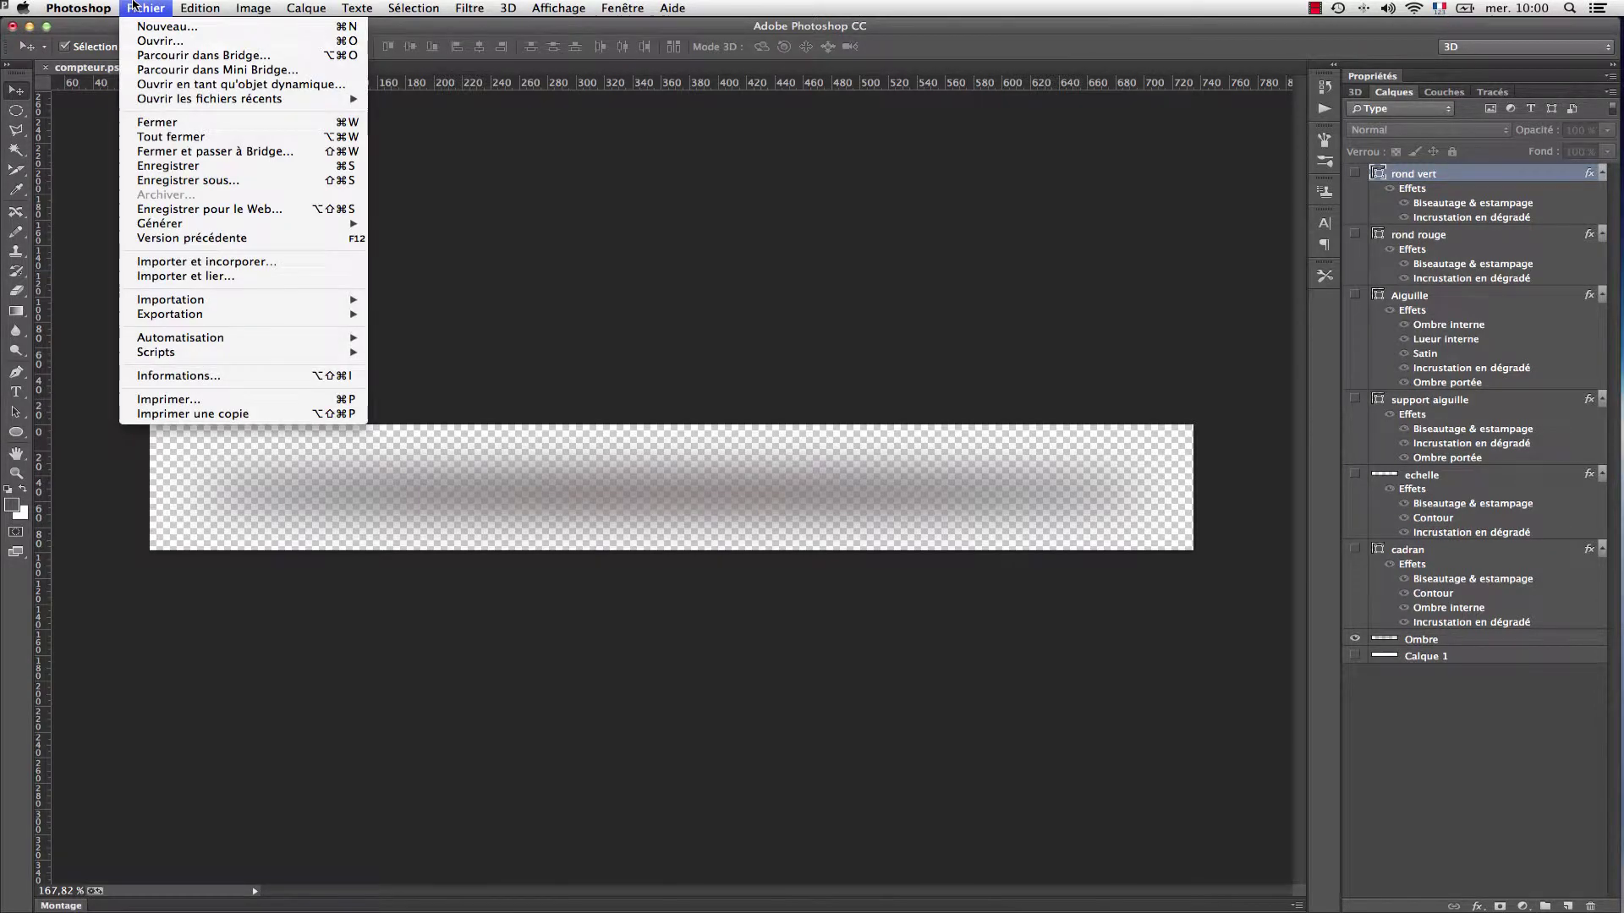
pyautogui.click(169, 210)
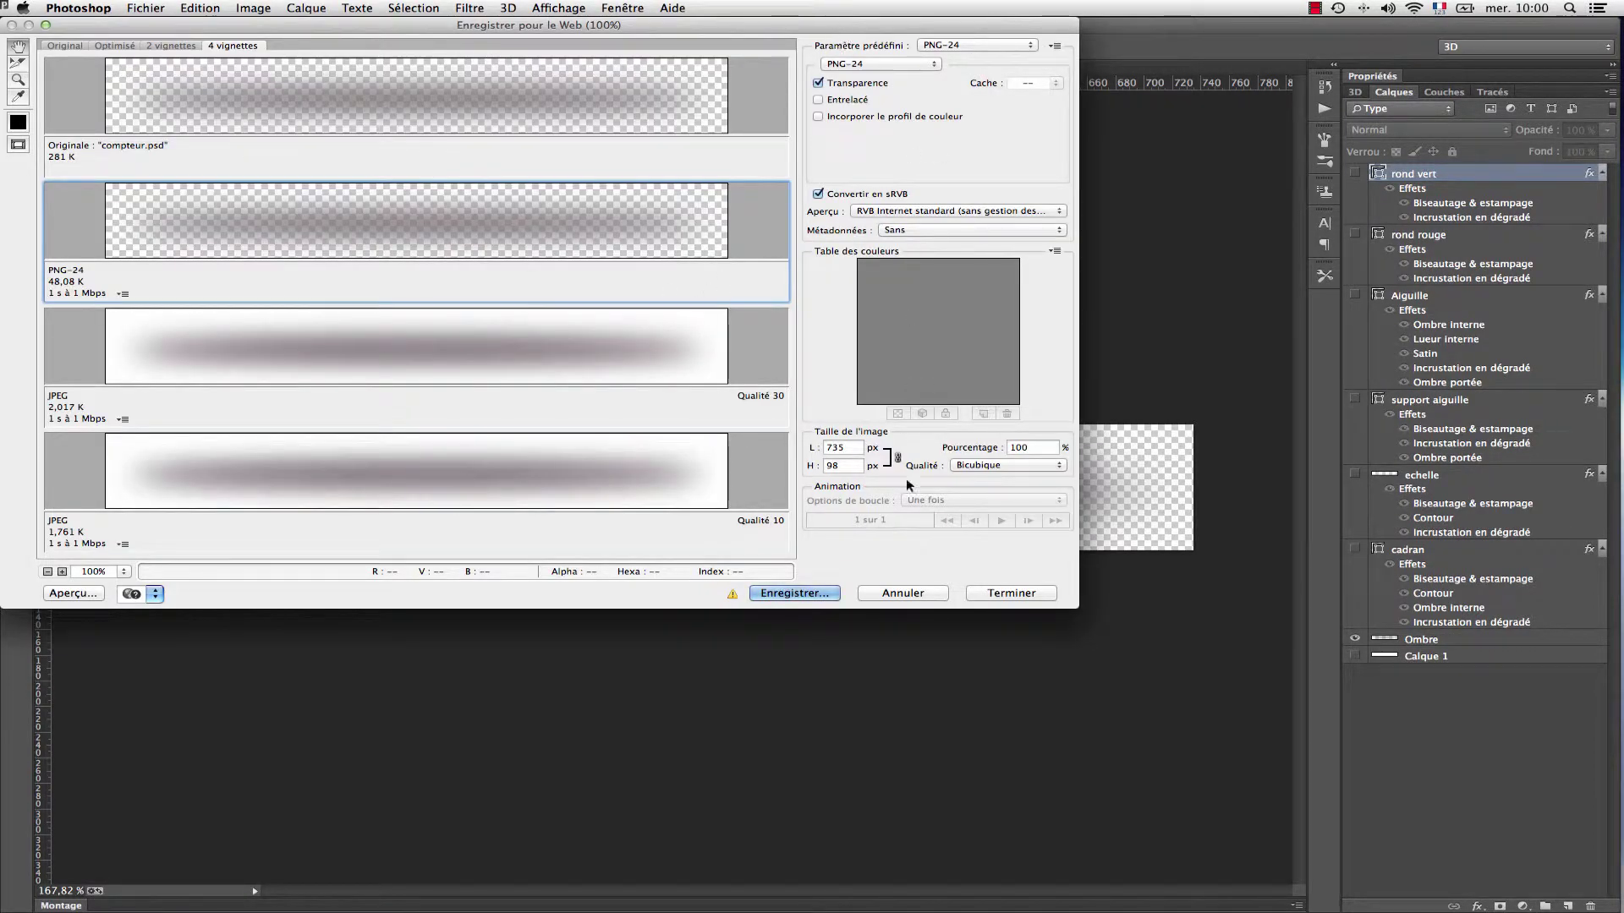
pyautogui.click(794, 593)
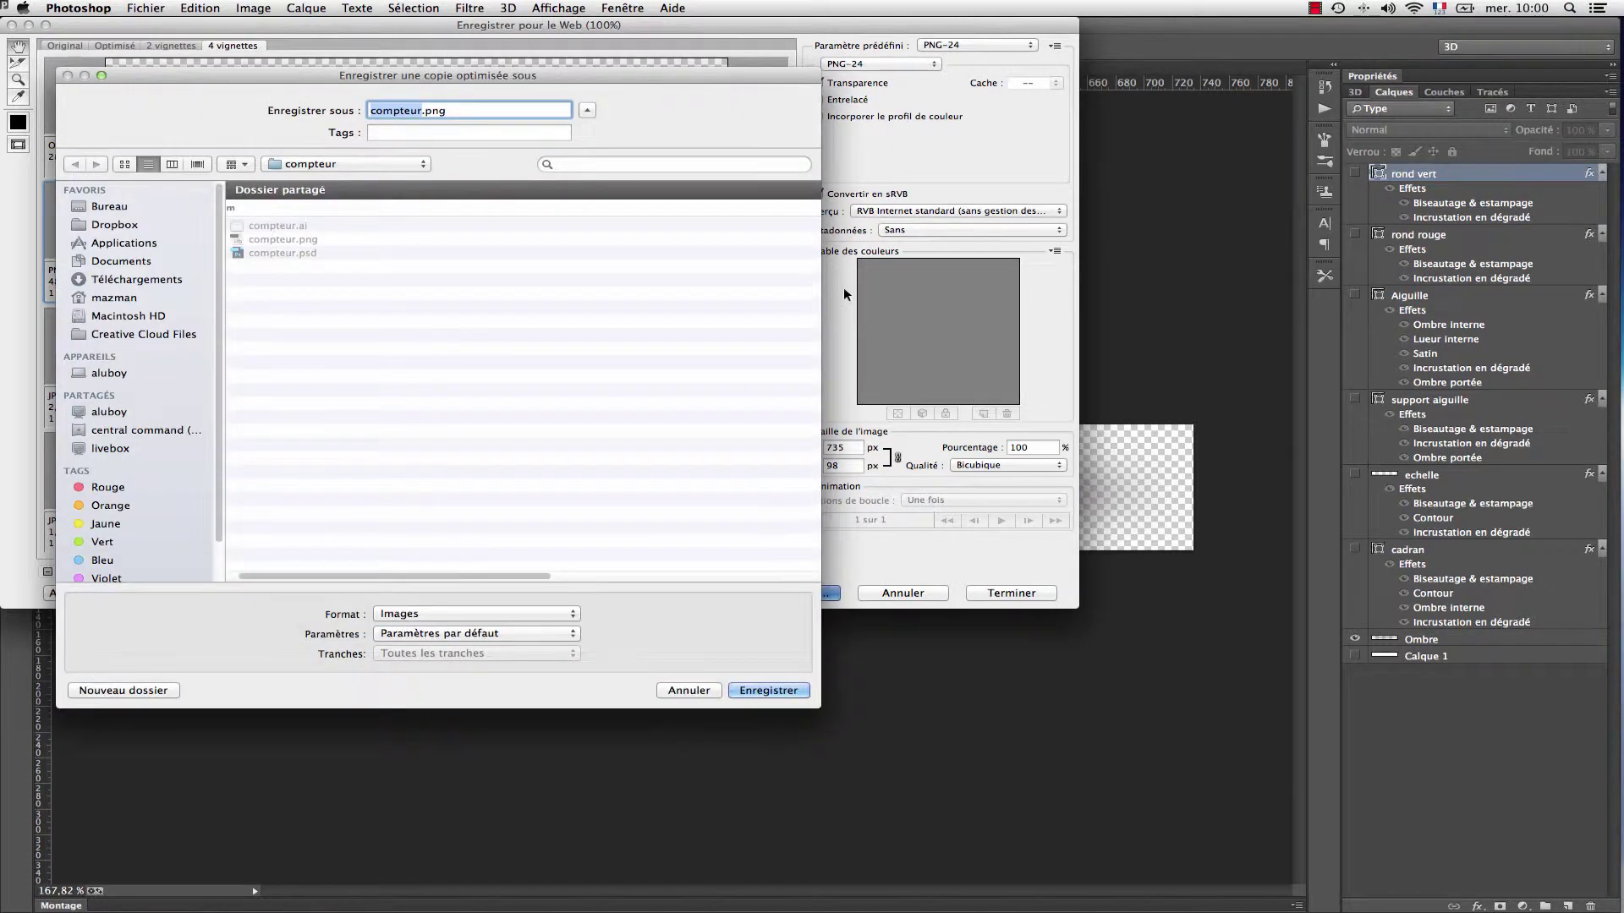
pyautogui.write('om')
pyautogui.write('e')
pyautogui.click(775, 693)
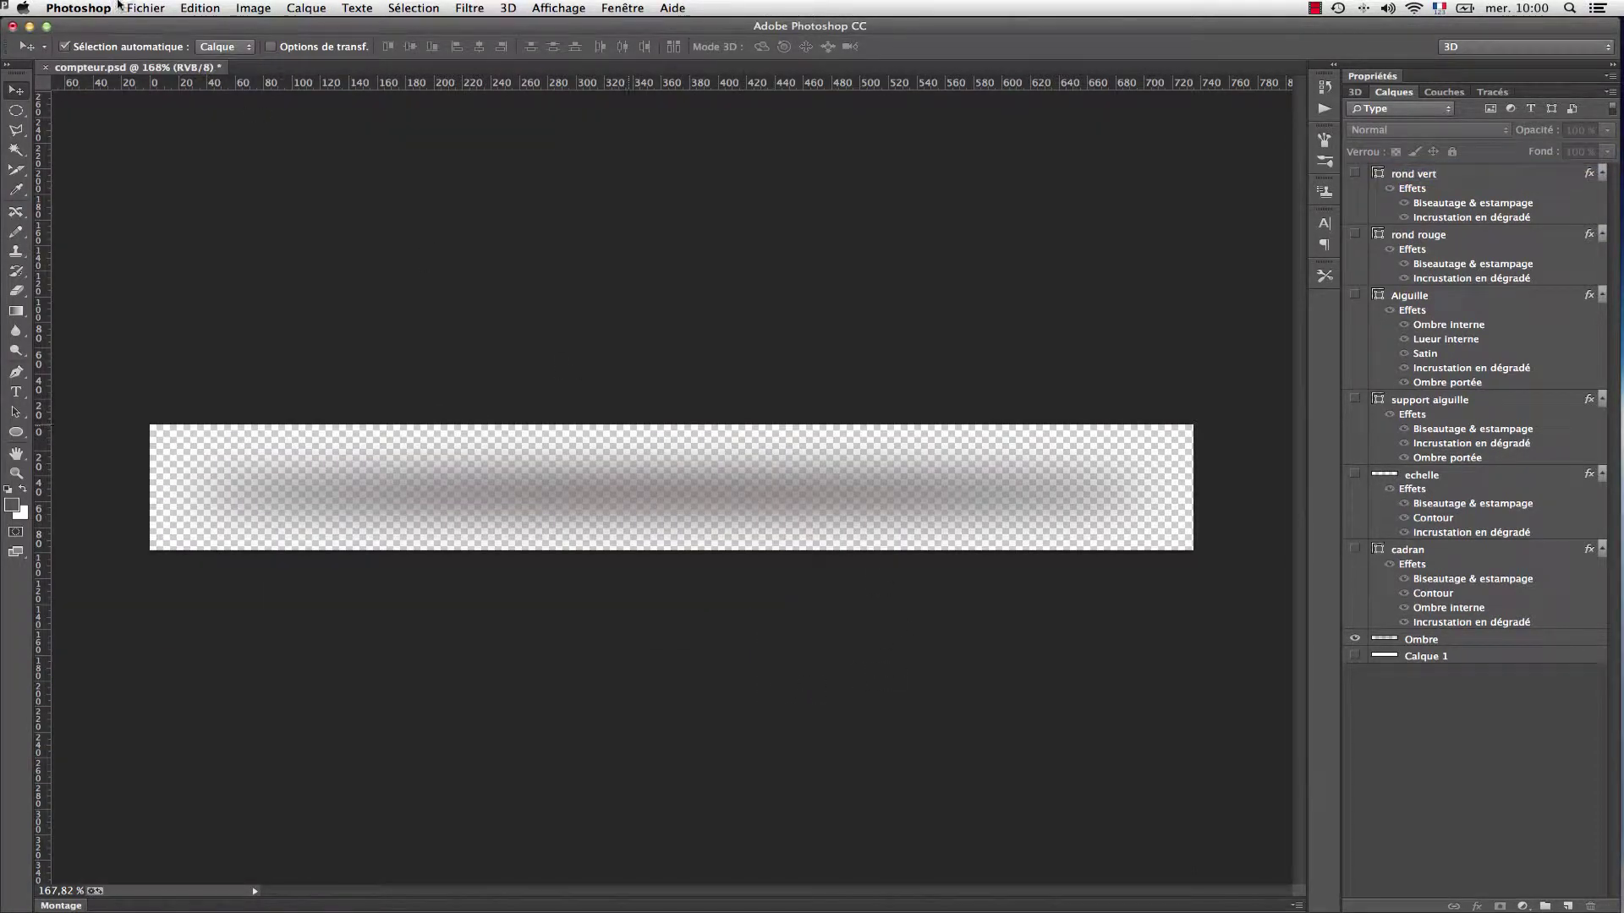
pyautogui.click(142, 8)
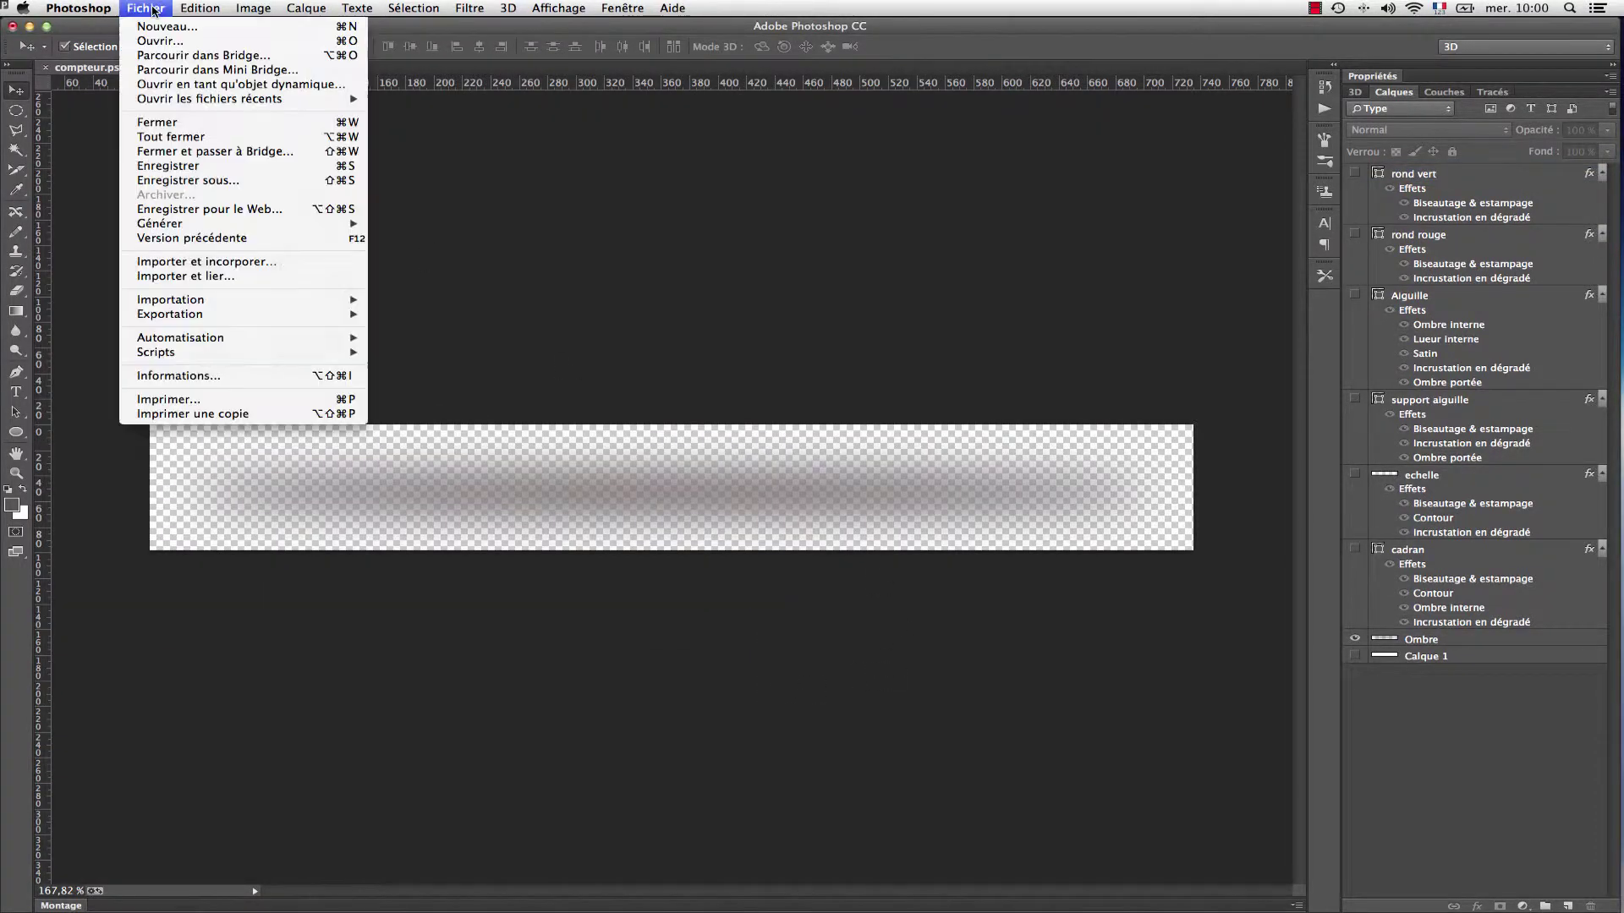
pyautogui.click(178, 238)
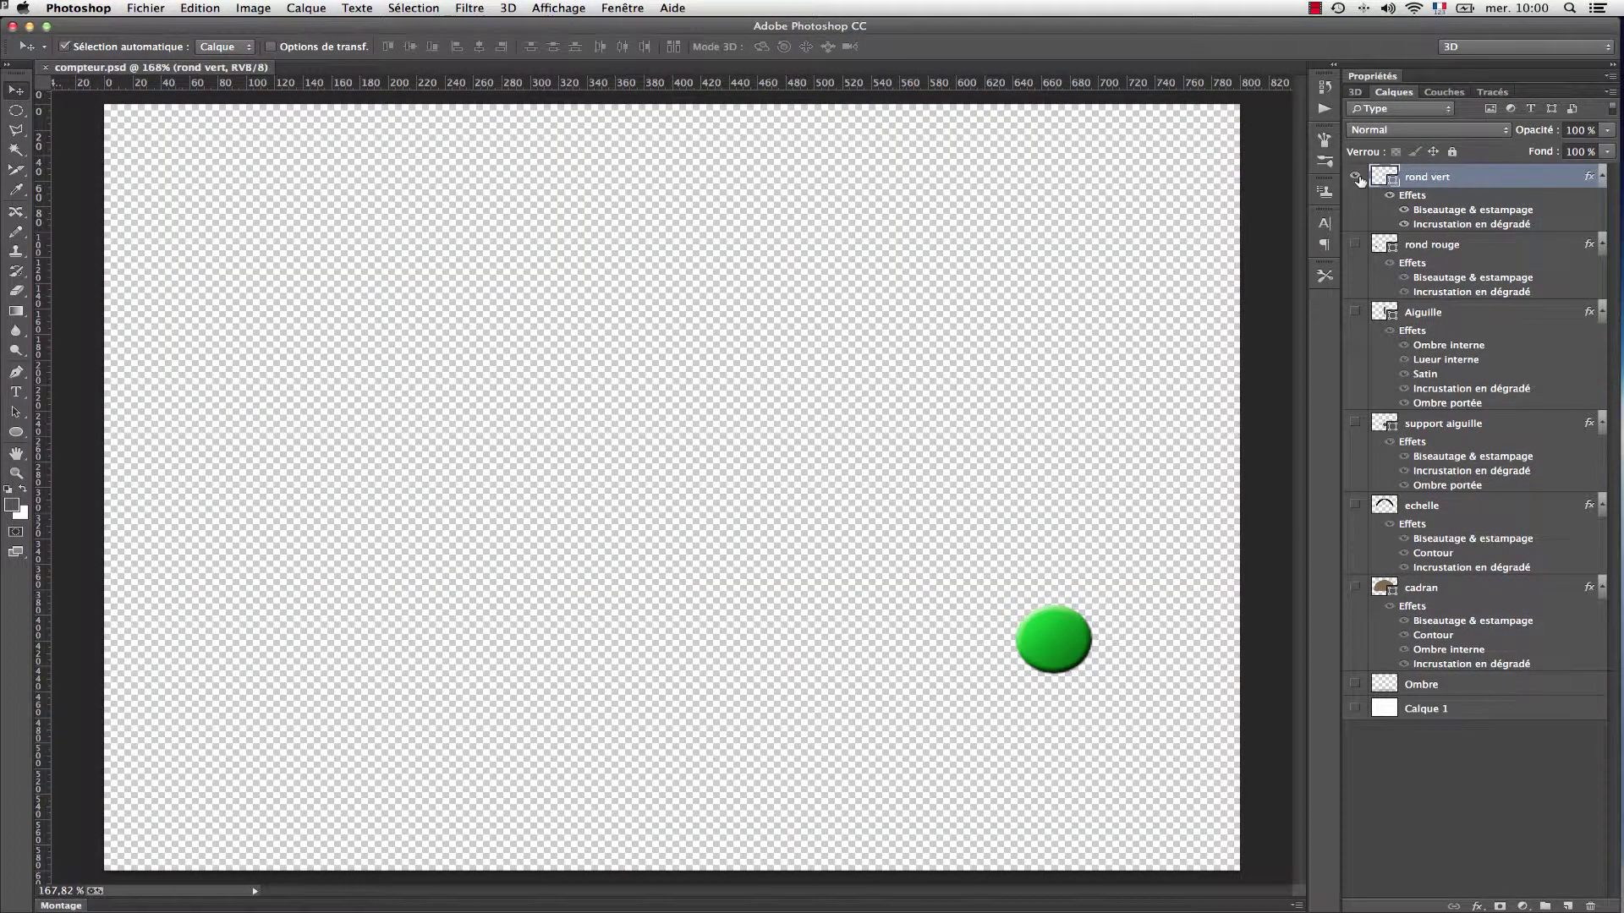
# Step: Trim the canvas's transparent pixels down to the green dot
pyautogui.click(145, 10)
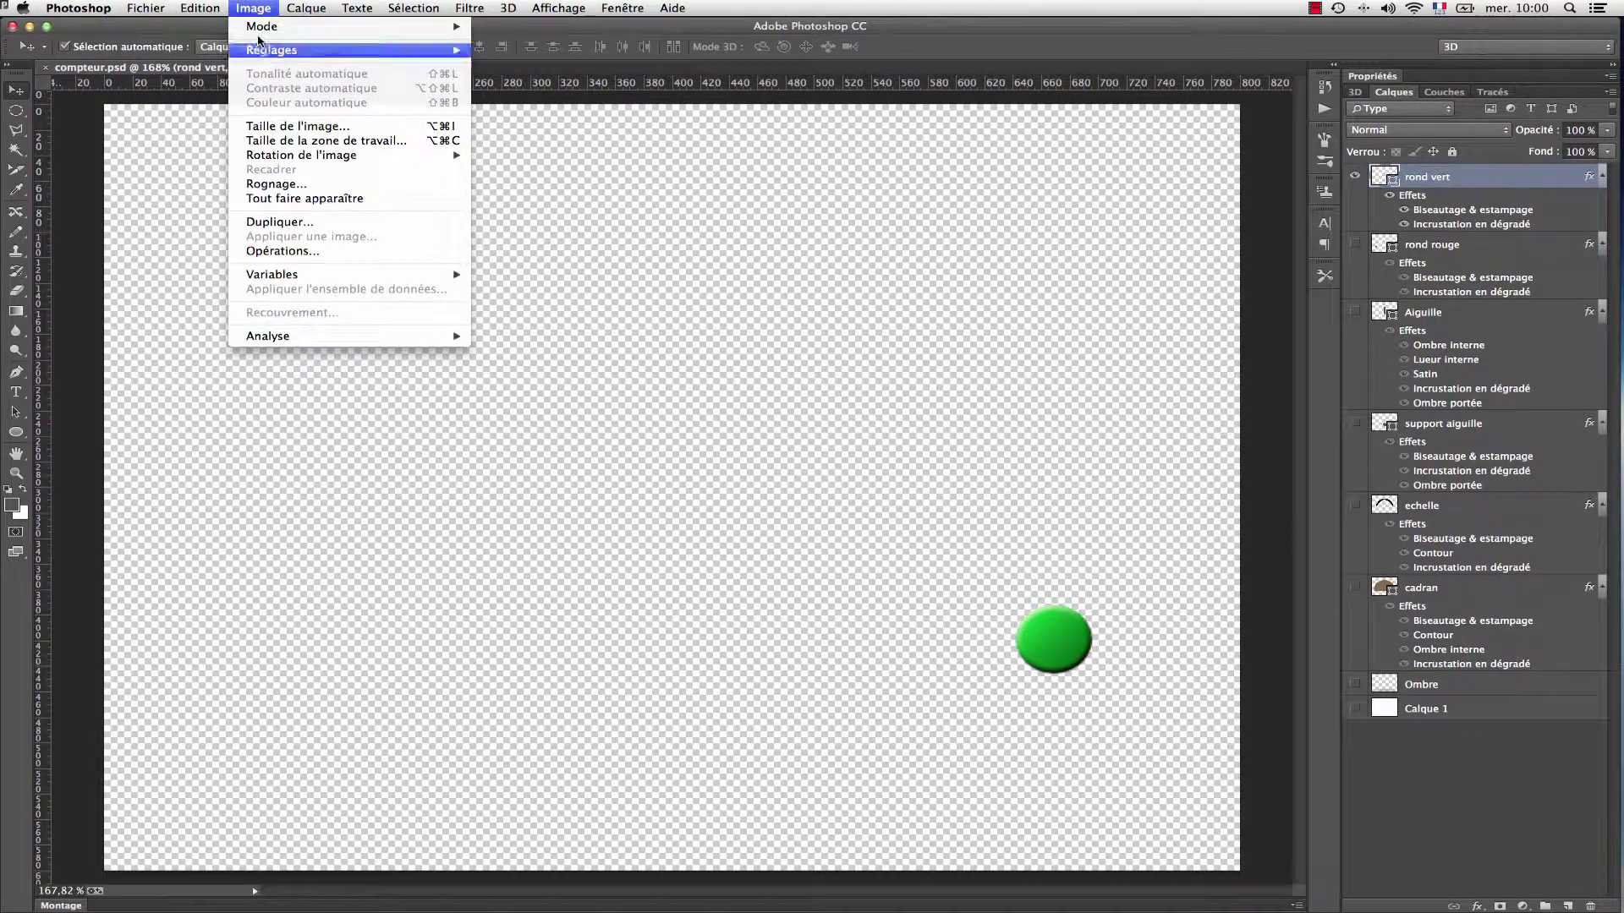
pyautogui.click(273, 183)
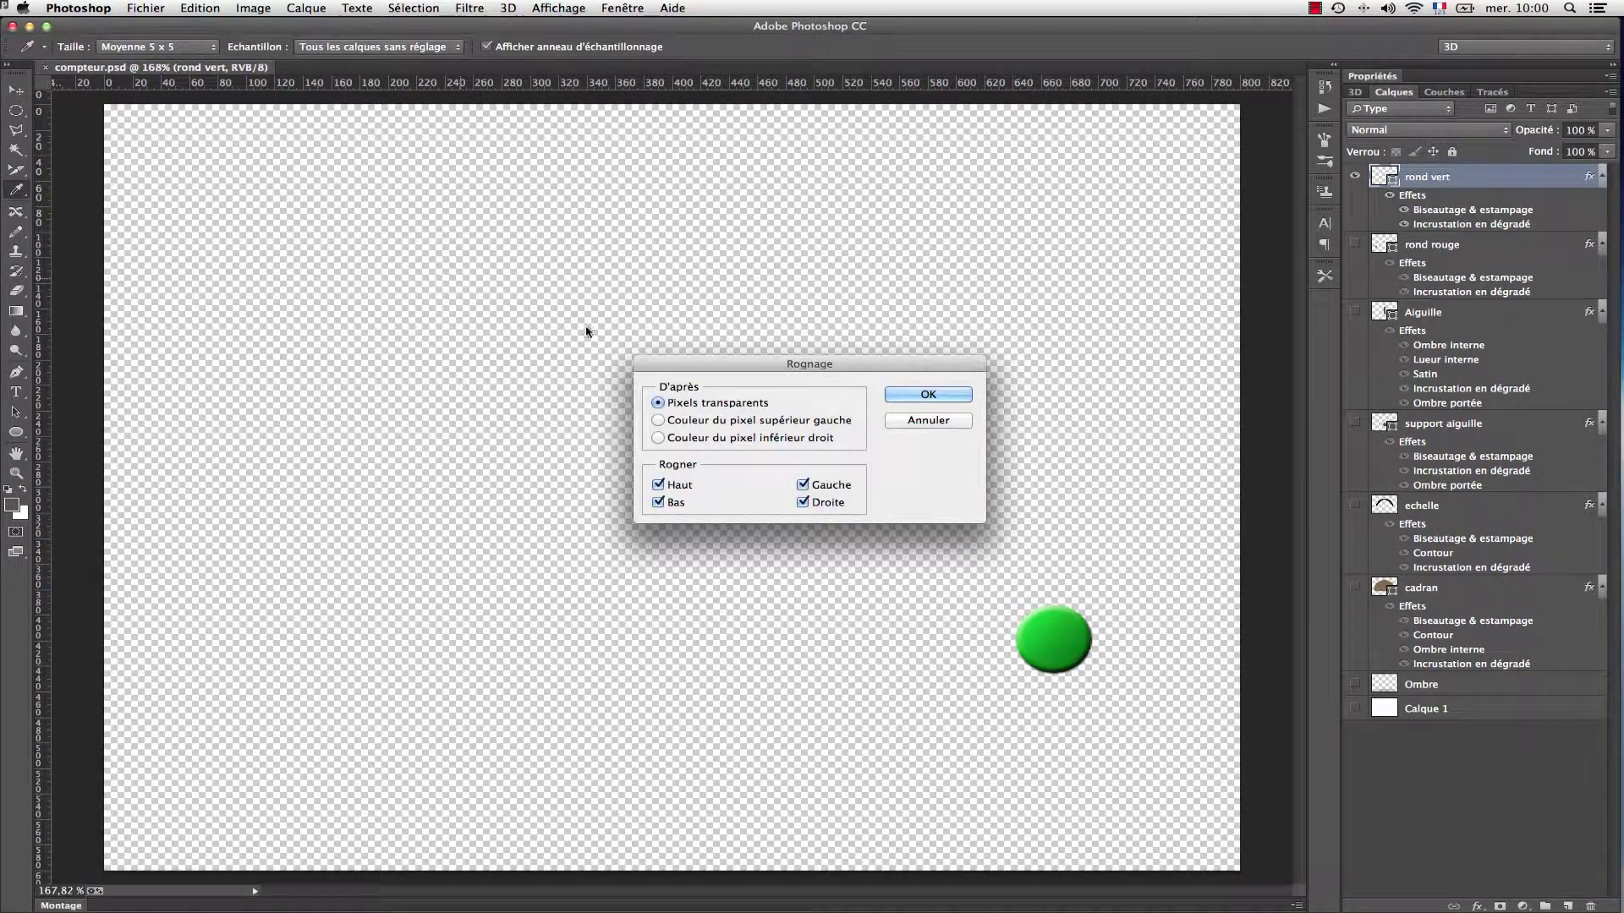
pyautogui.click(934, 395)
pyautogui.press('v')
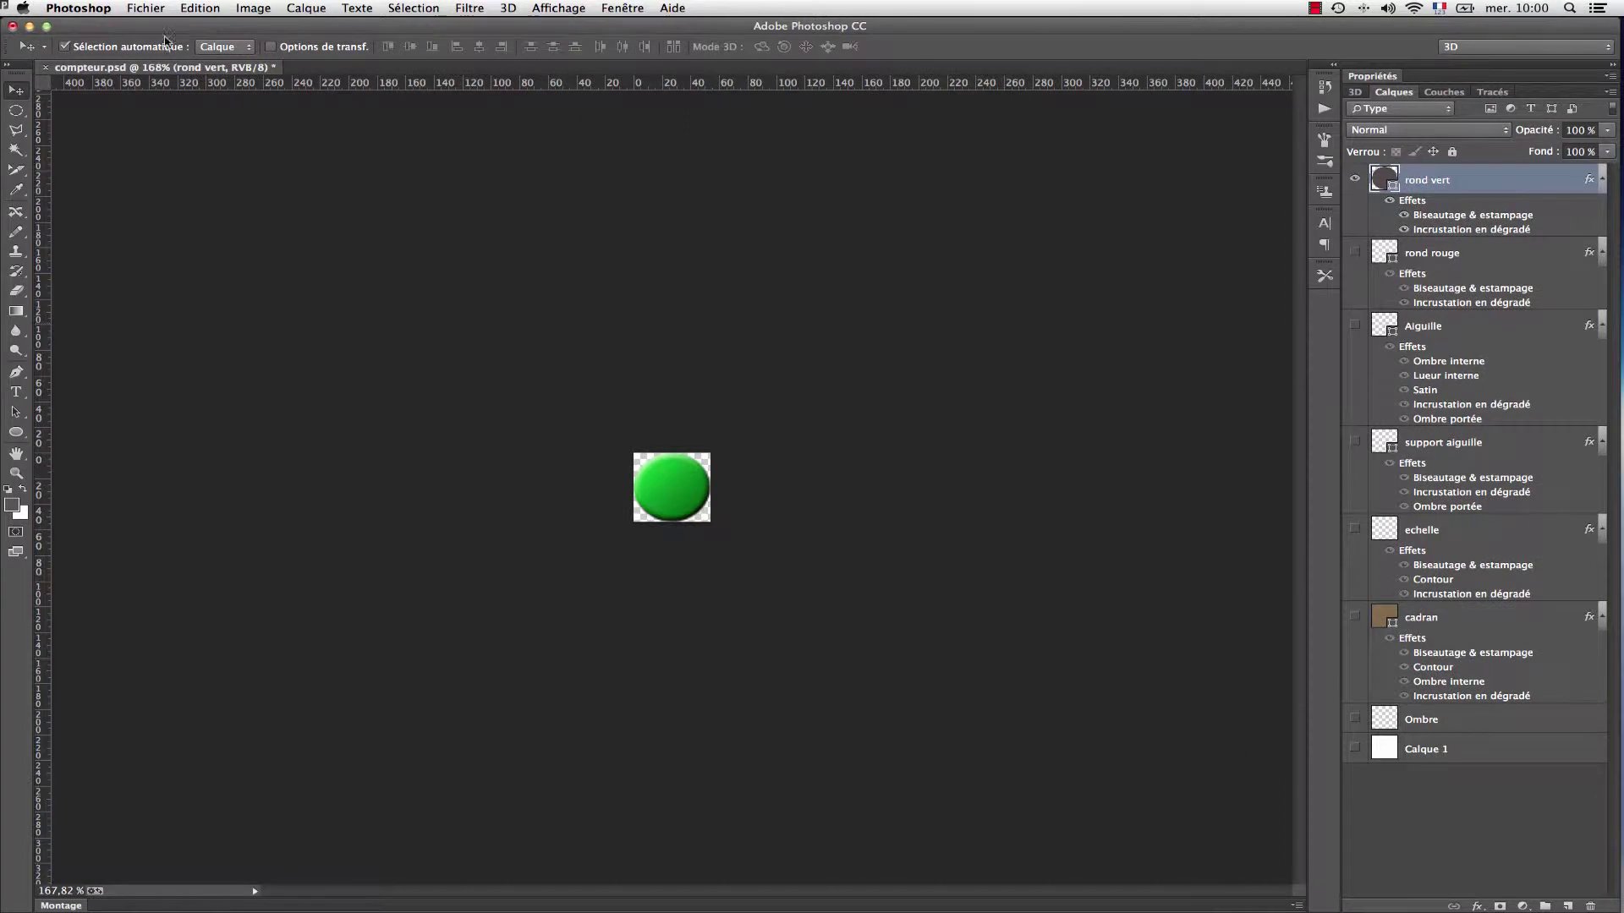
# Step: Export the green dot as PNG-24 vert.png, then revert to the full canvas
pyautogui.click(145, 8)
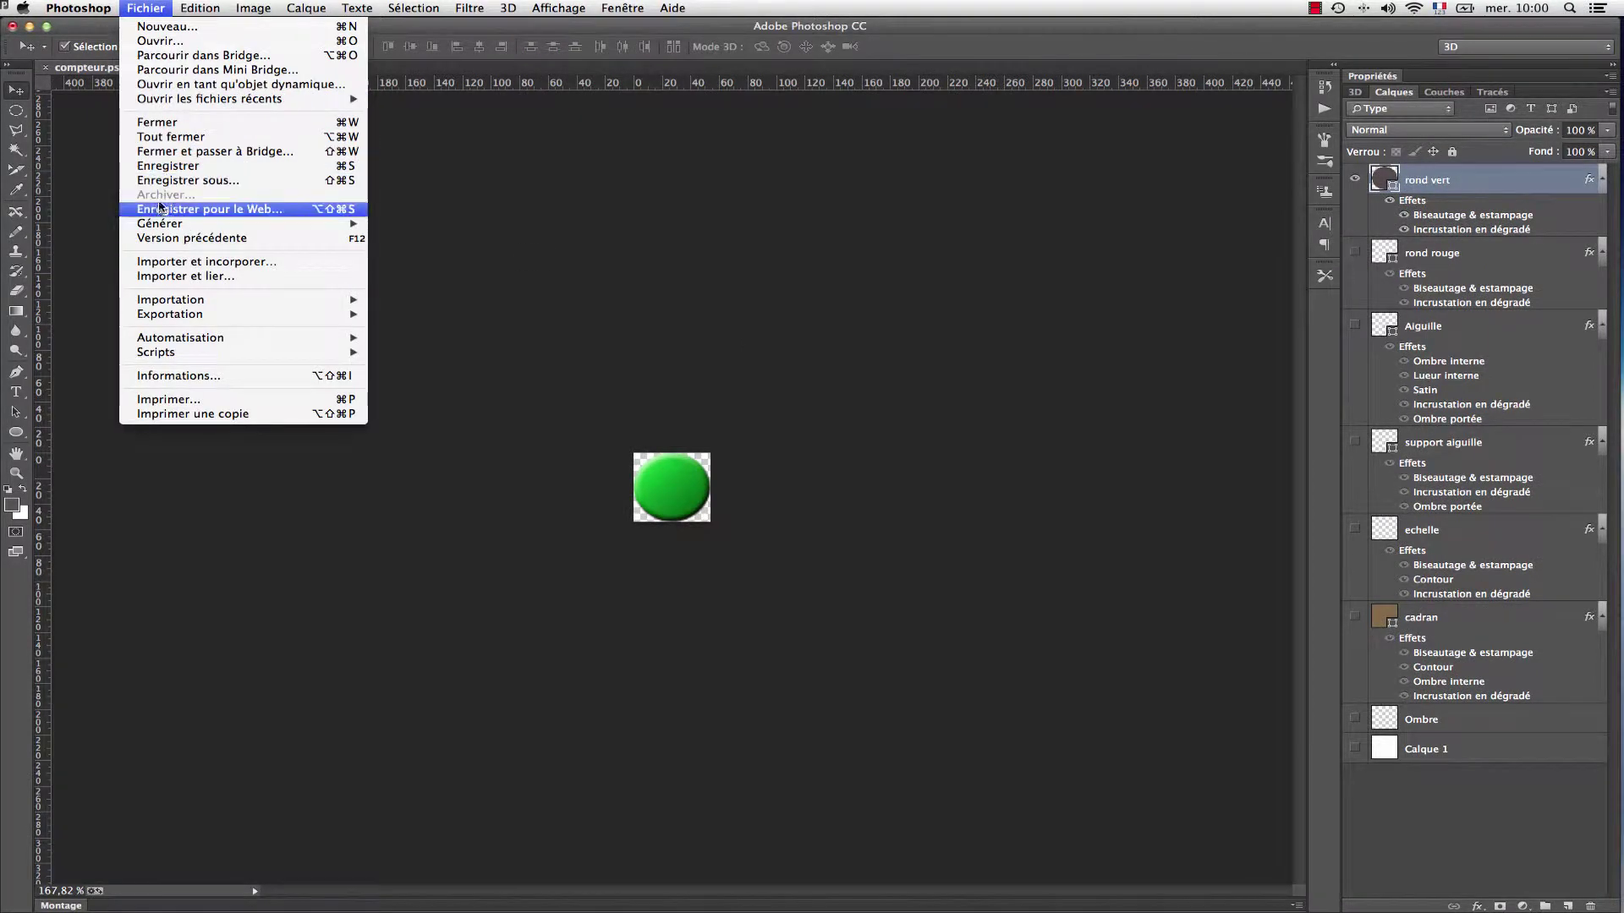
pyautogui.click(161, 208)
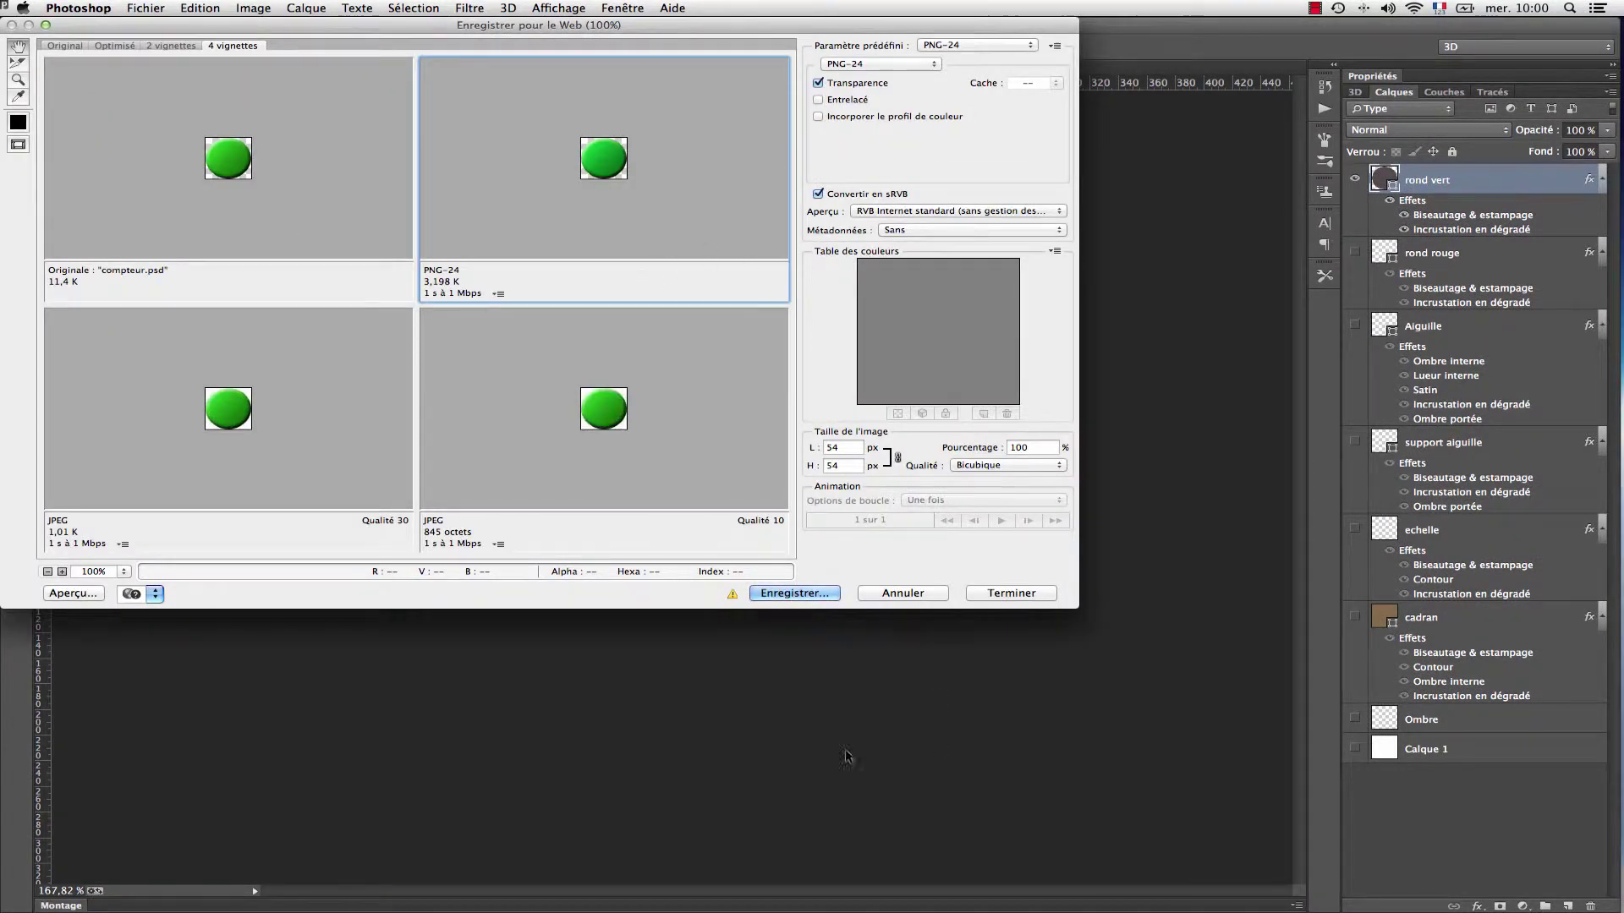
pyautogui.click(800, 597)
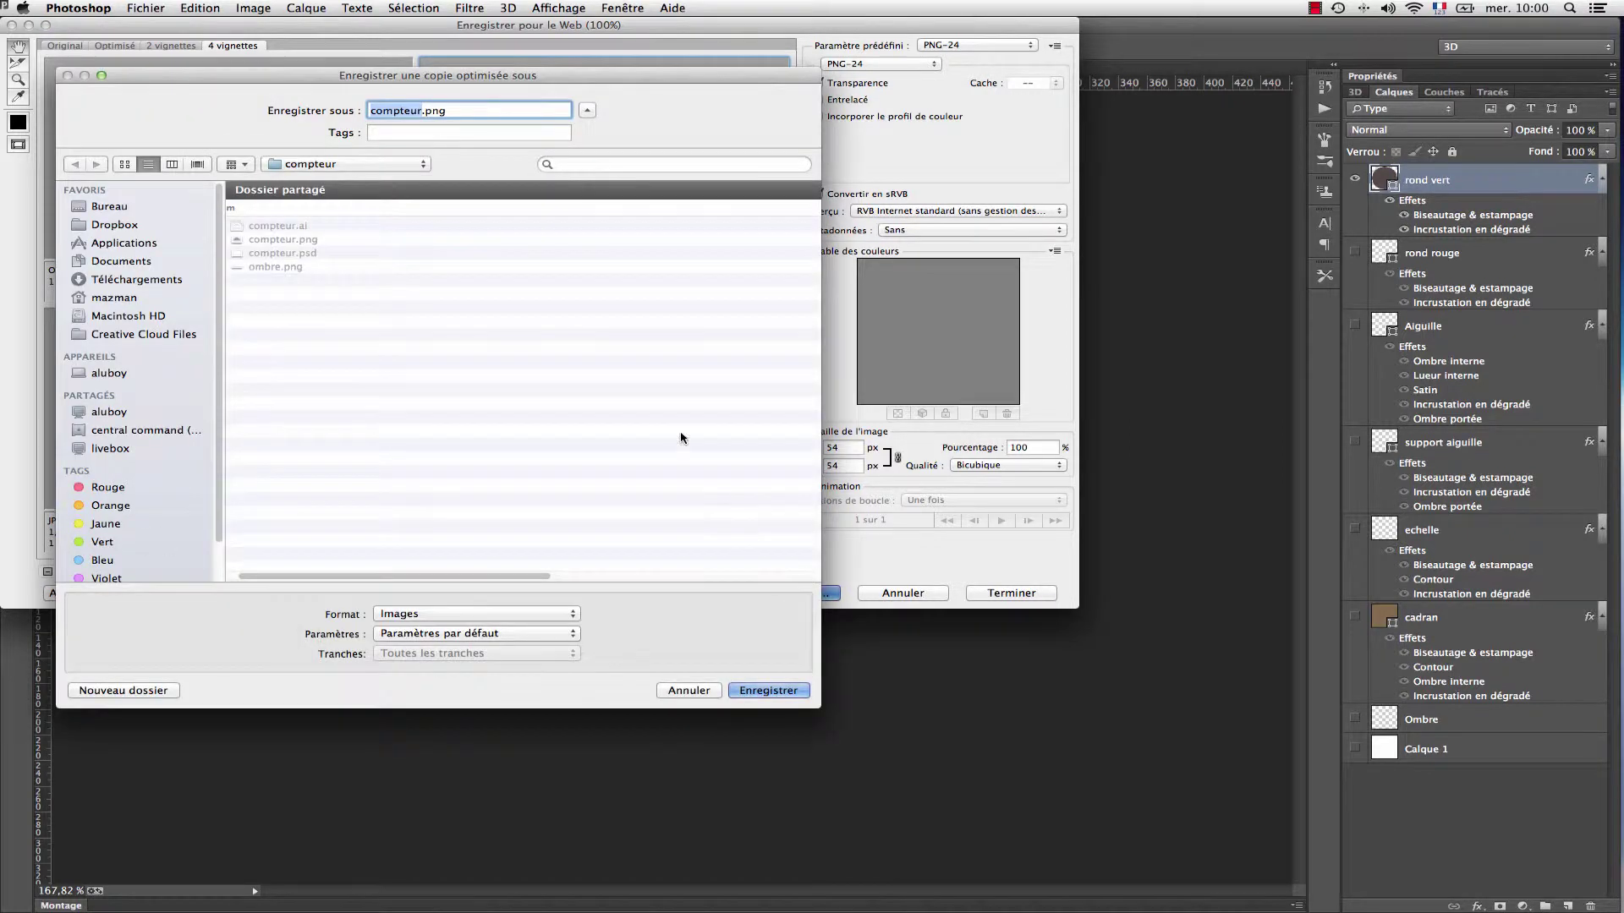
pyautogui.write('vert')
pyautogui.click(768, 692)
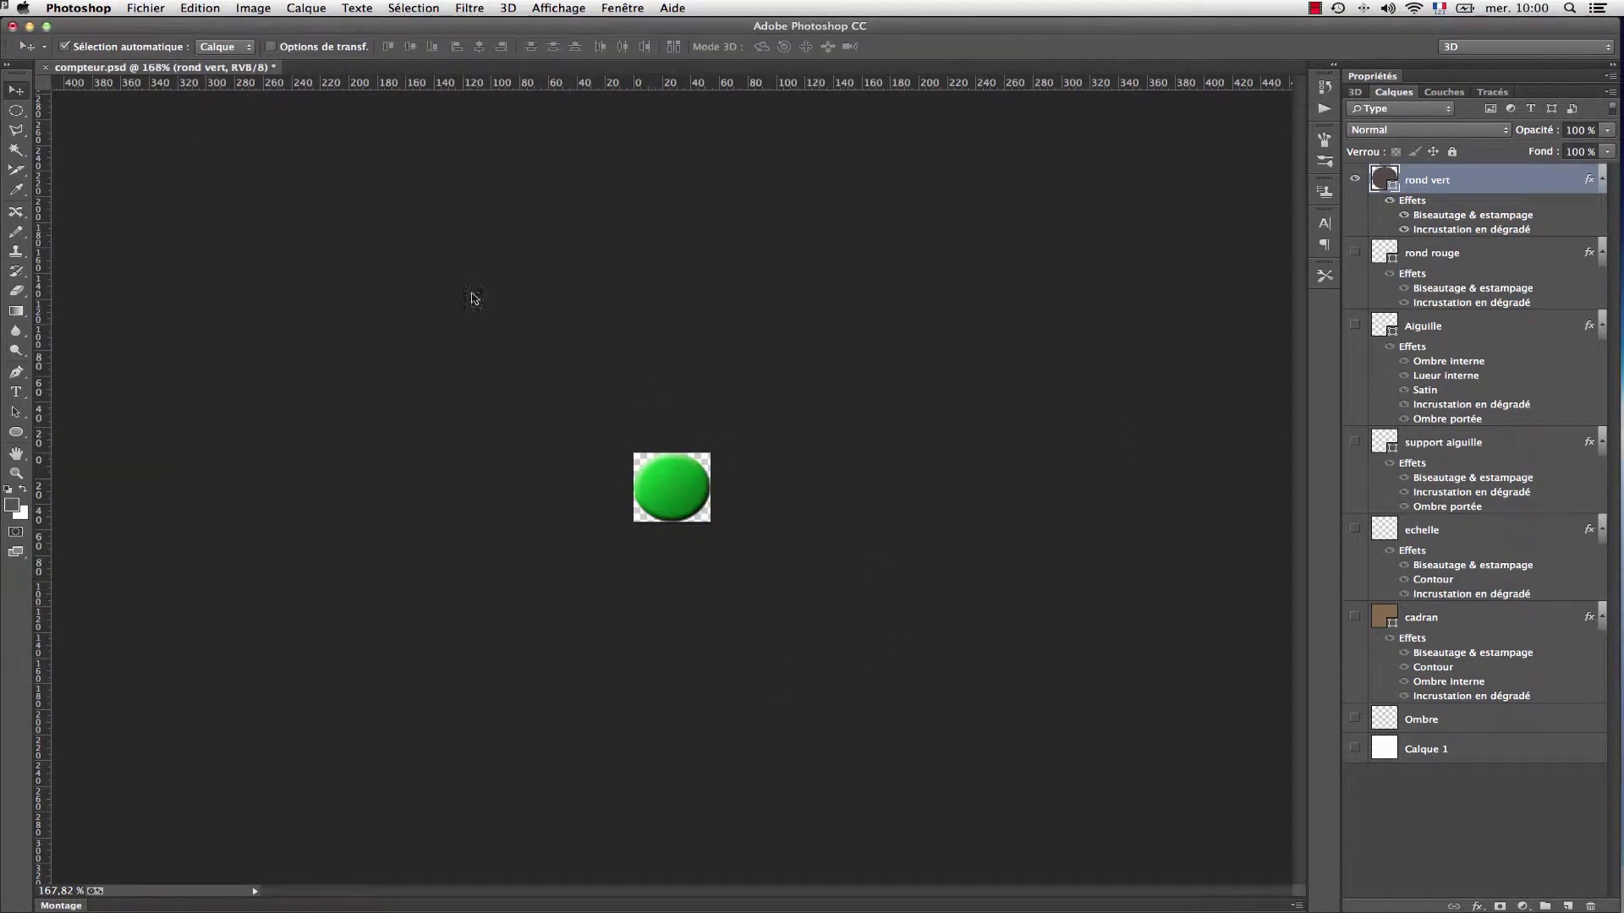
pyautogui.click(145, 8)
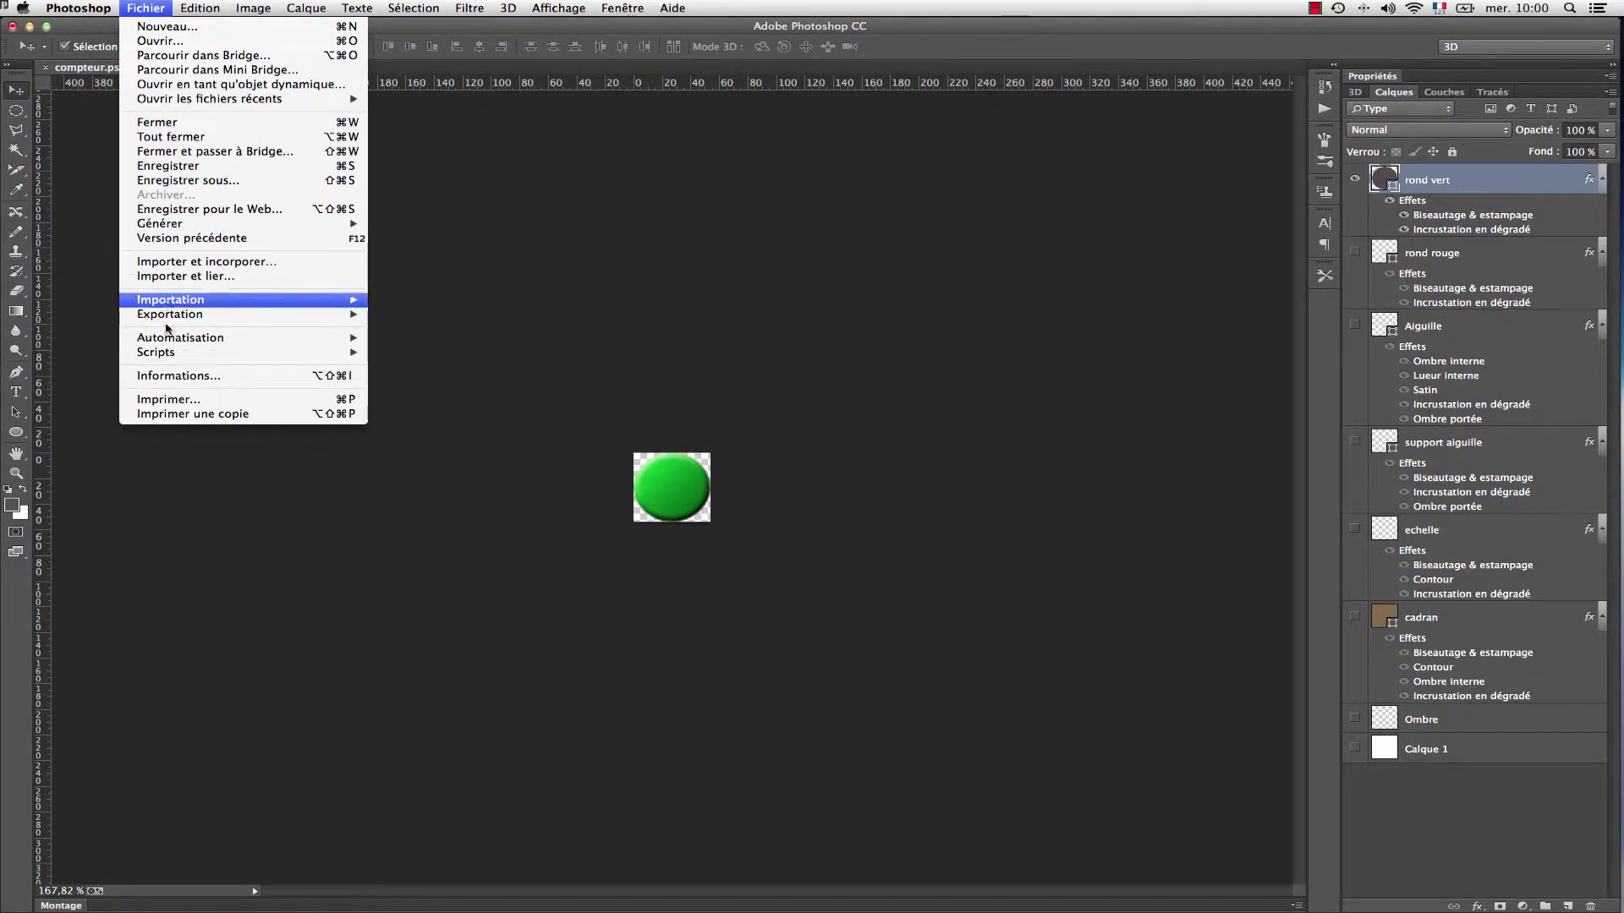
pyautogui.click(156, 240)
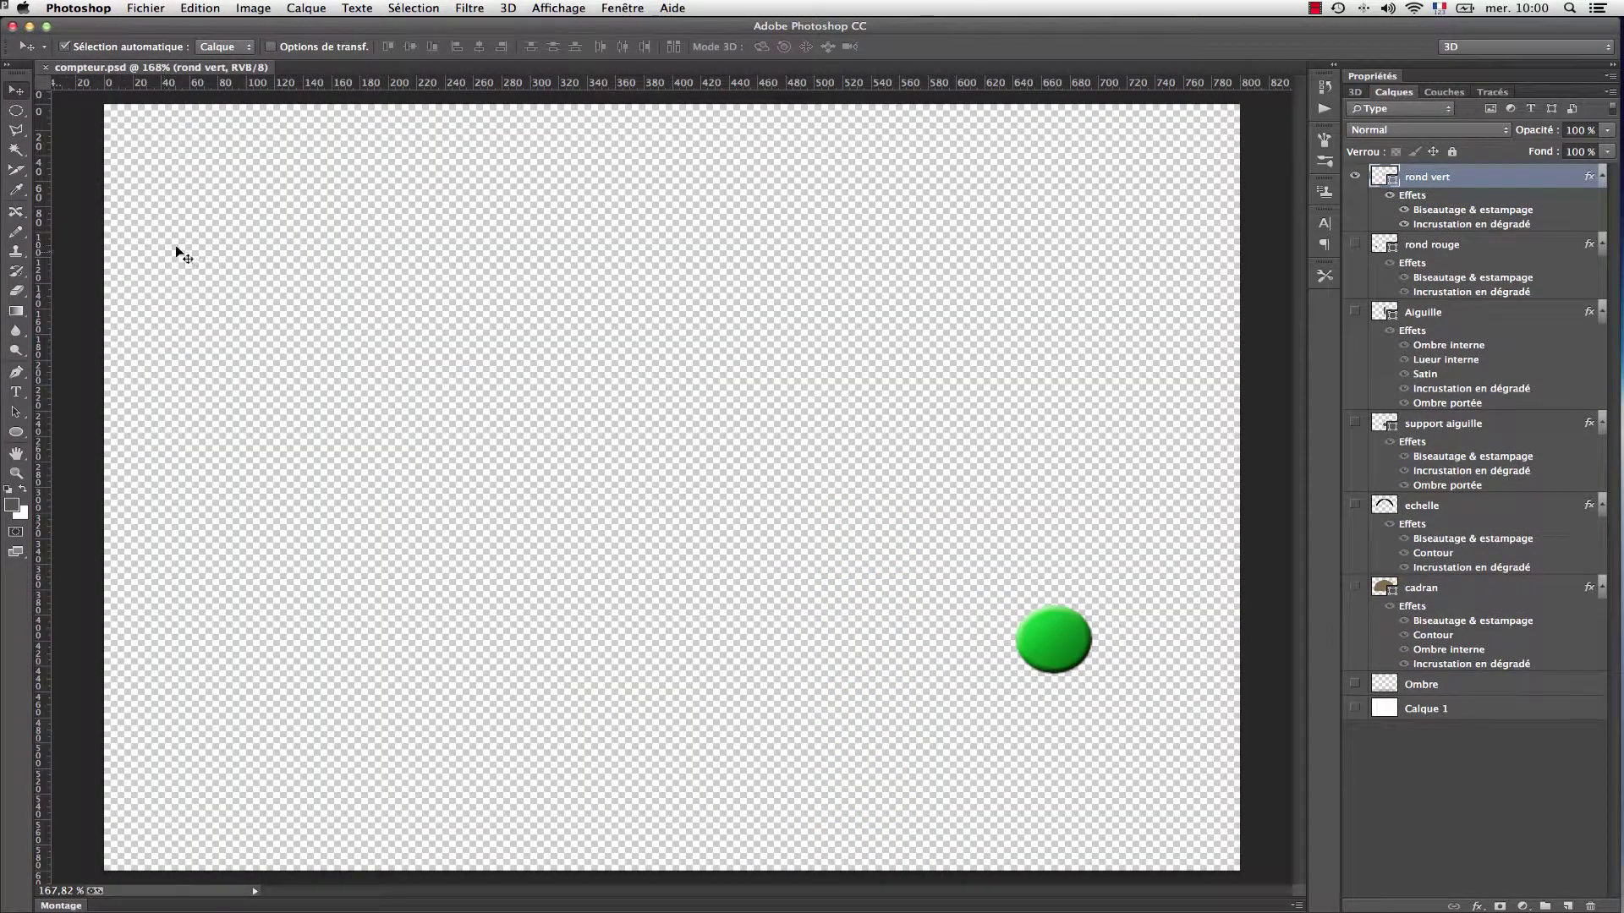
# Step: Show 'rond rouge' instead of 'rond vert' and trim transparent pixels around it
pyautogui.keyDown('alt'); pyautogui.click(1358, 245); pyautogui.keyUp('alt')
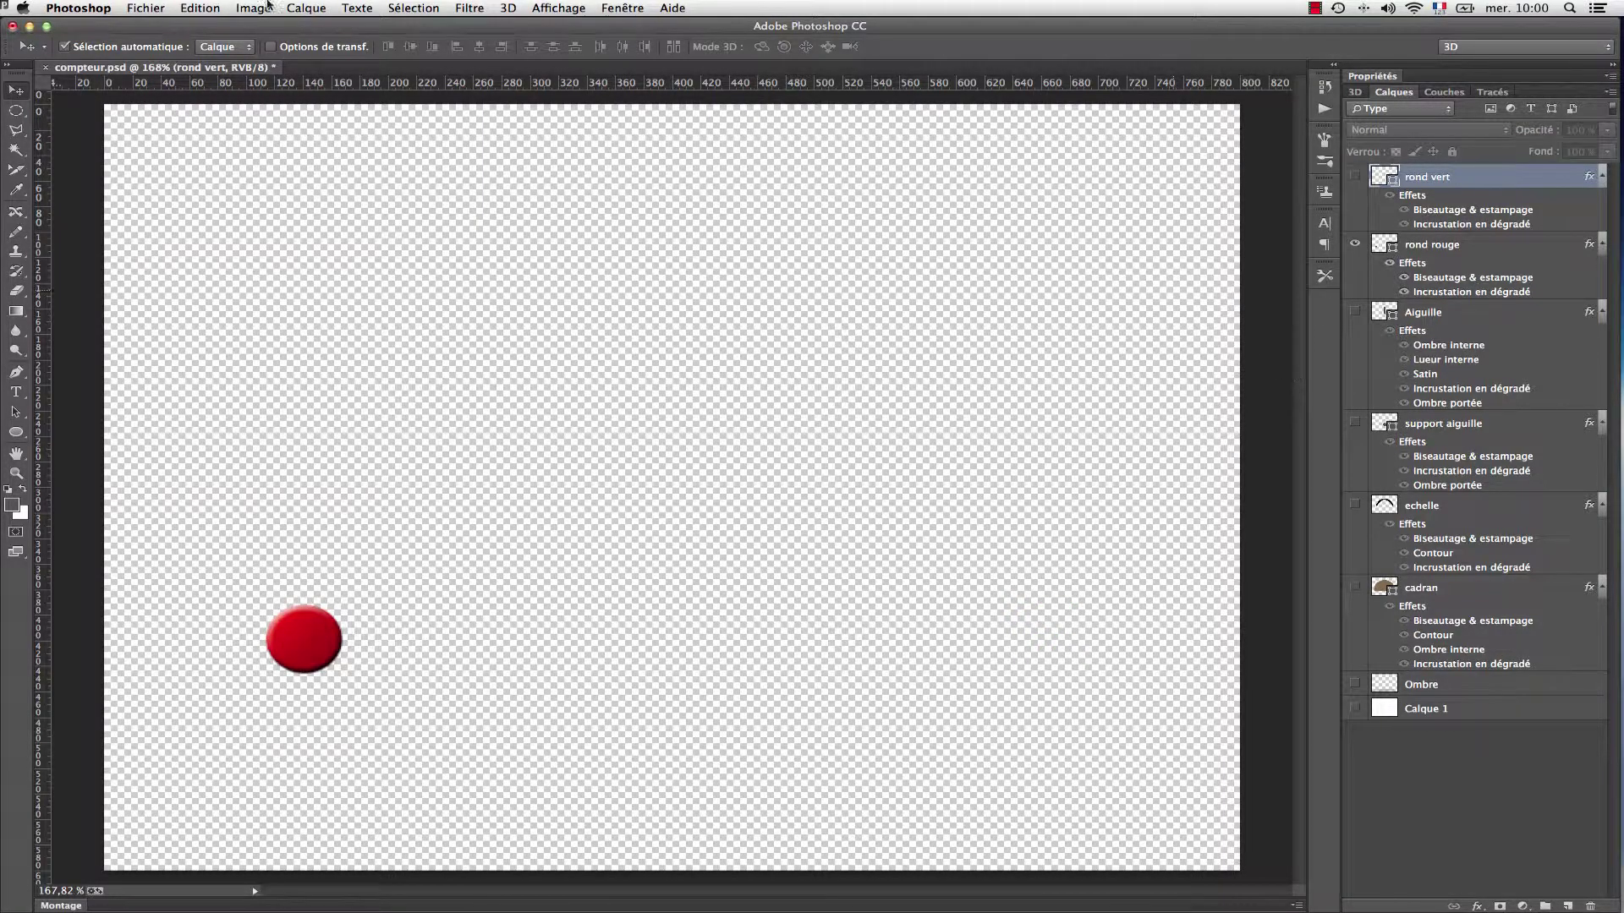
pyautogui.click(200, 8)
pyautogui.moveTo(252, 8)
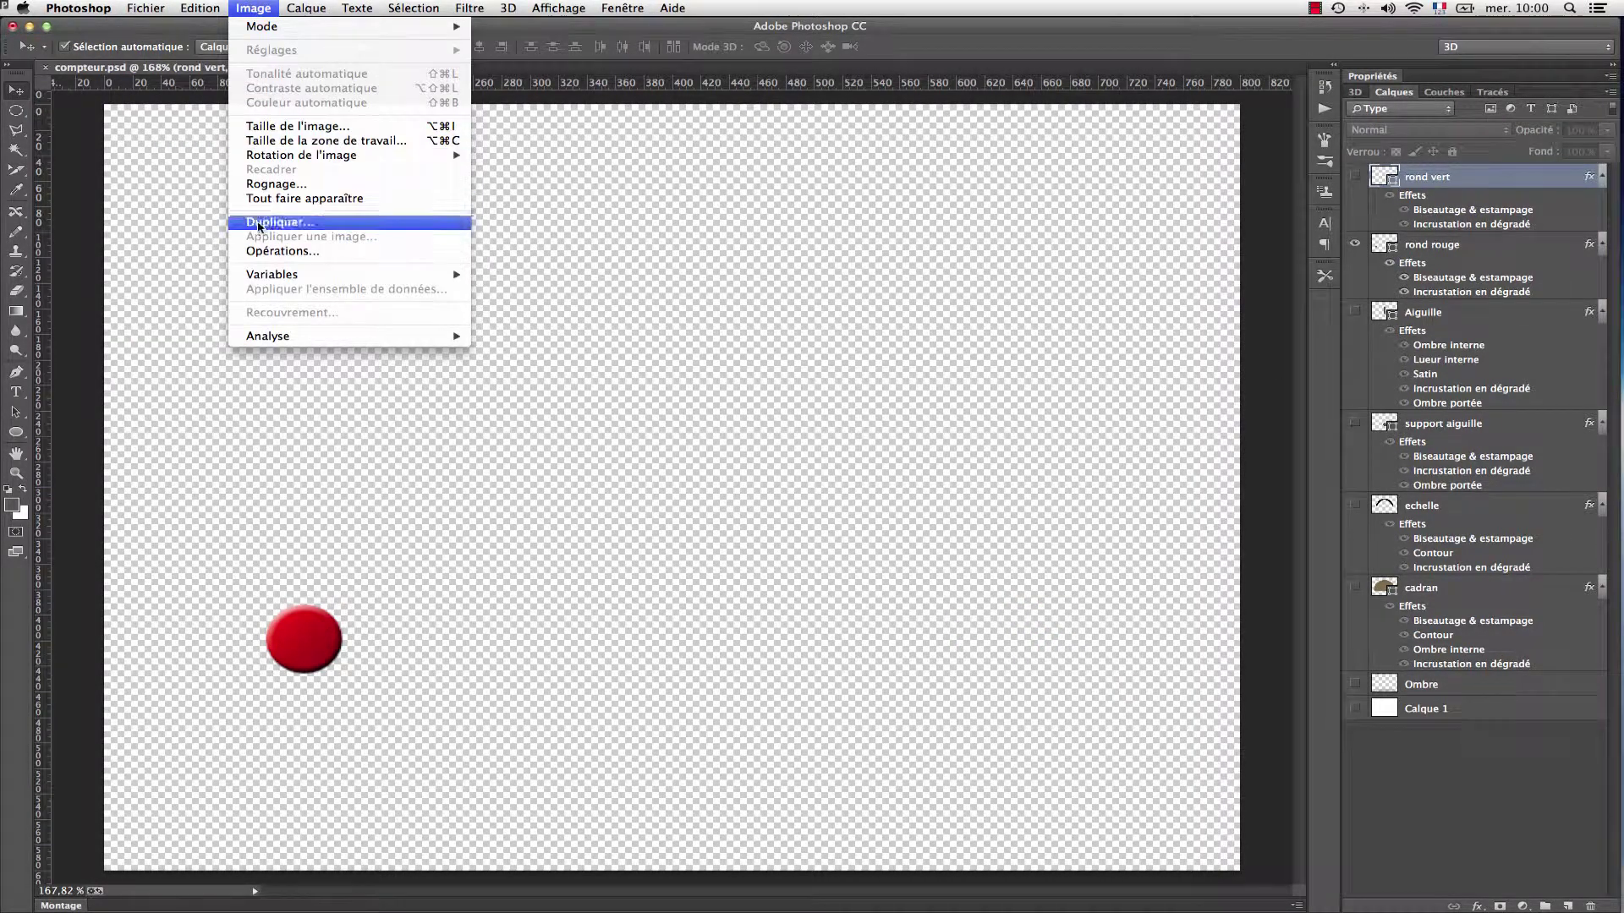
pyautogui.click(273, 183)
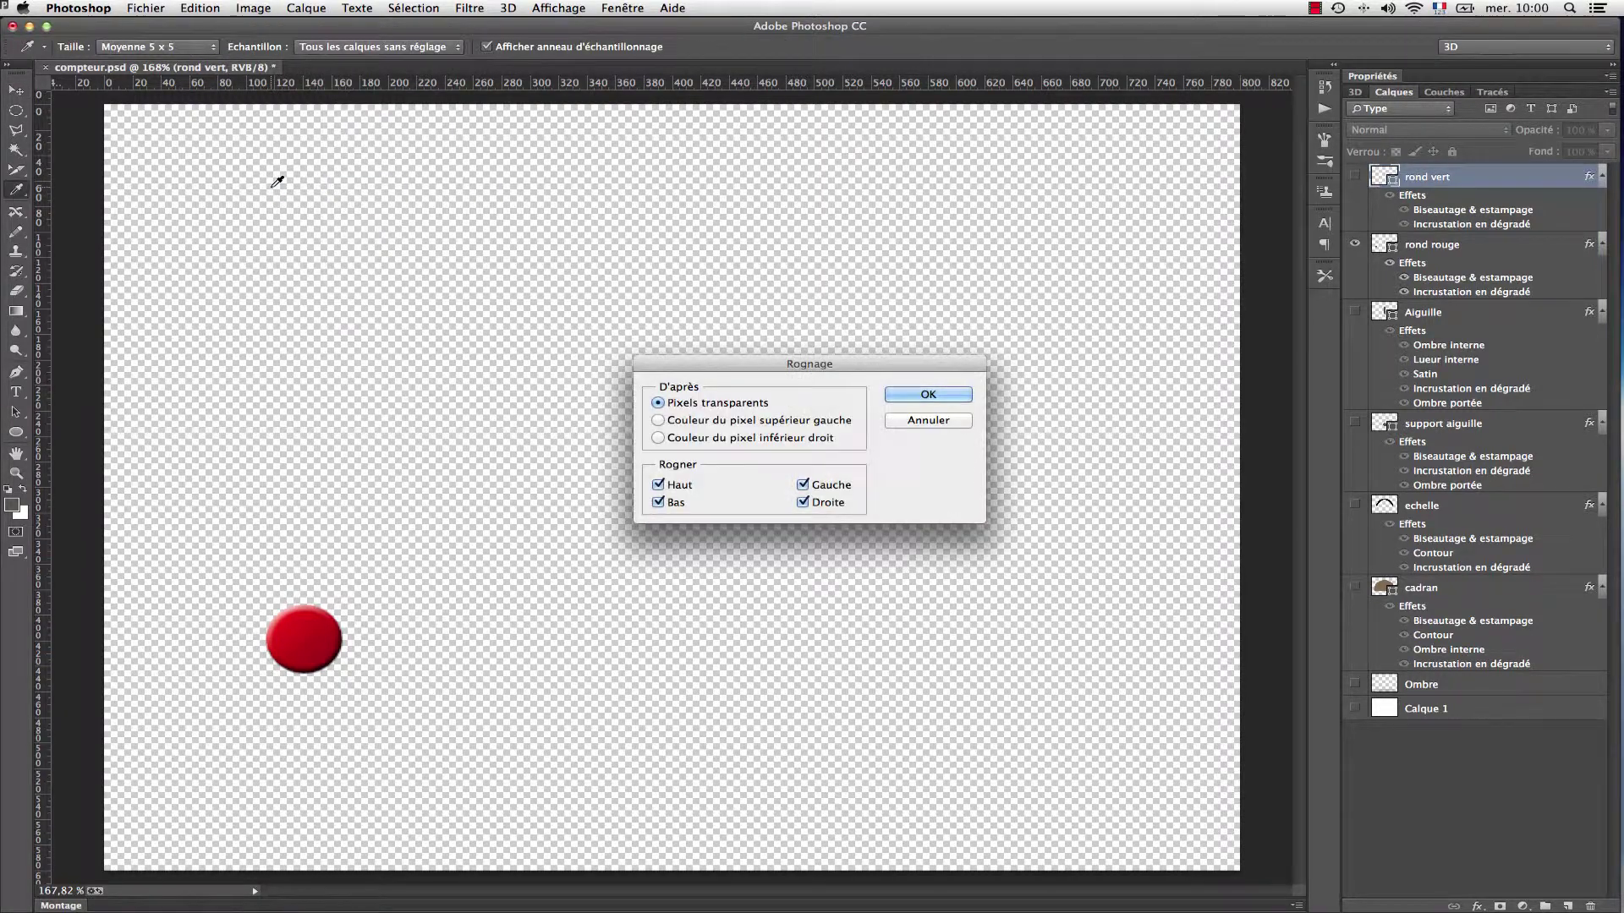
pyautogui.click(929, 395)
# Step: Confirm the trim and save the red dot for web as PNG-24 rouge.png
pyautogui.press('v')
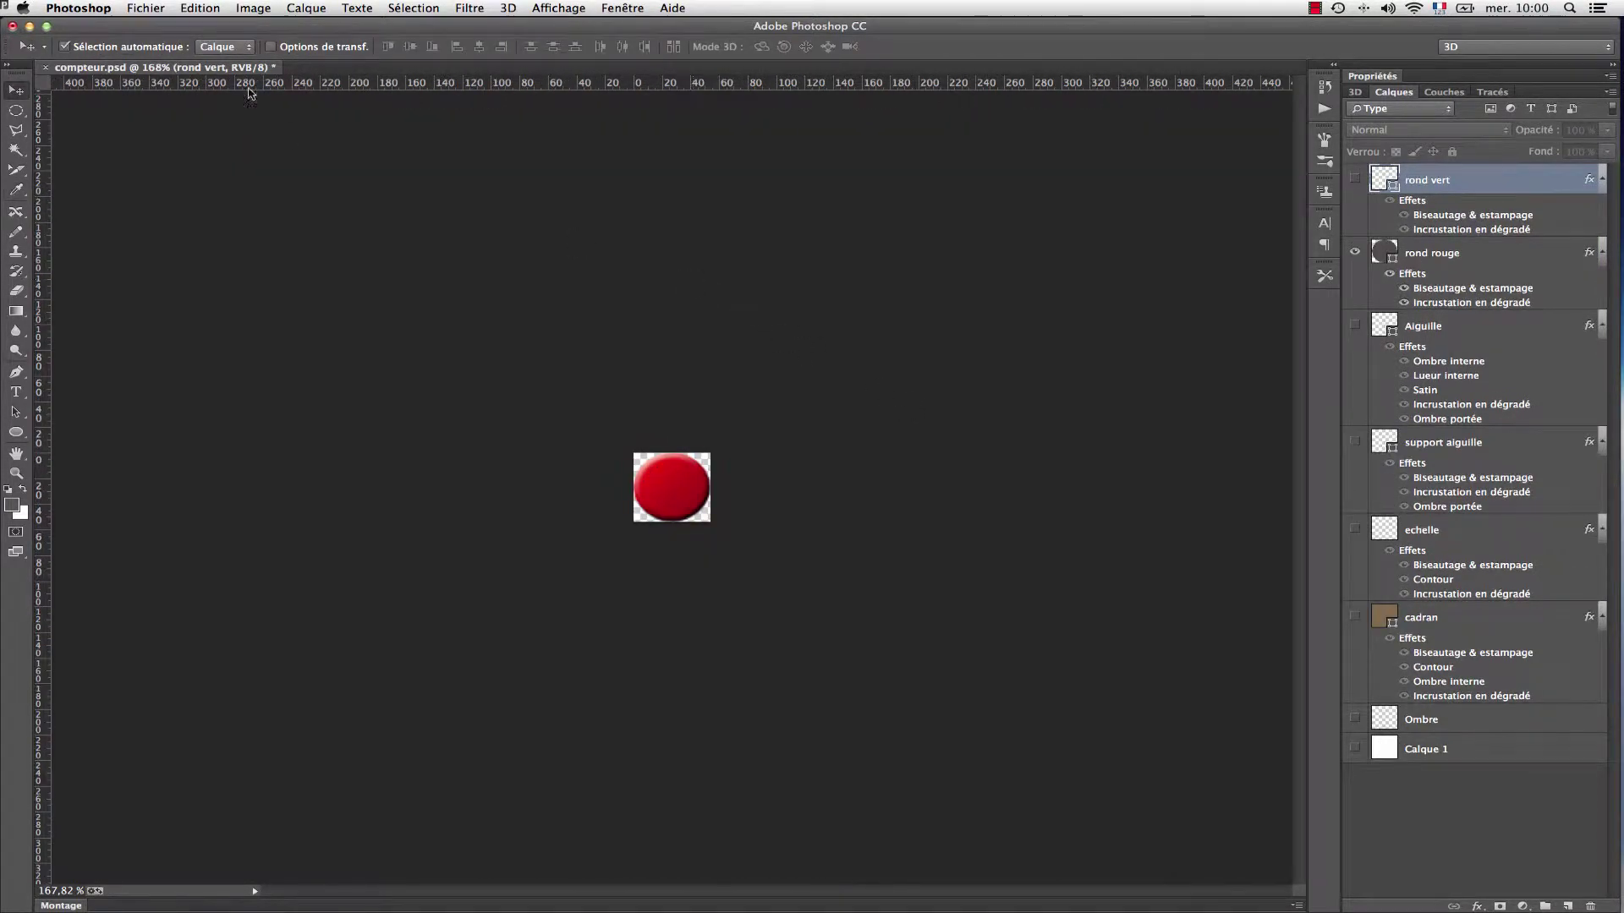
pyautogui.click(146, 8)
pyautogui.click(482, 268)
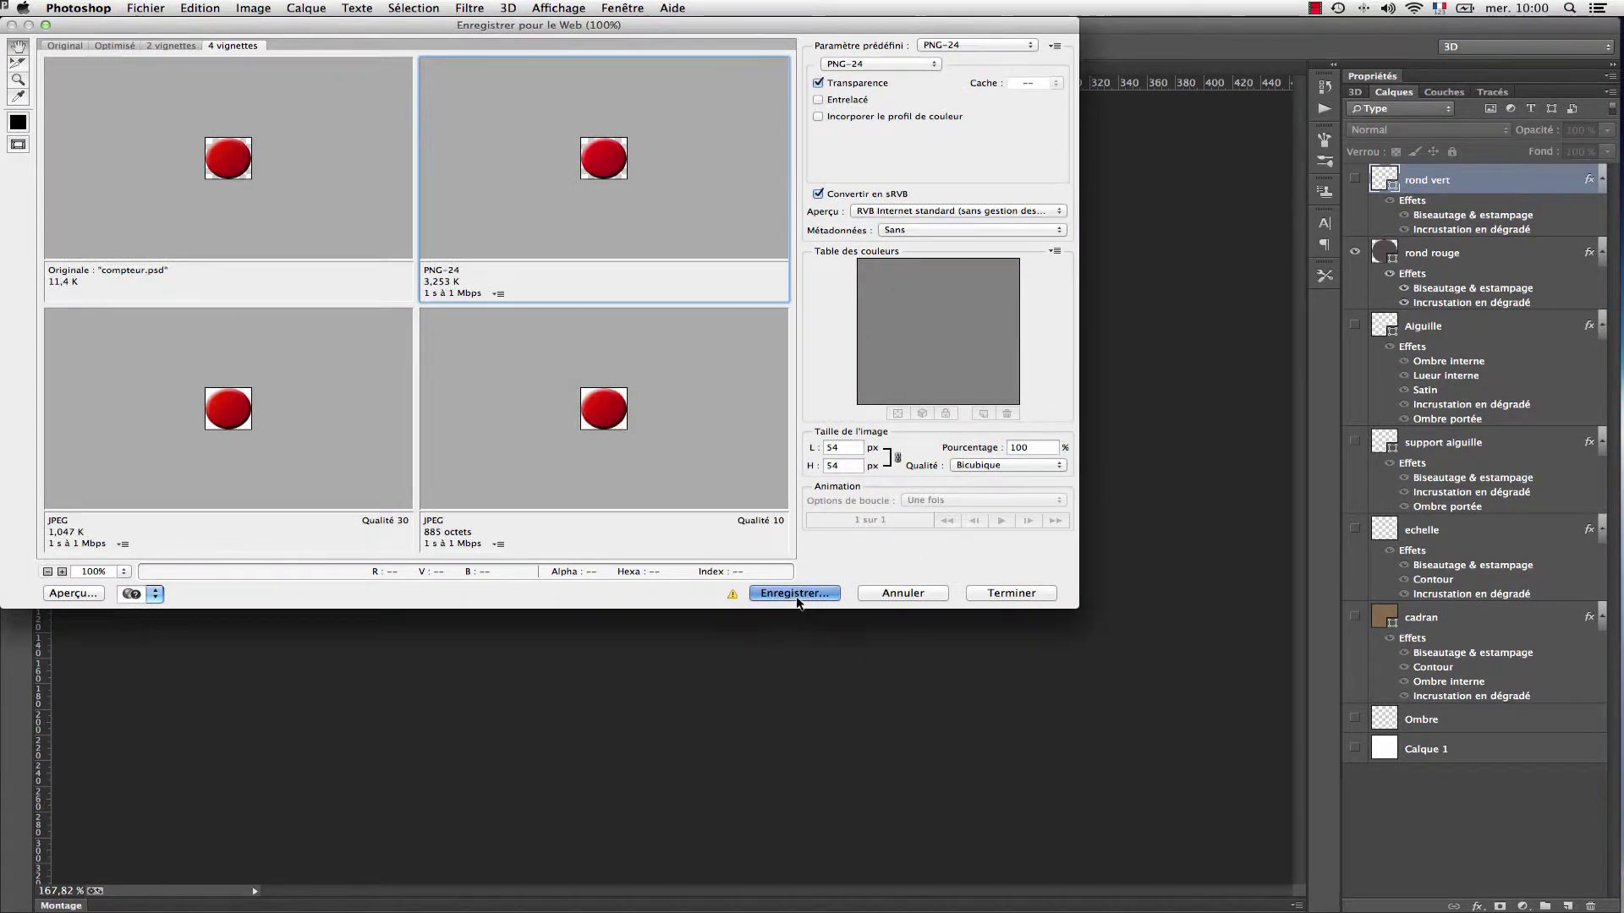
pyautogui.click(795, 595)
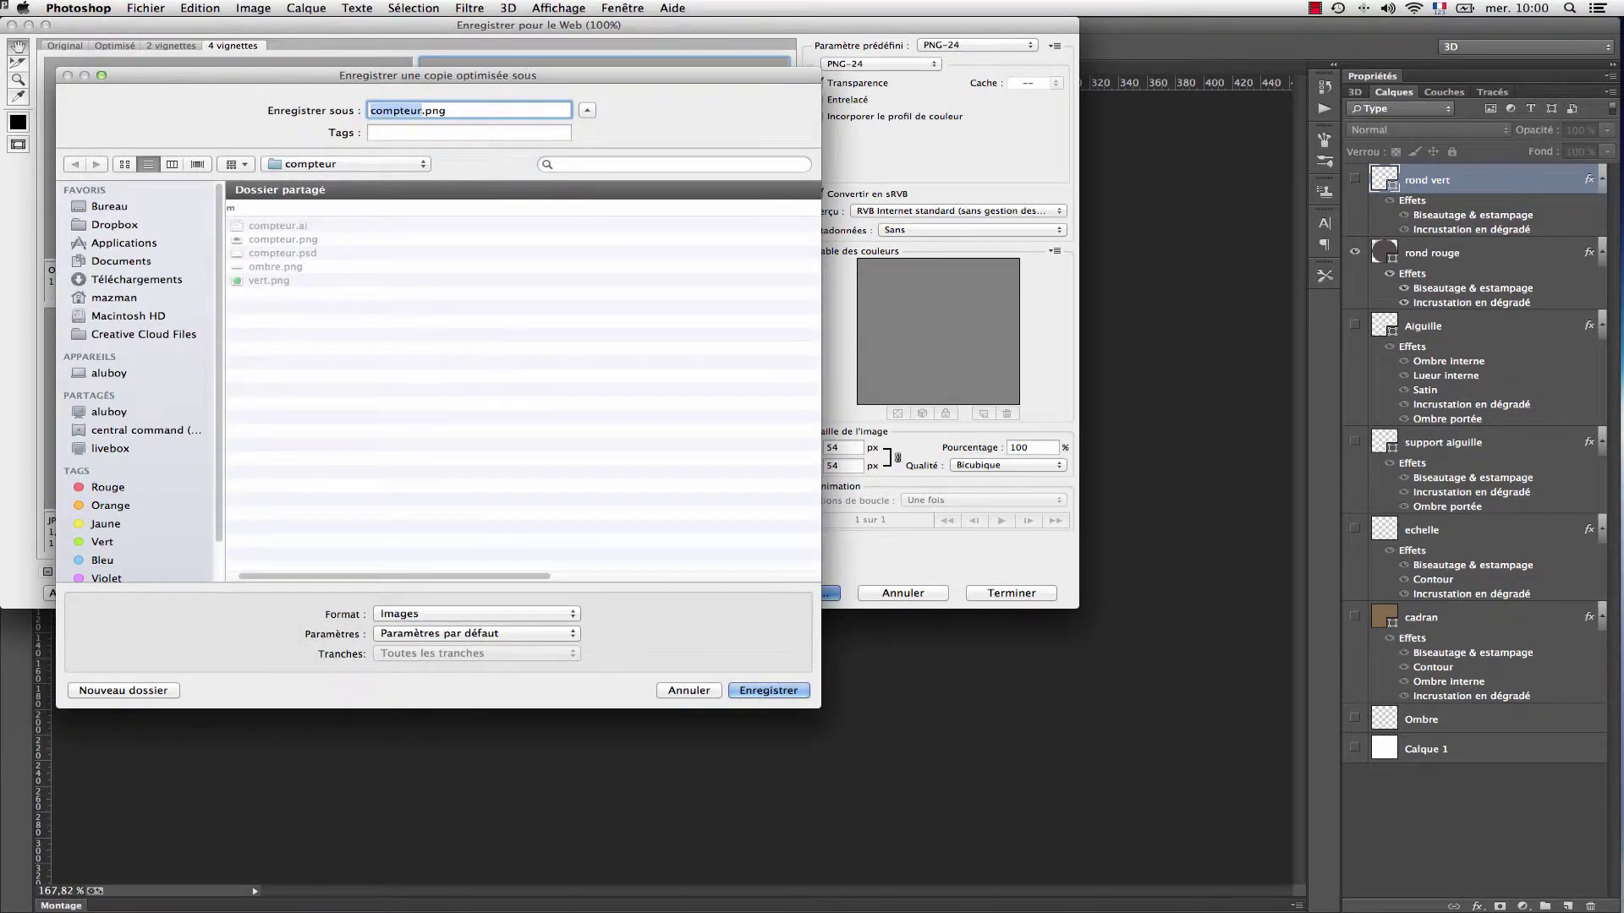
pyautogui.write('rouge')
pyautogui.click(763, 690)
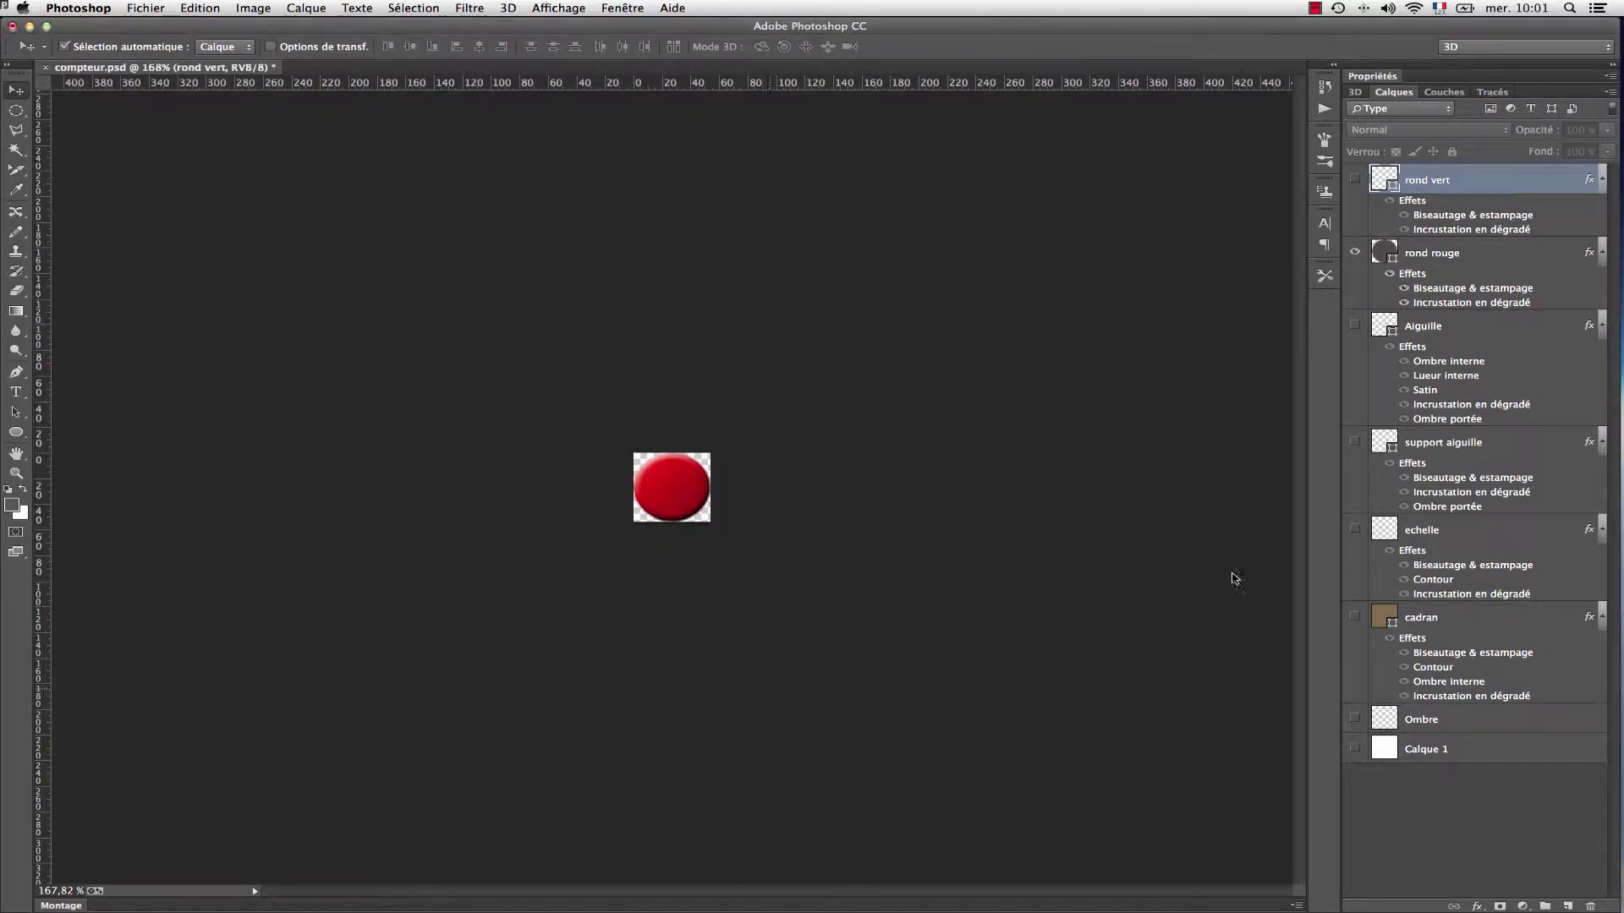
pyautogui.click(146, 9)
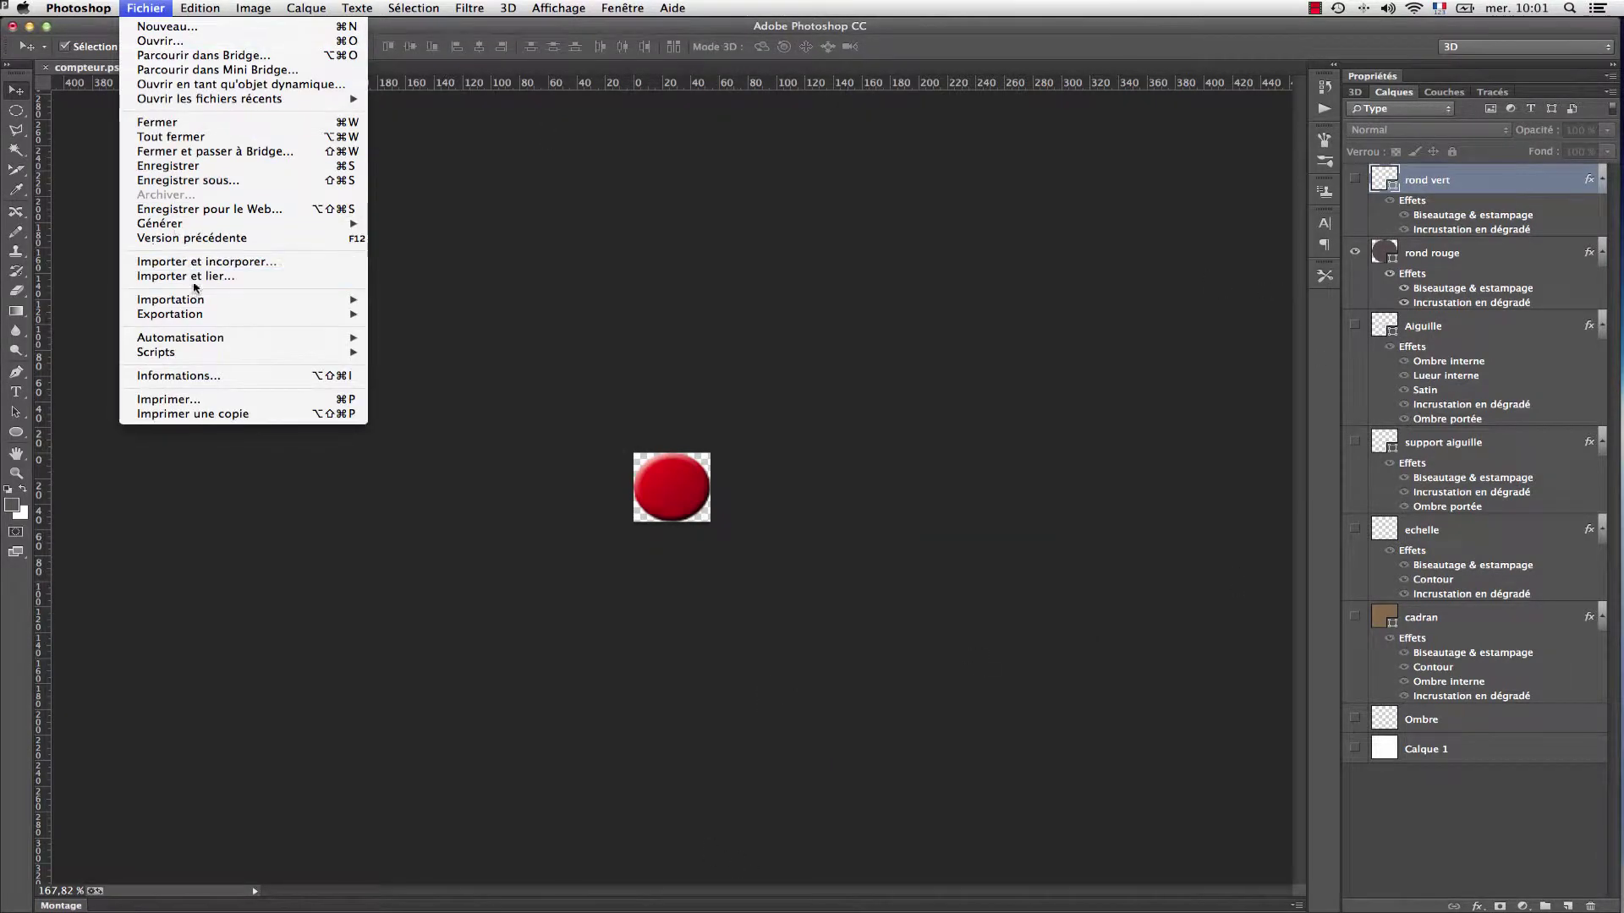
# Step: Revert the document, show only the needle layer, and trim transparent pixels around it
pyautogui.click(188, 238)
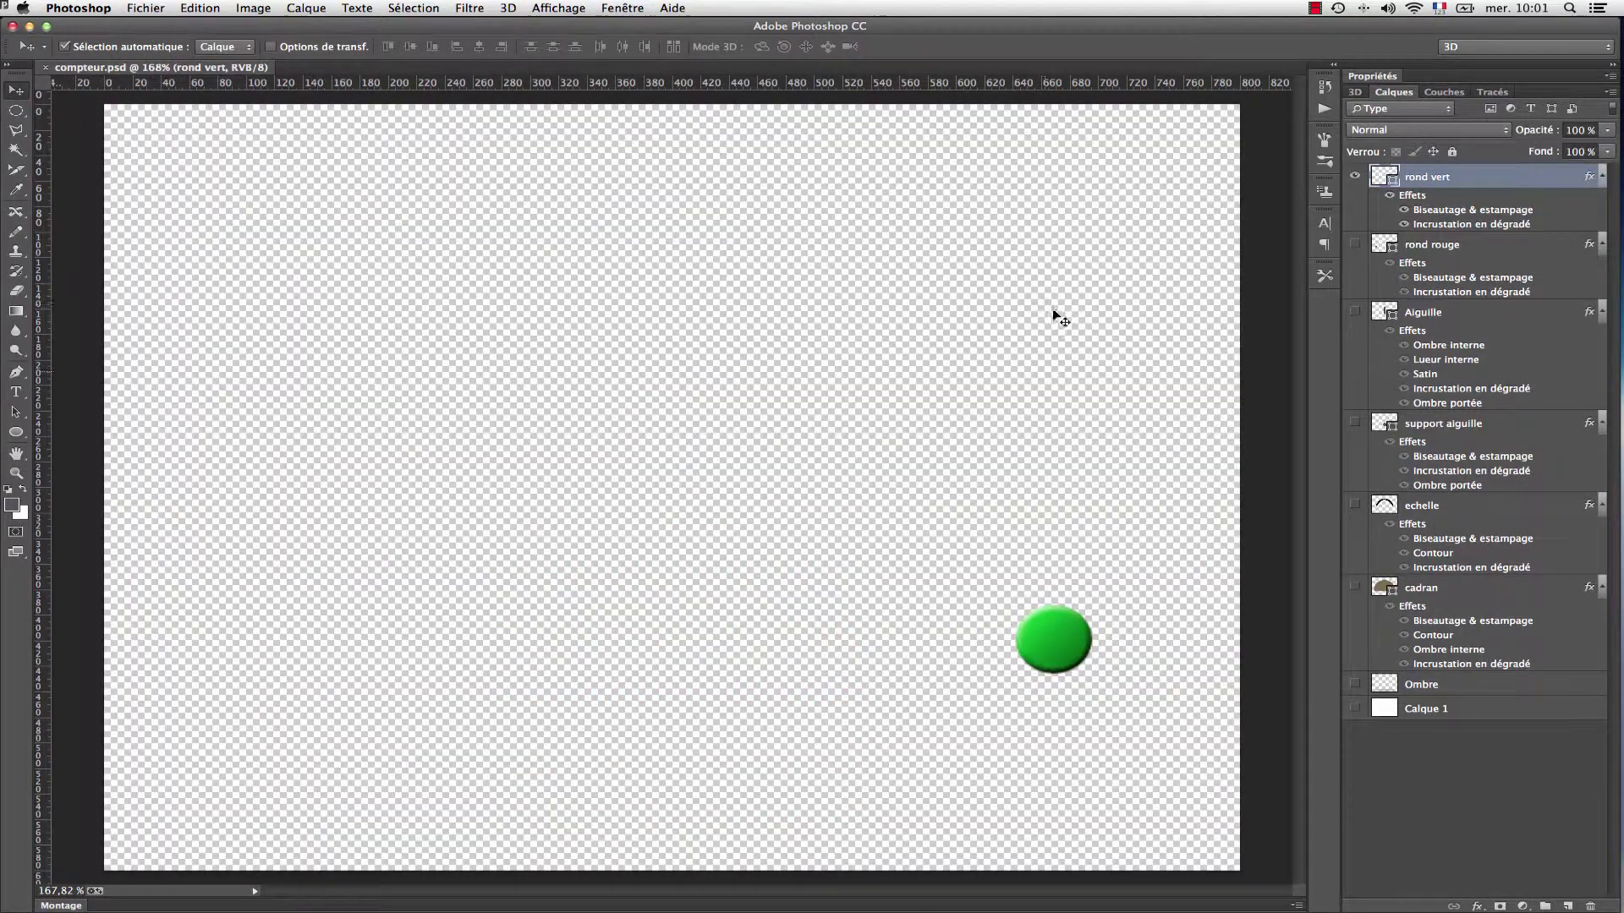
pyautogui.keyDown('alt'); pyautogui.click(1354, 313); pyautogui.keyUp('alt')
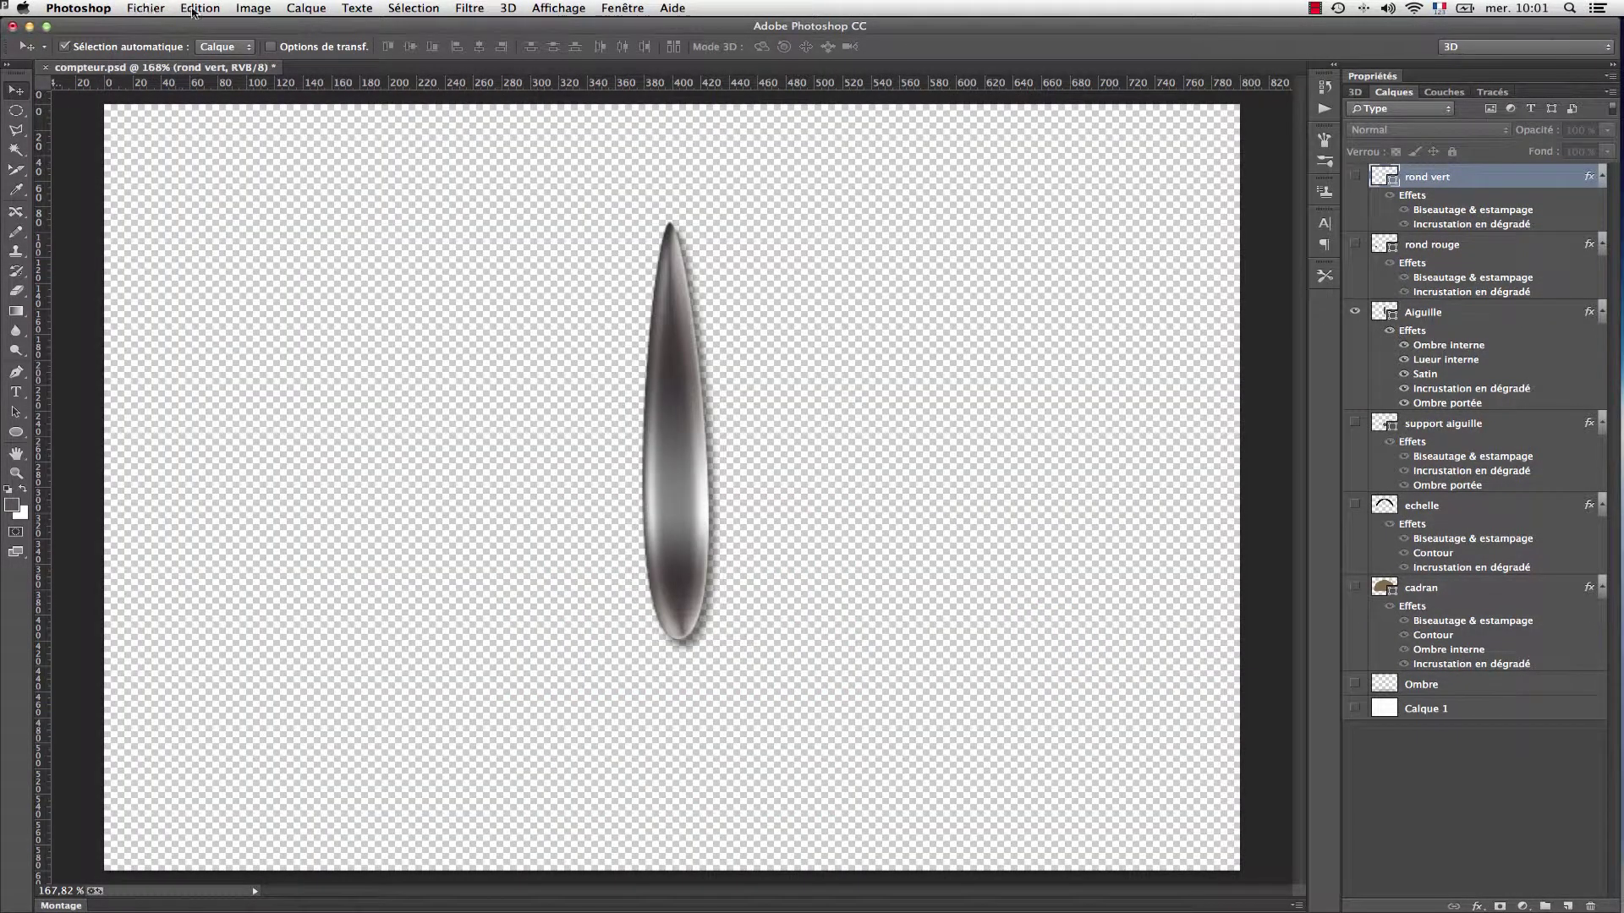
pyautogui.click(248, 7)
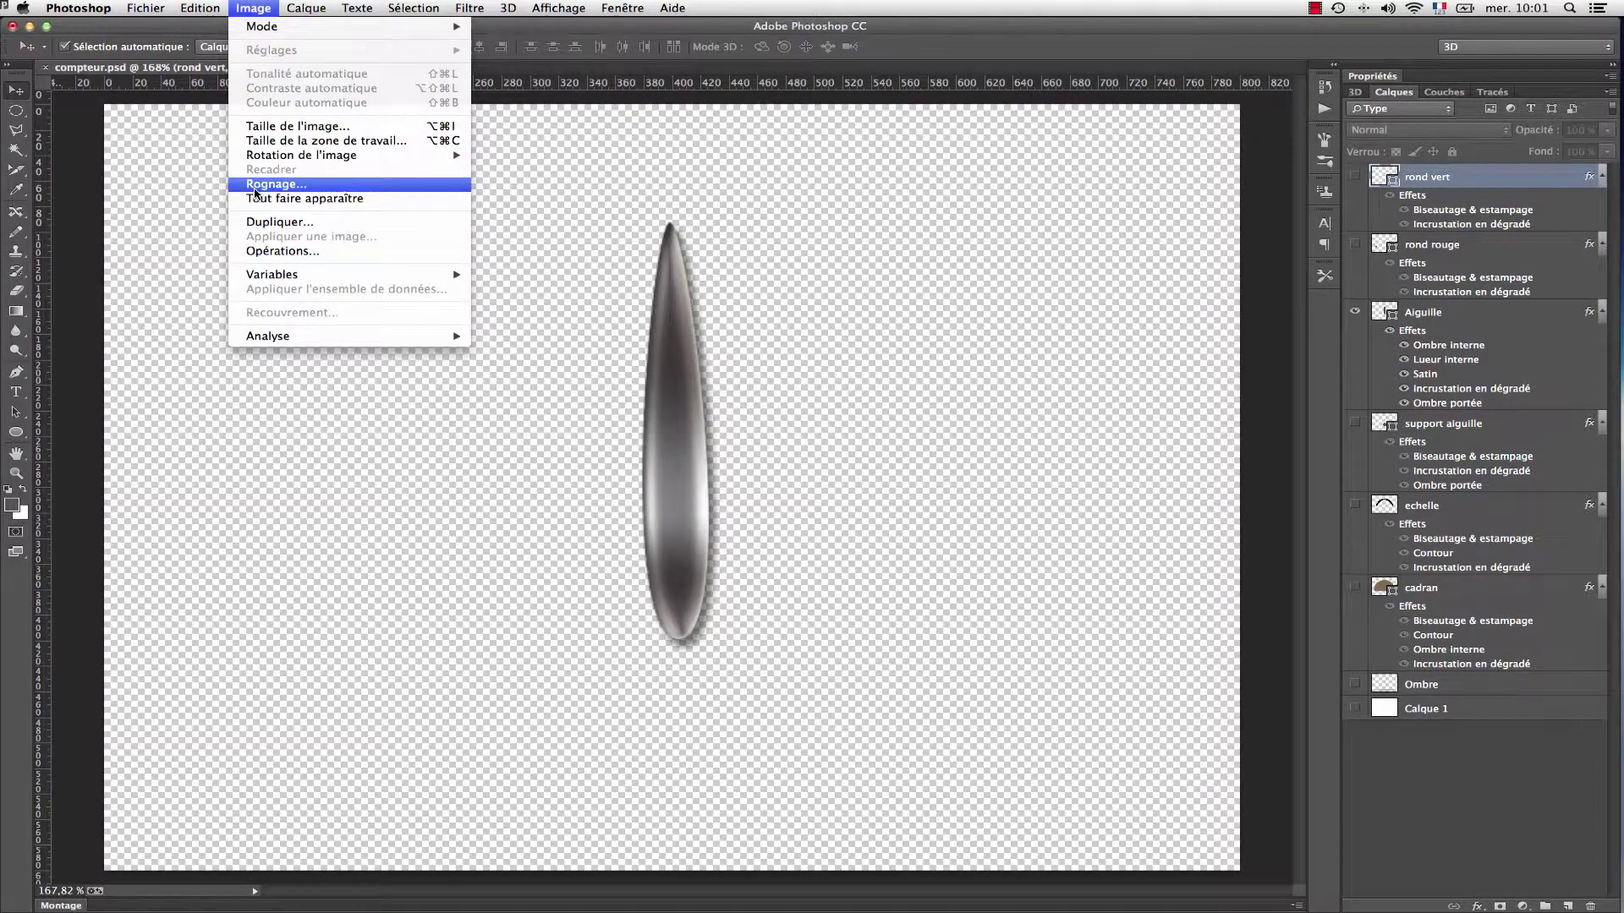
pyautogui.click(256, 184)
pyautogui.click(918, 394)
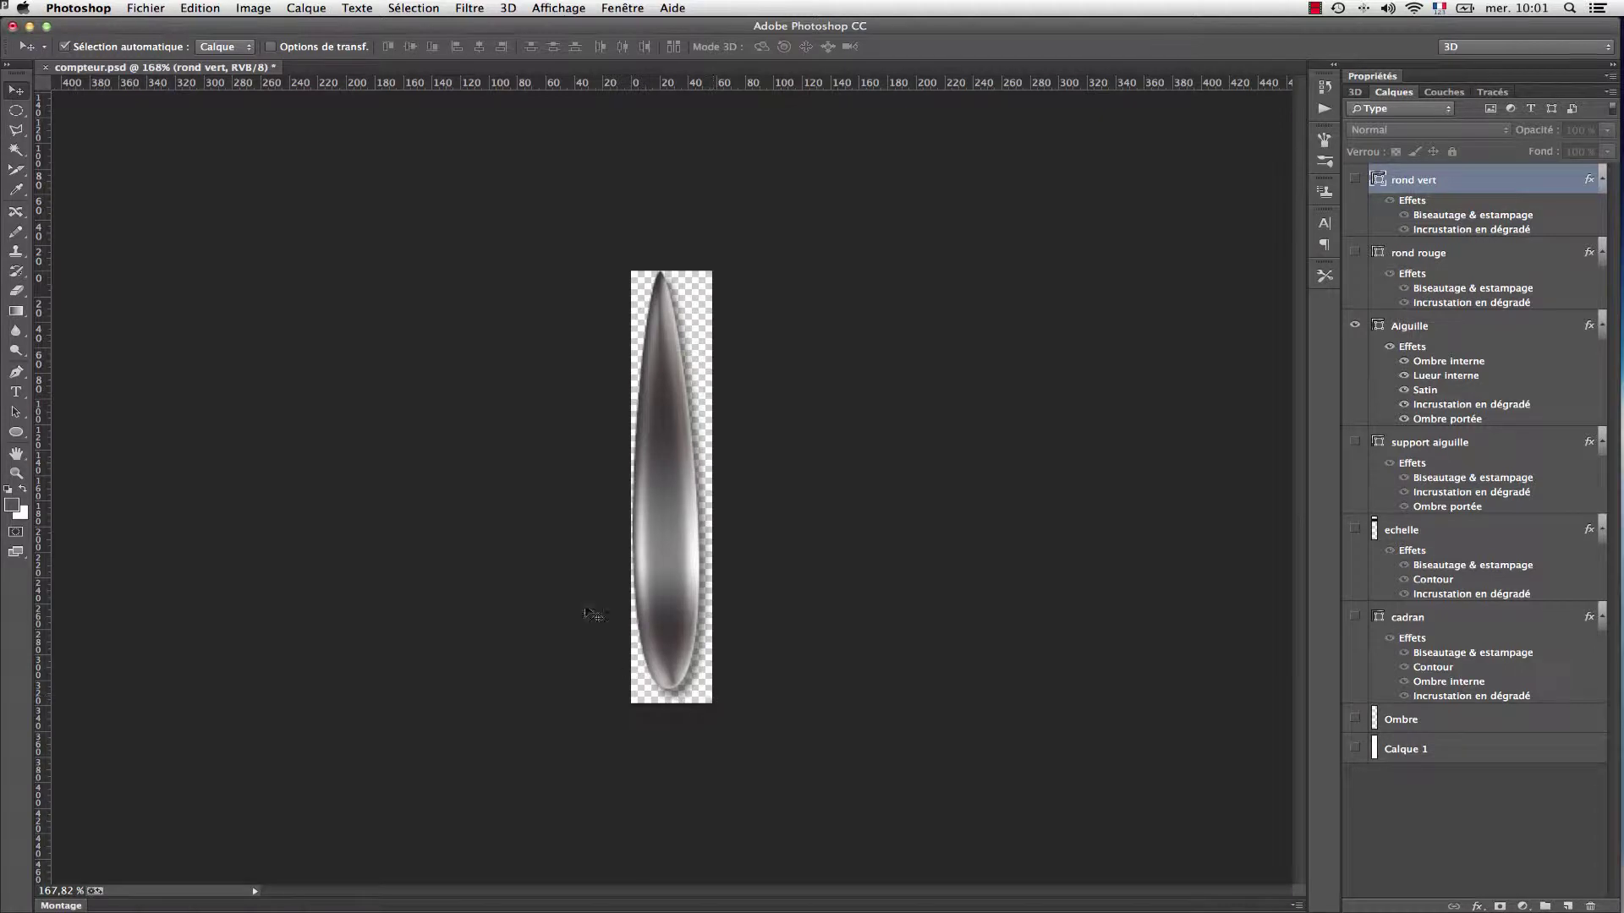
# Step: Save the trimmed needle for web as PNG-24 aiguille.png
pyautogui.click(149, 8)
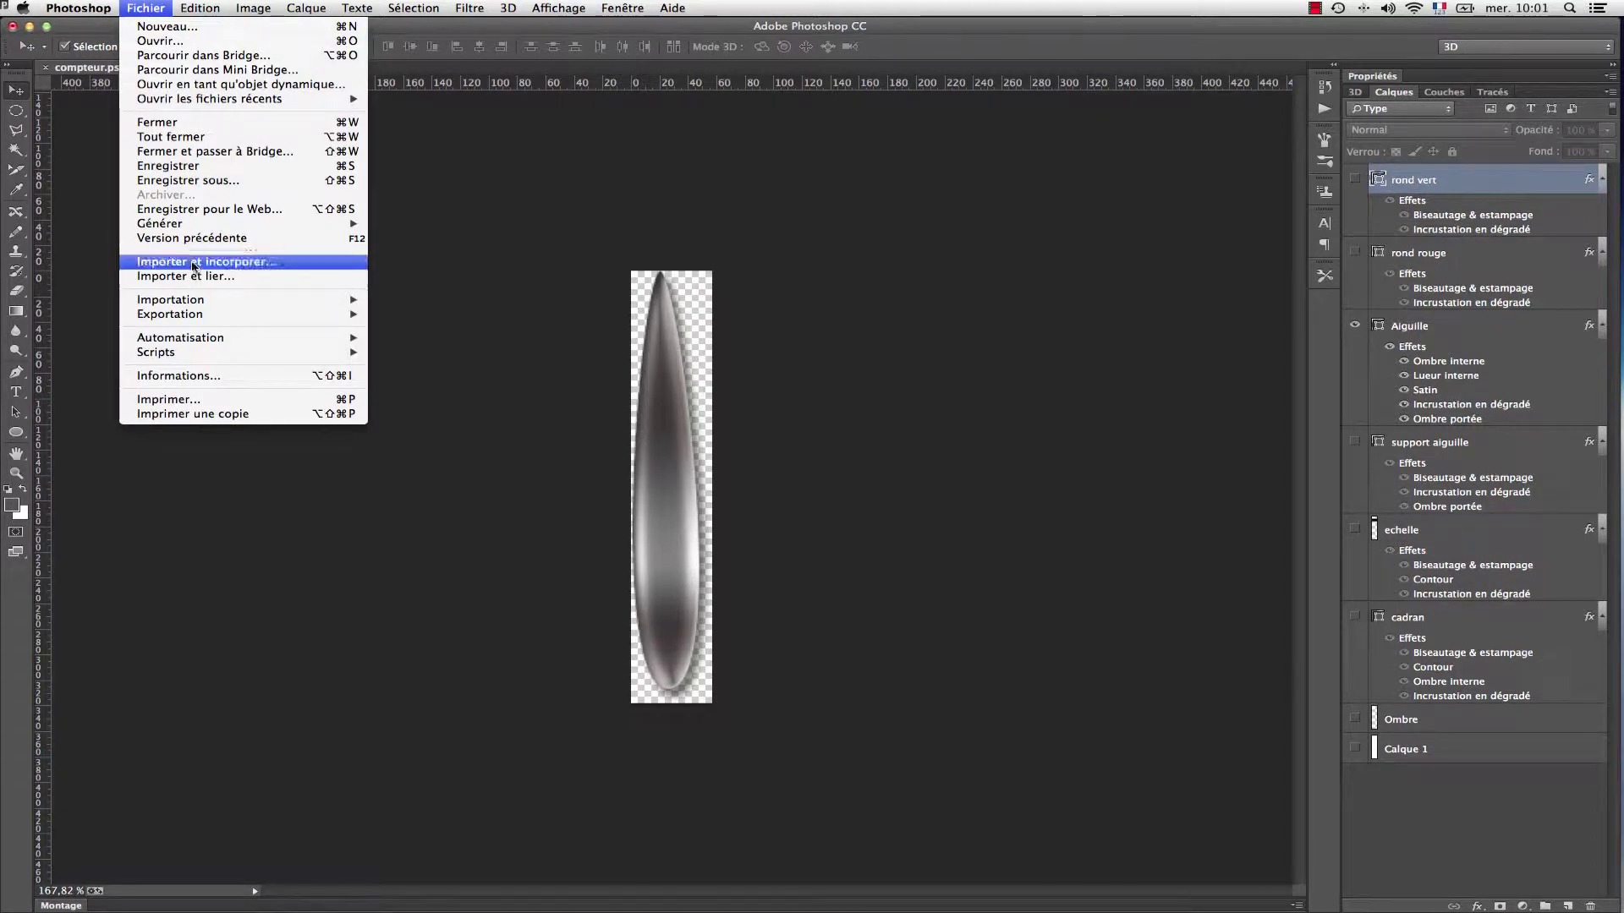
pyautogui.click(184, 210)
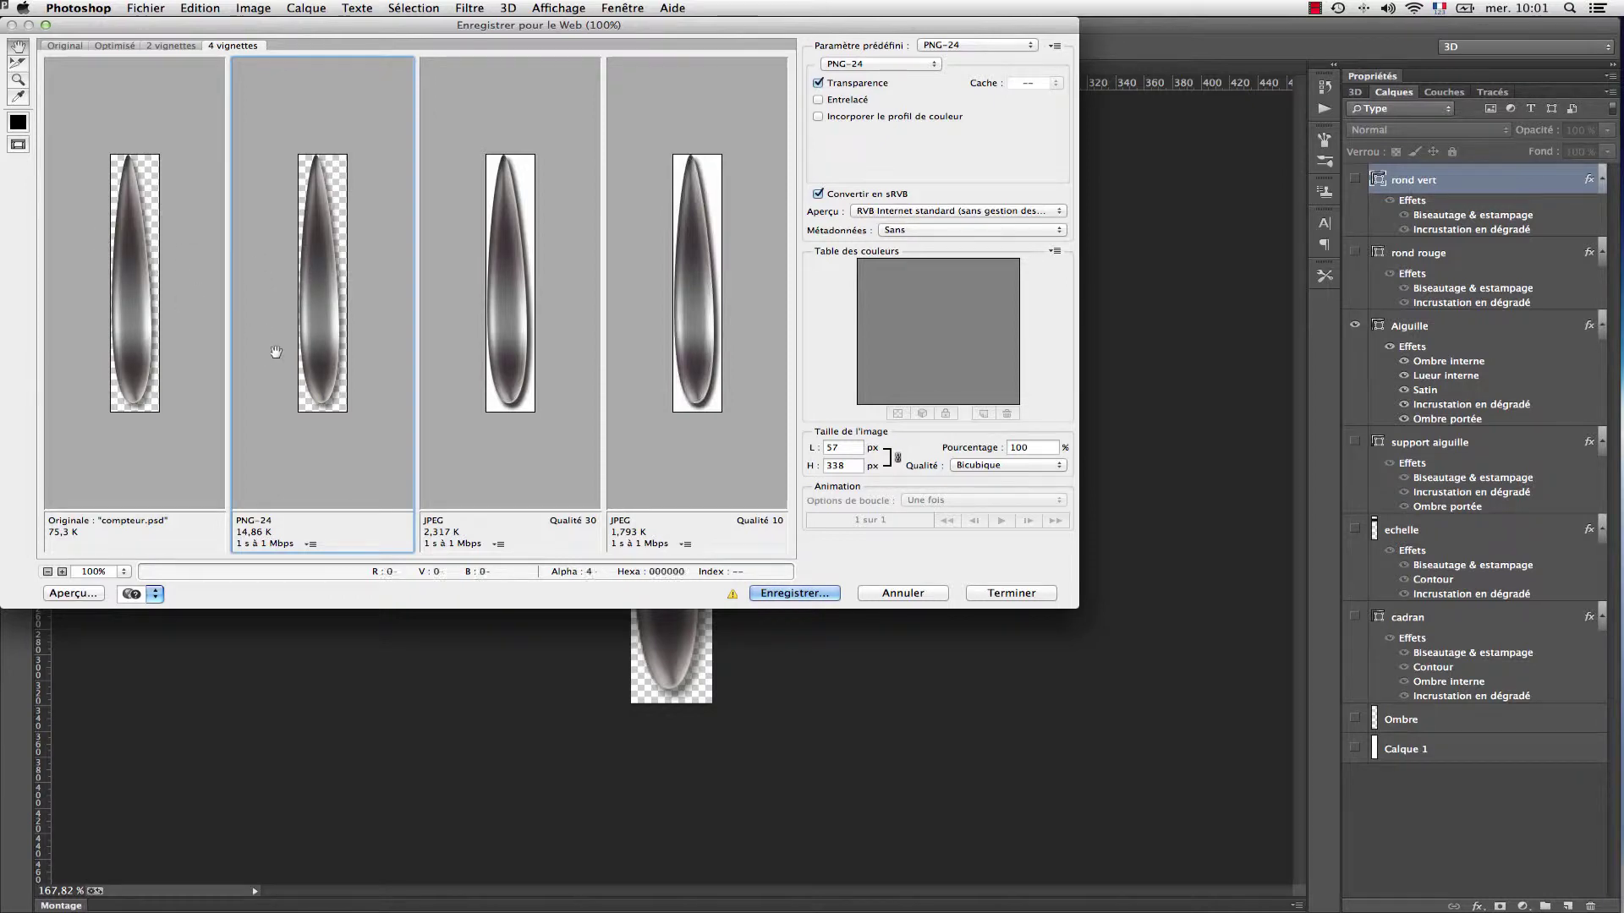
pyautogui.click(766, 593)
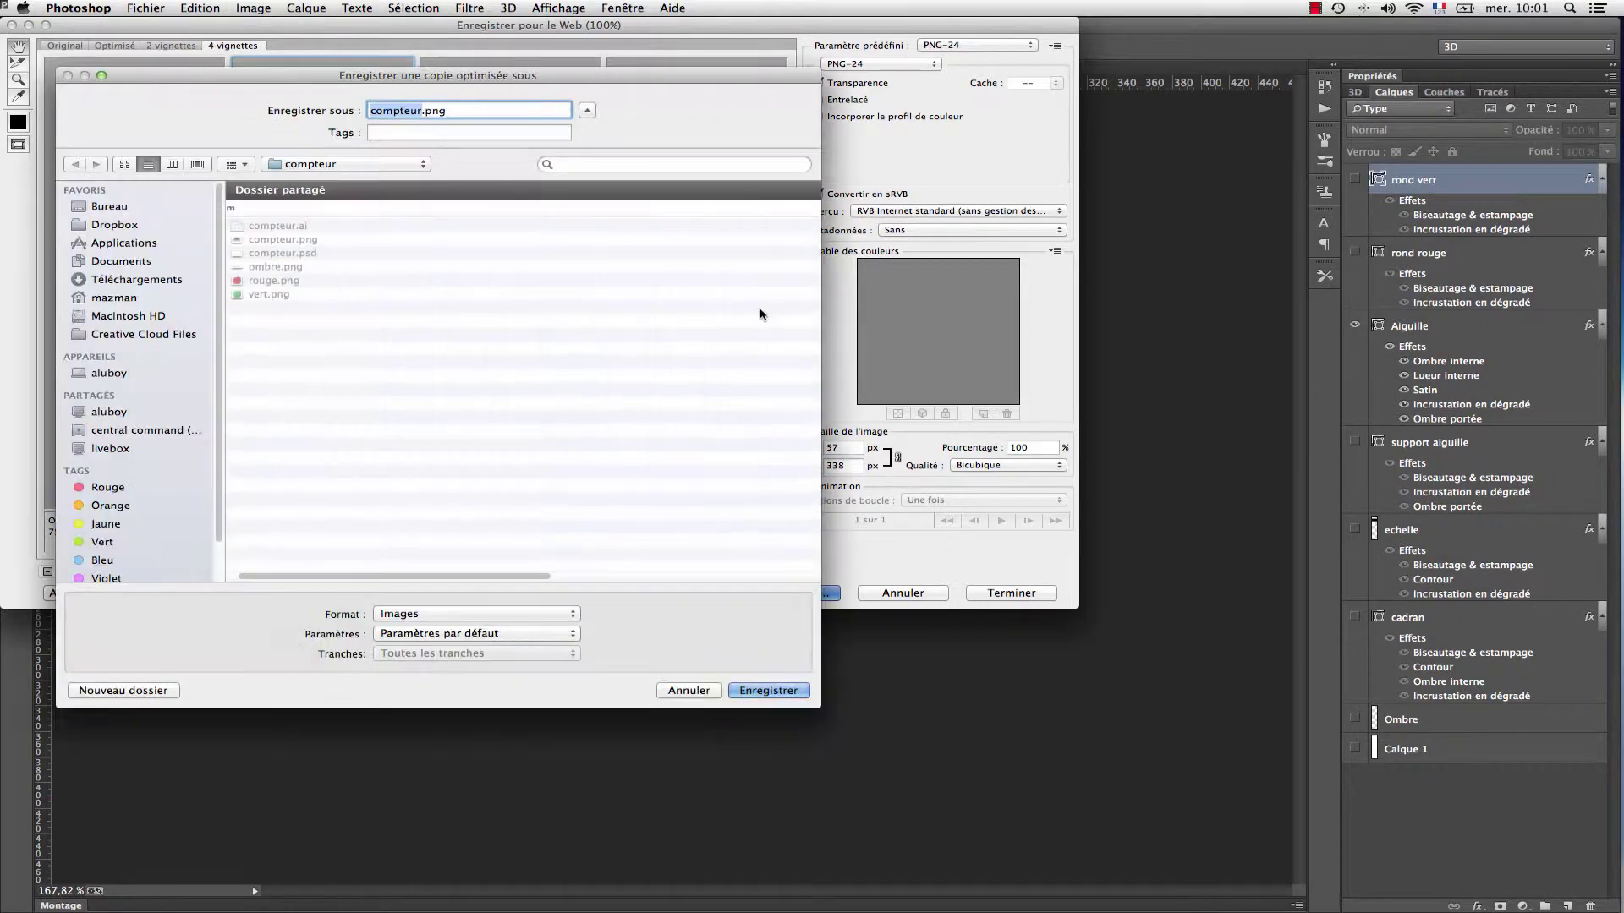
pyautogui.write('aigui')
pyautogui.write('lle')
pyautogui.press('Return')
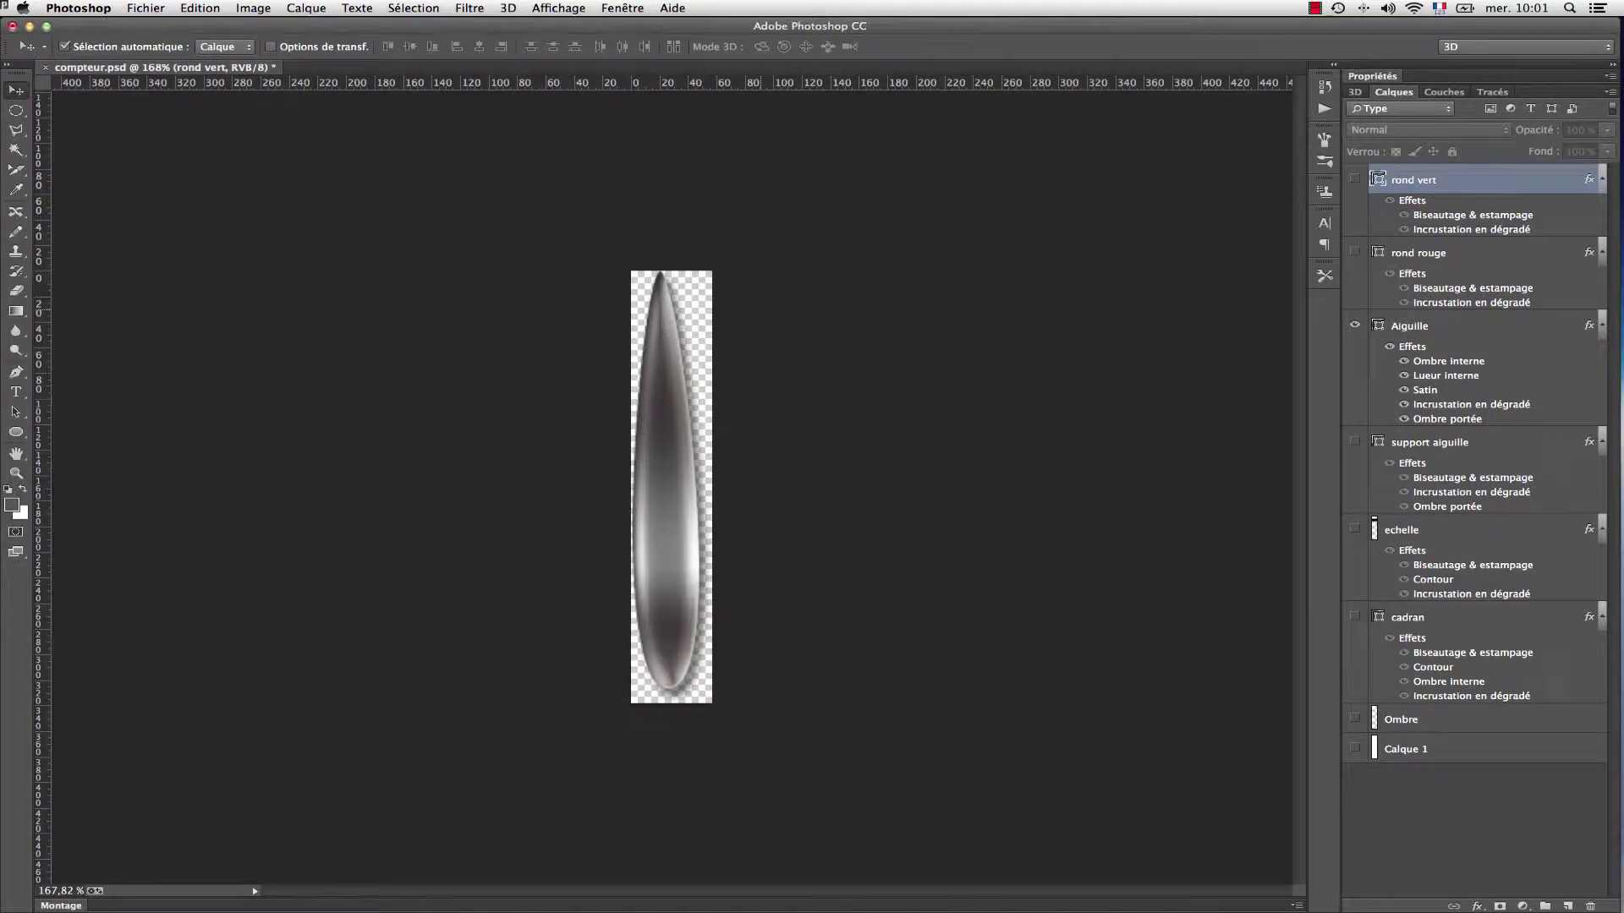
pyautogui.click(146, 9)
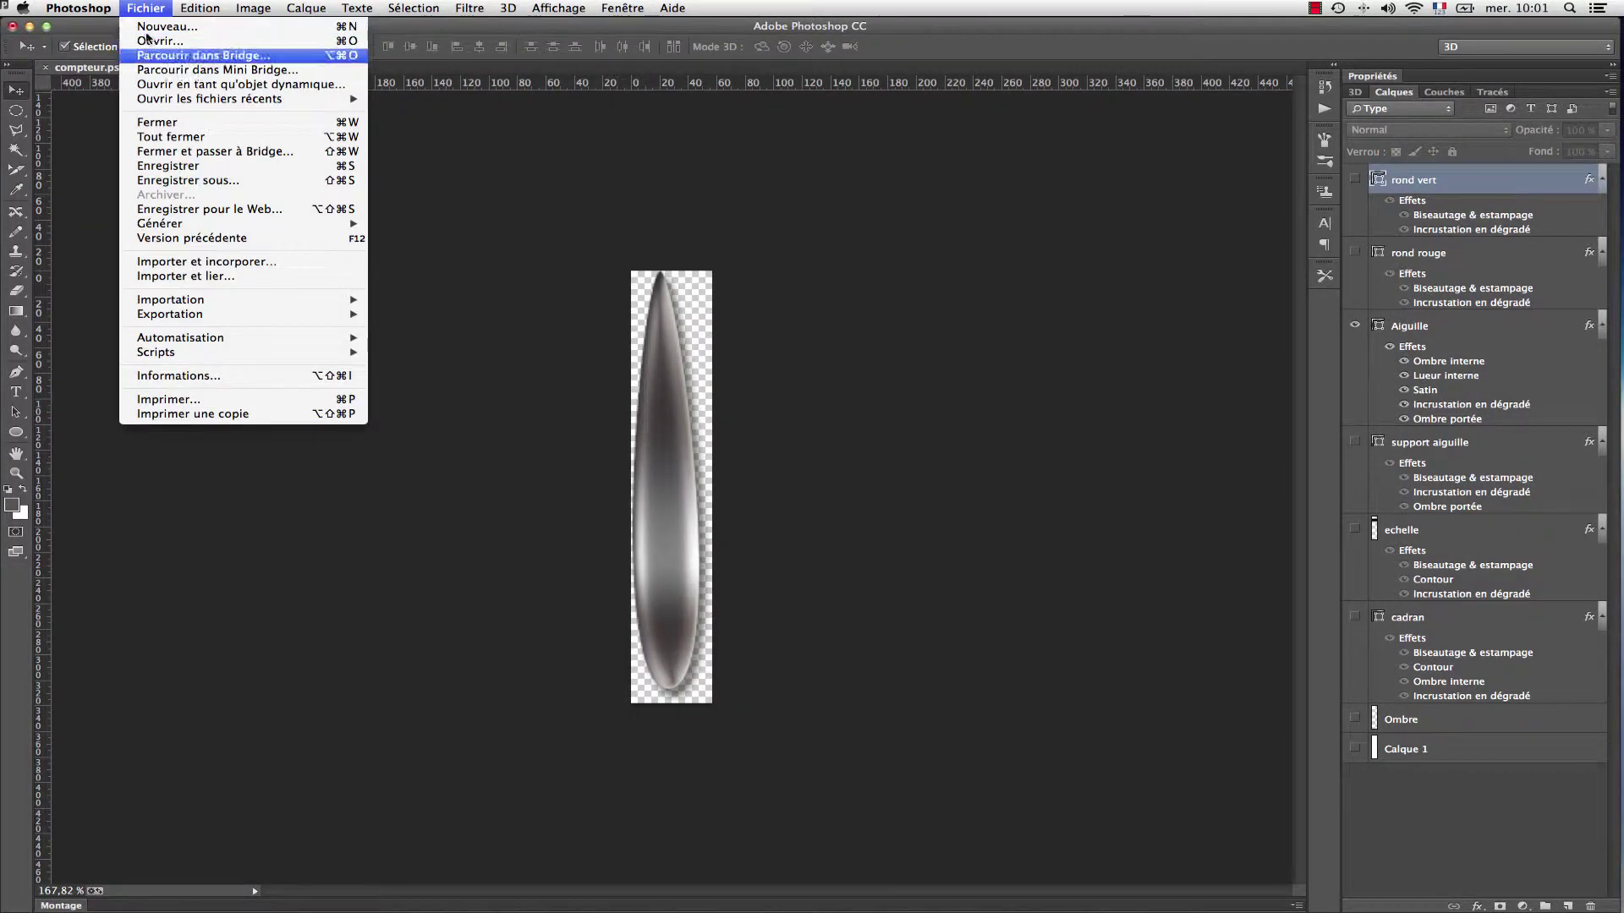
# Step: Revert the document, hide rond vert, and show the cadran and support aiguille layers
pyautogui.click(180, 237)
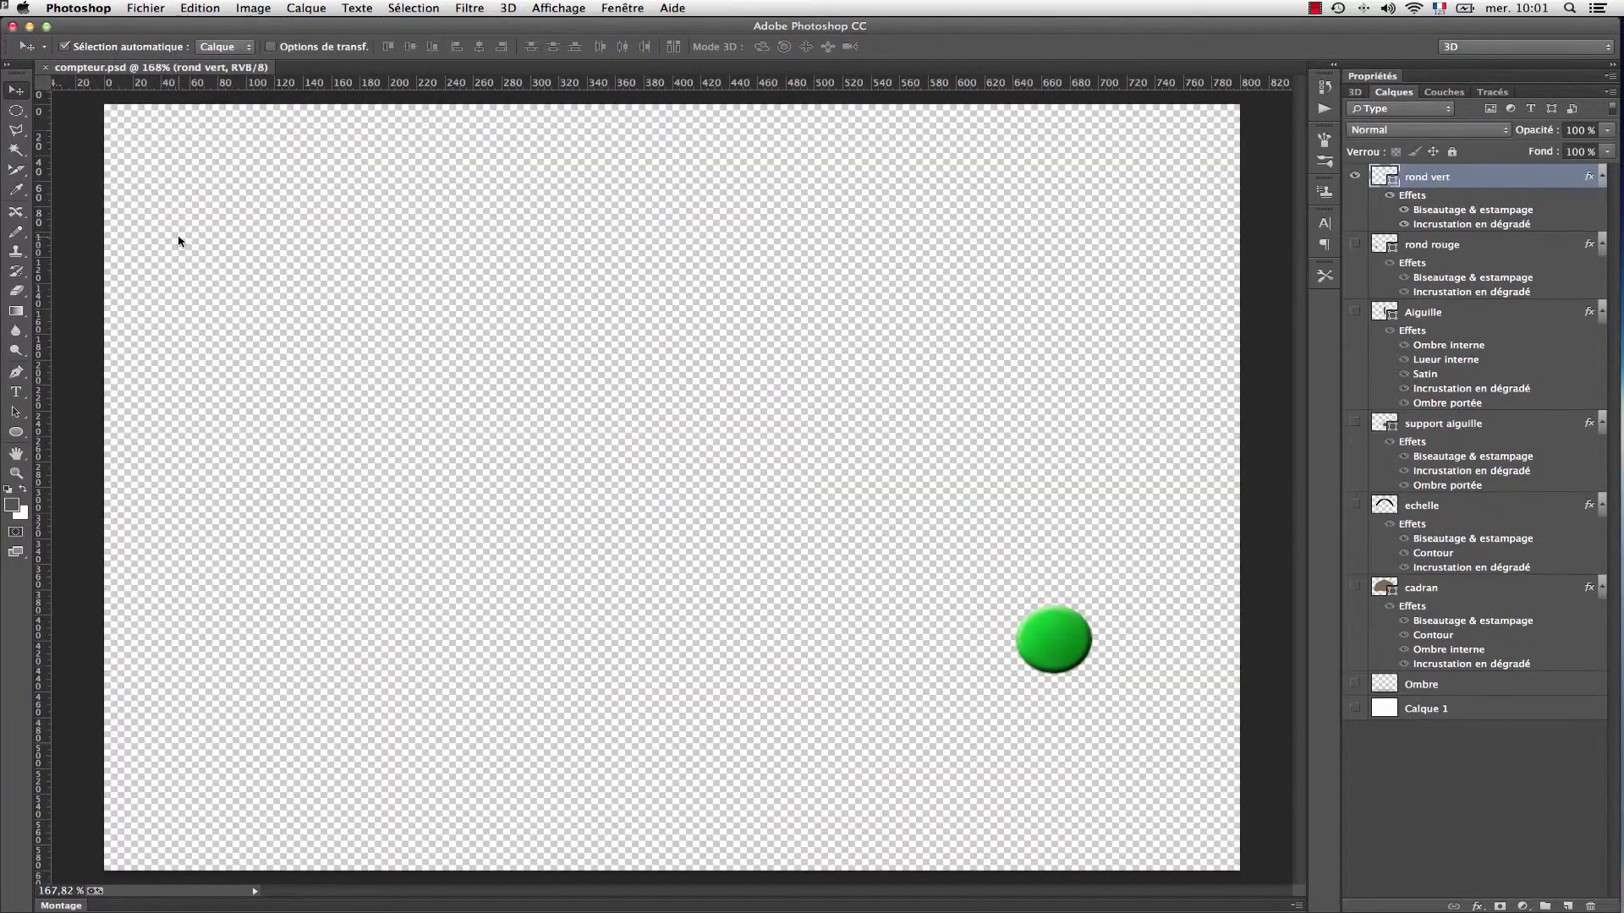
pyautogui.click(1354, 176)
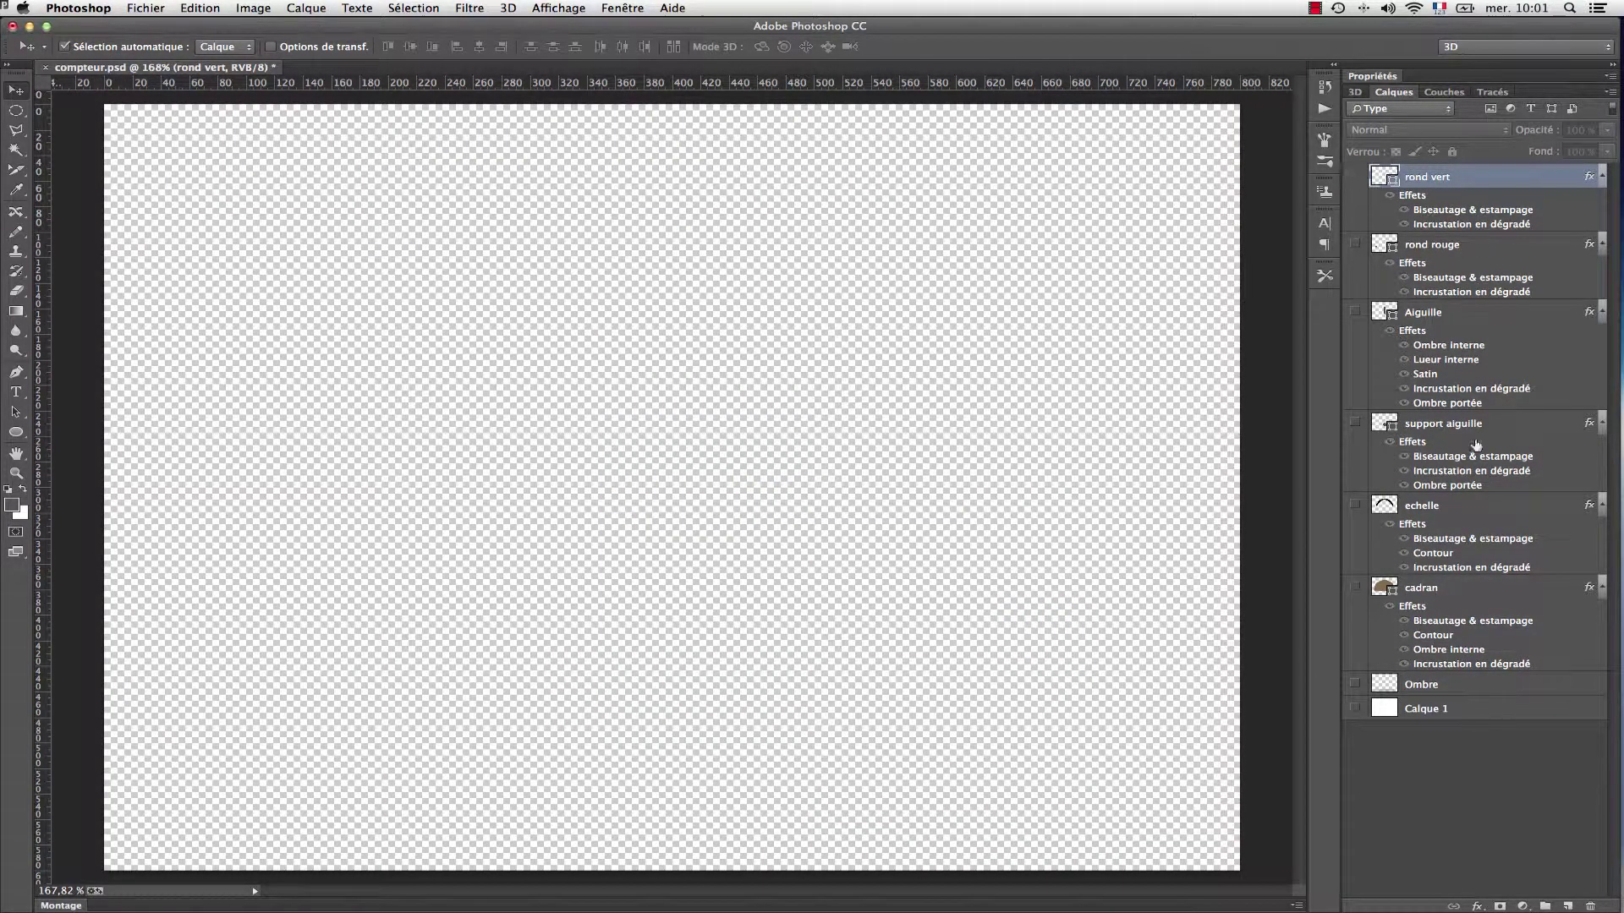
pyautogui.click(1356, 588)
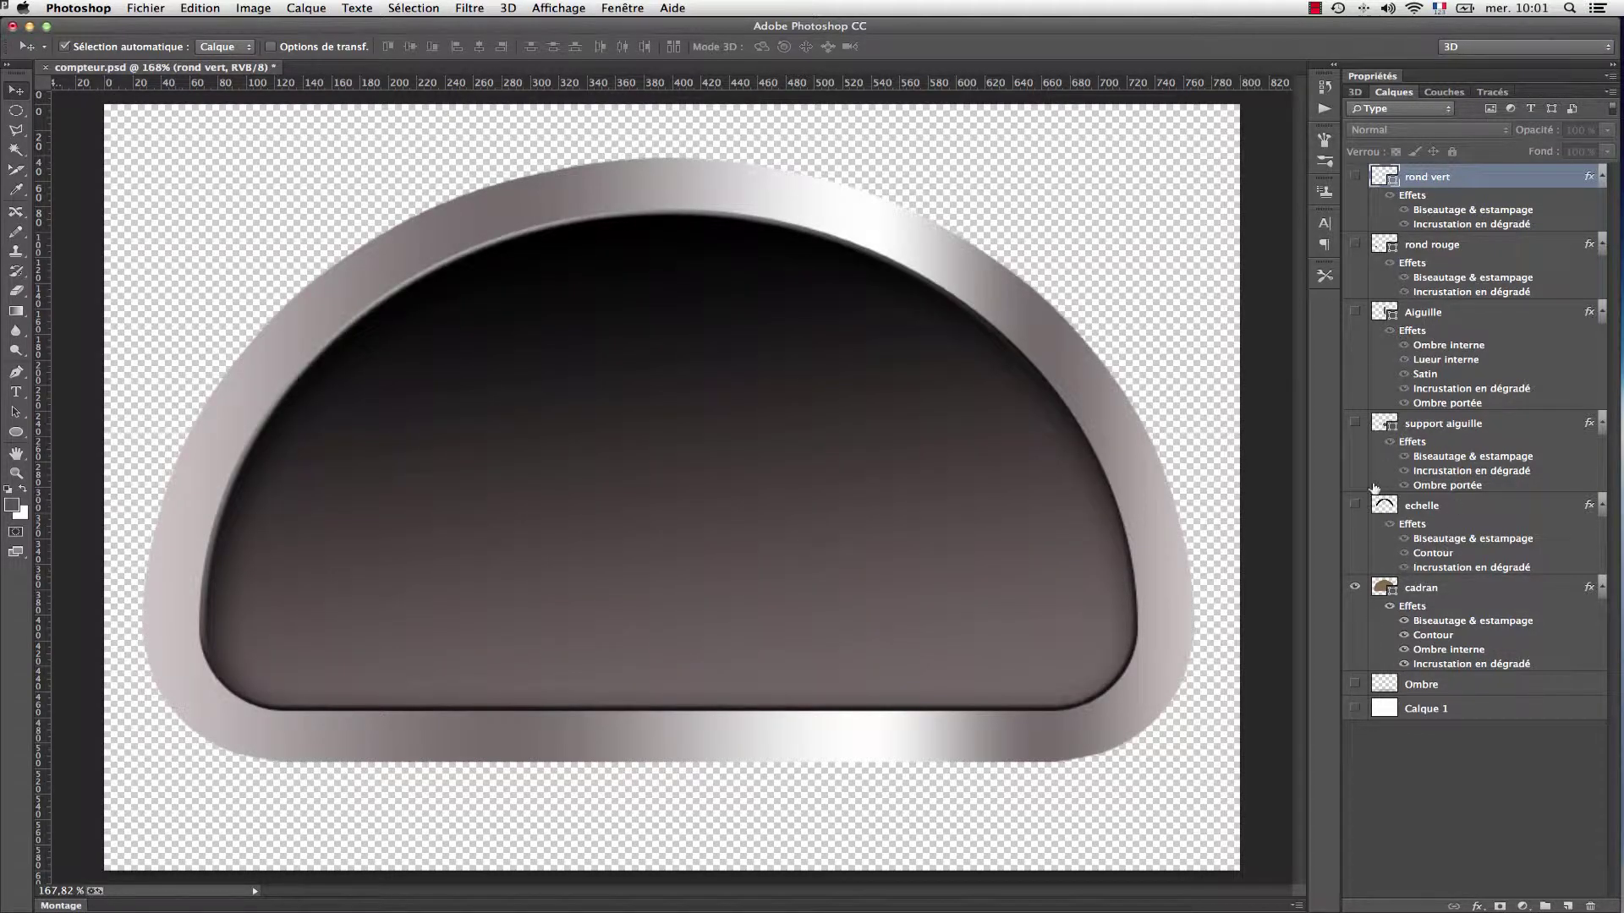
pyautogui.click(1353, 423)
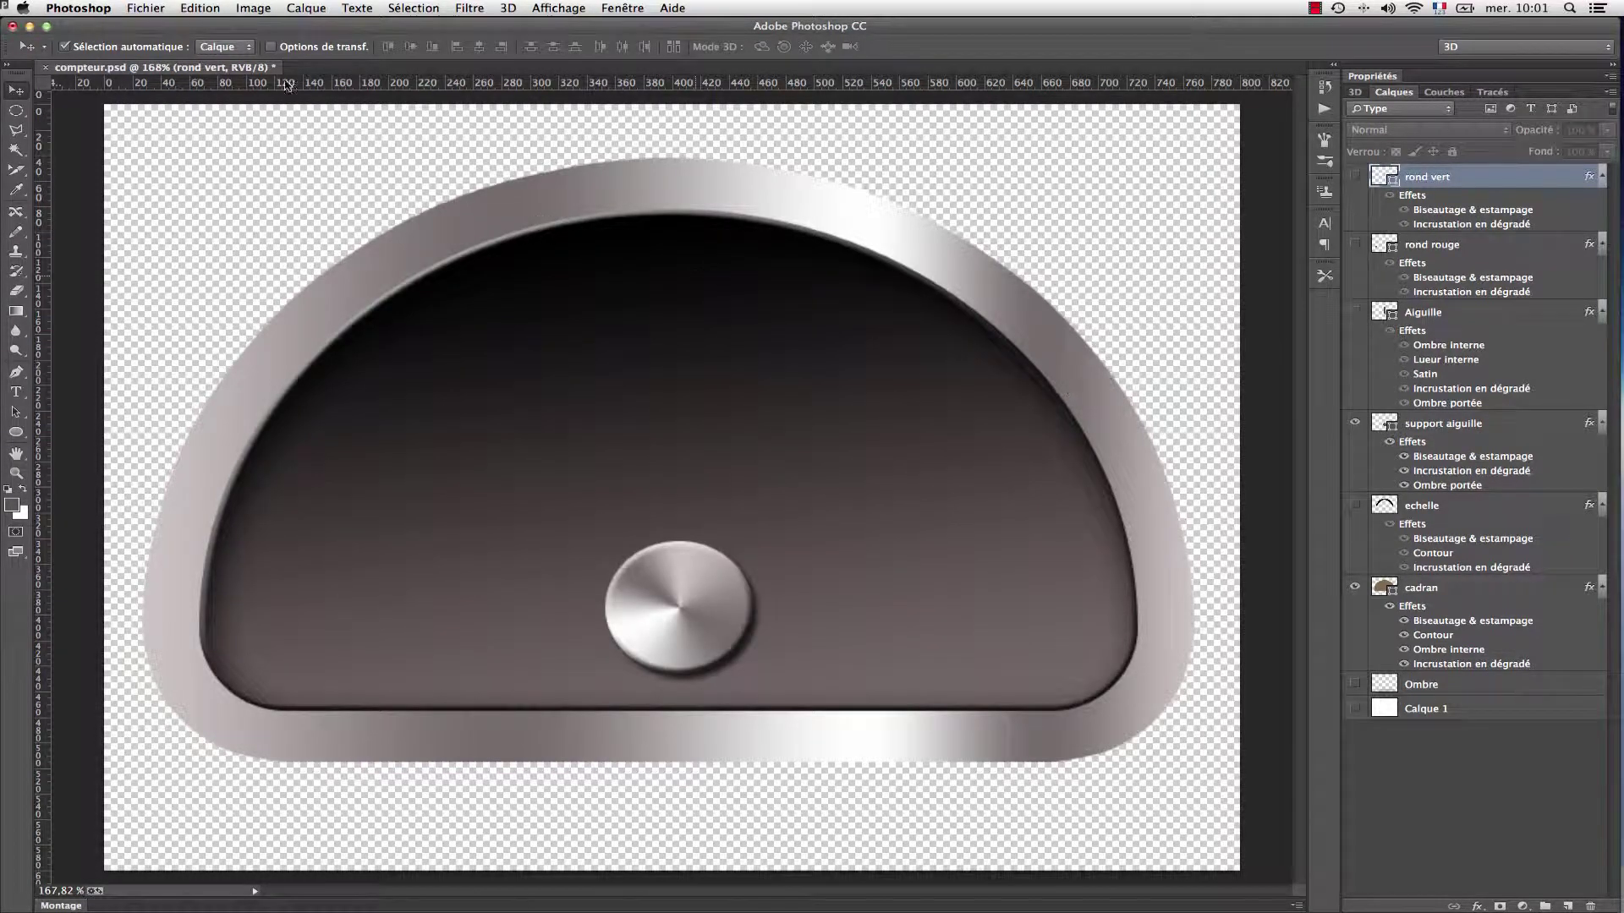
# Step: Export the dial with hub as PNG-24, replacing the existing compteur.png
pyautogui.click(147, 9)
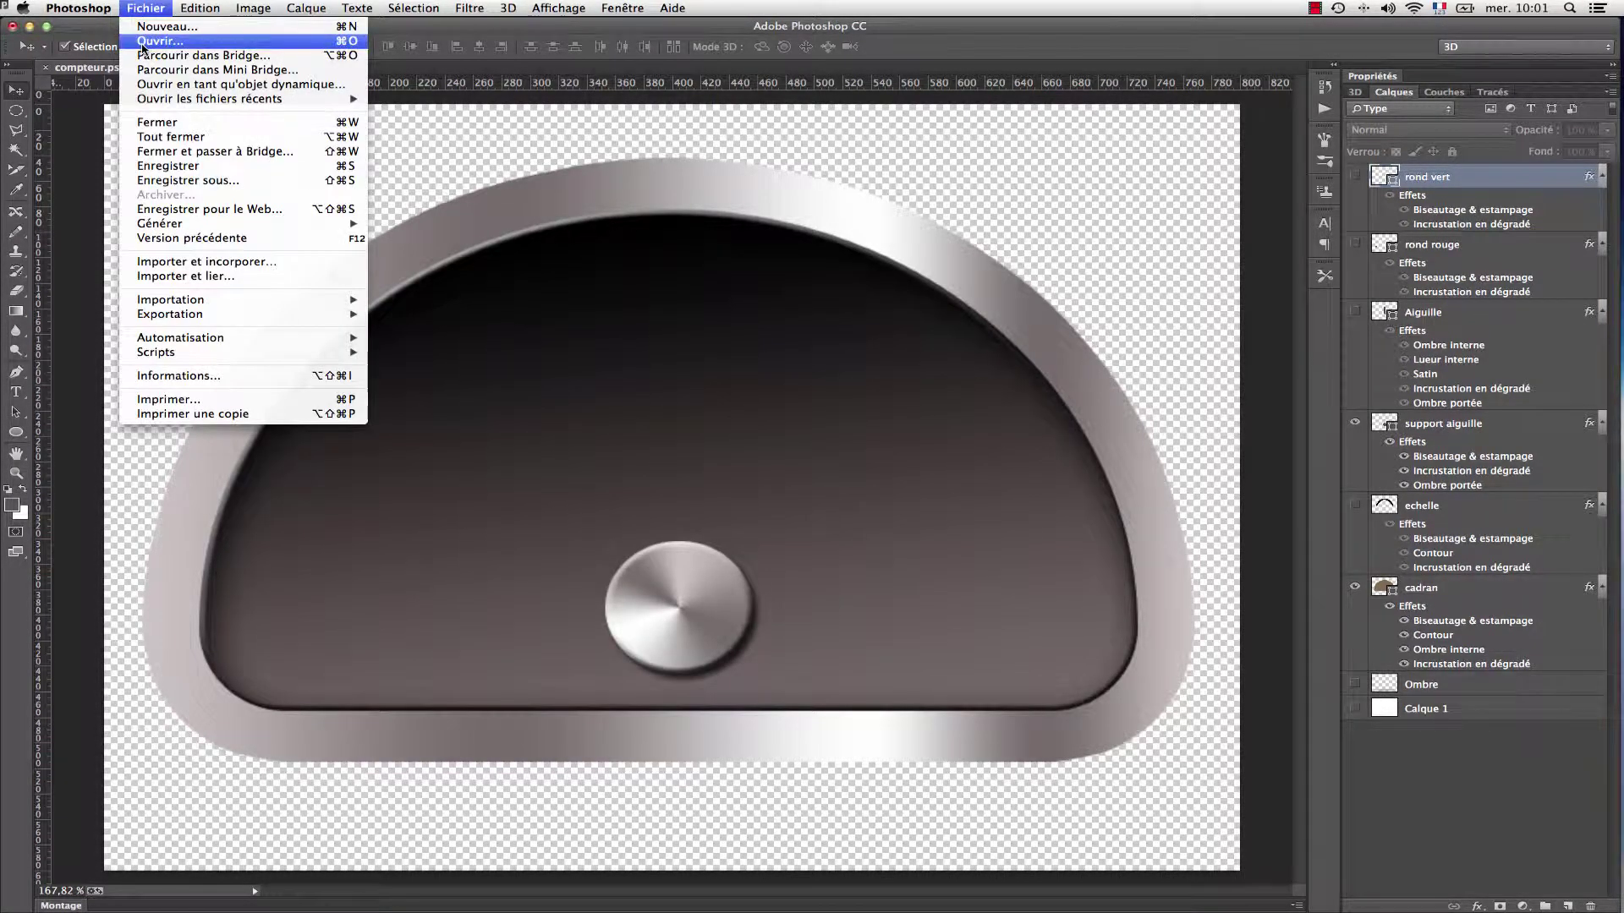
pyautogui.click(170, 214)
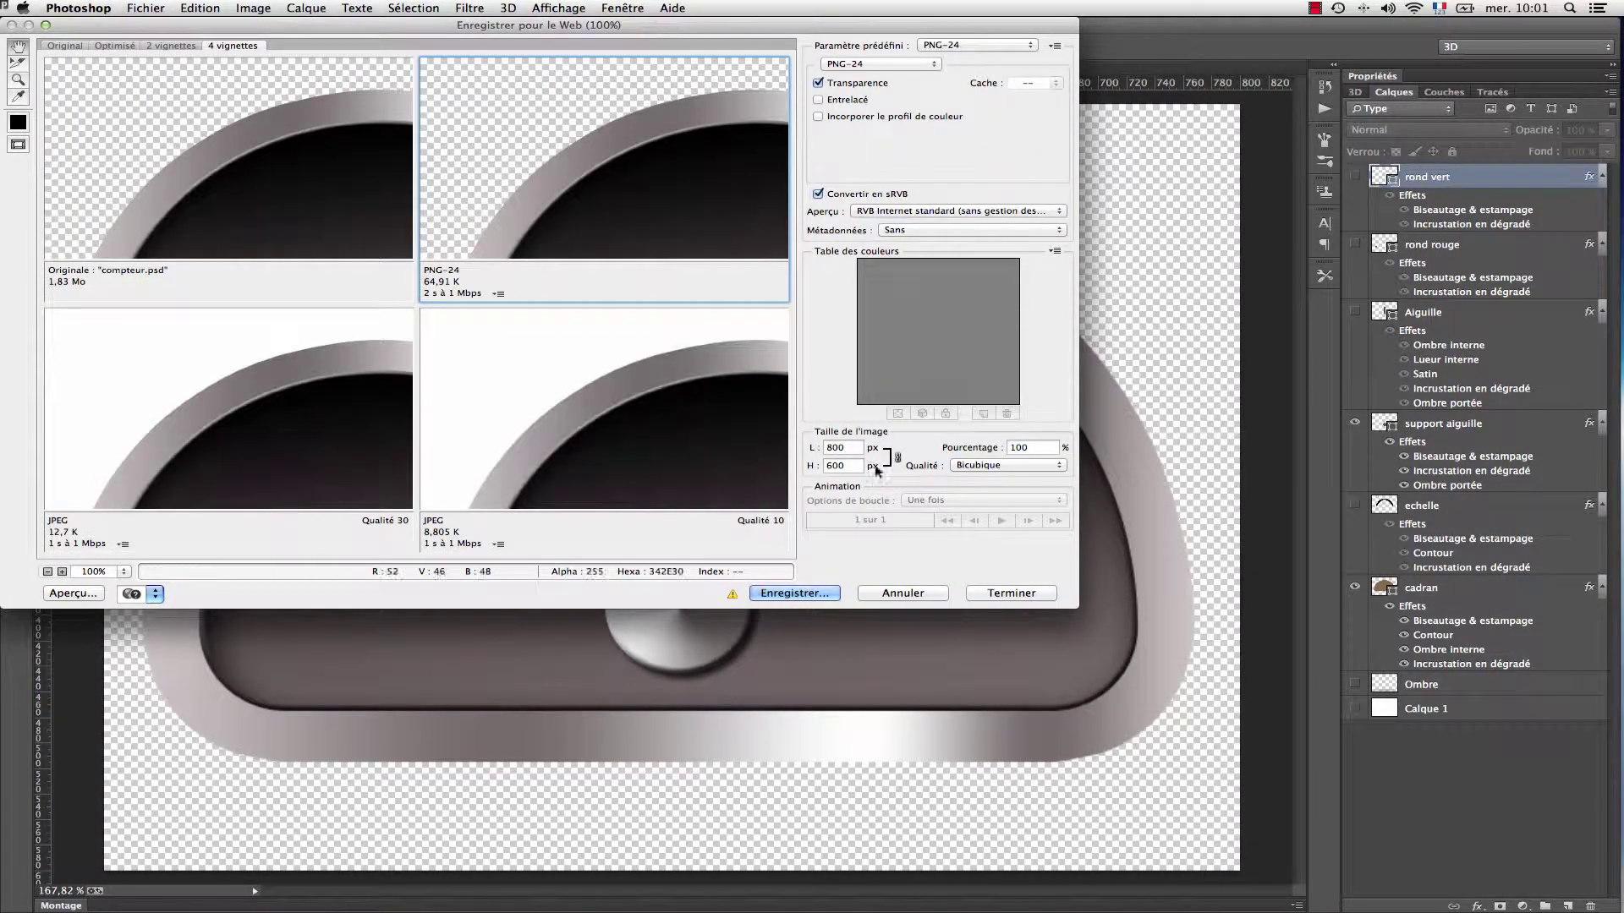
pyautogui.click(795, 593)
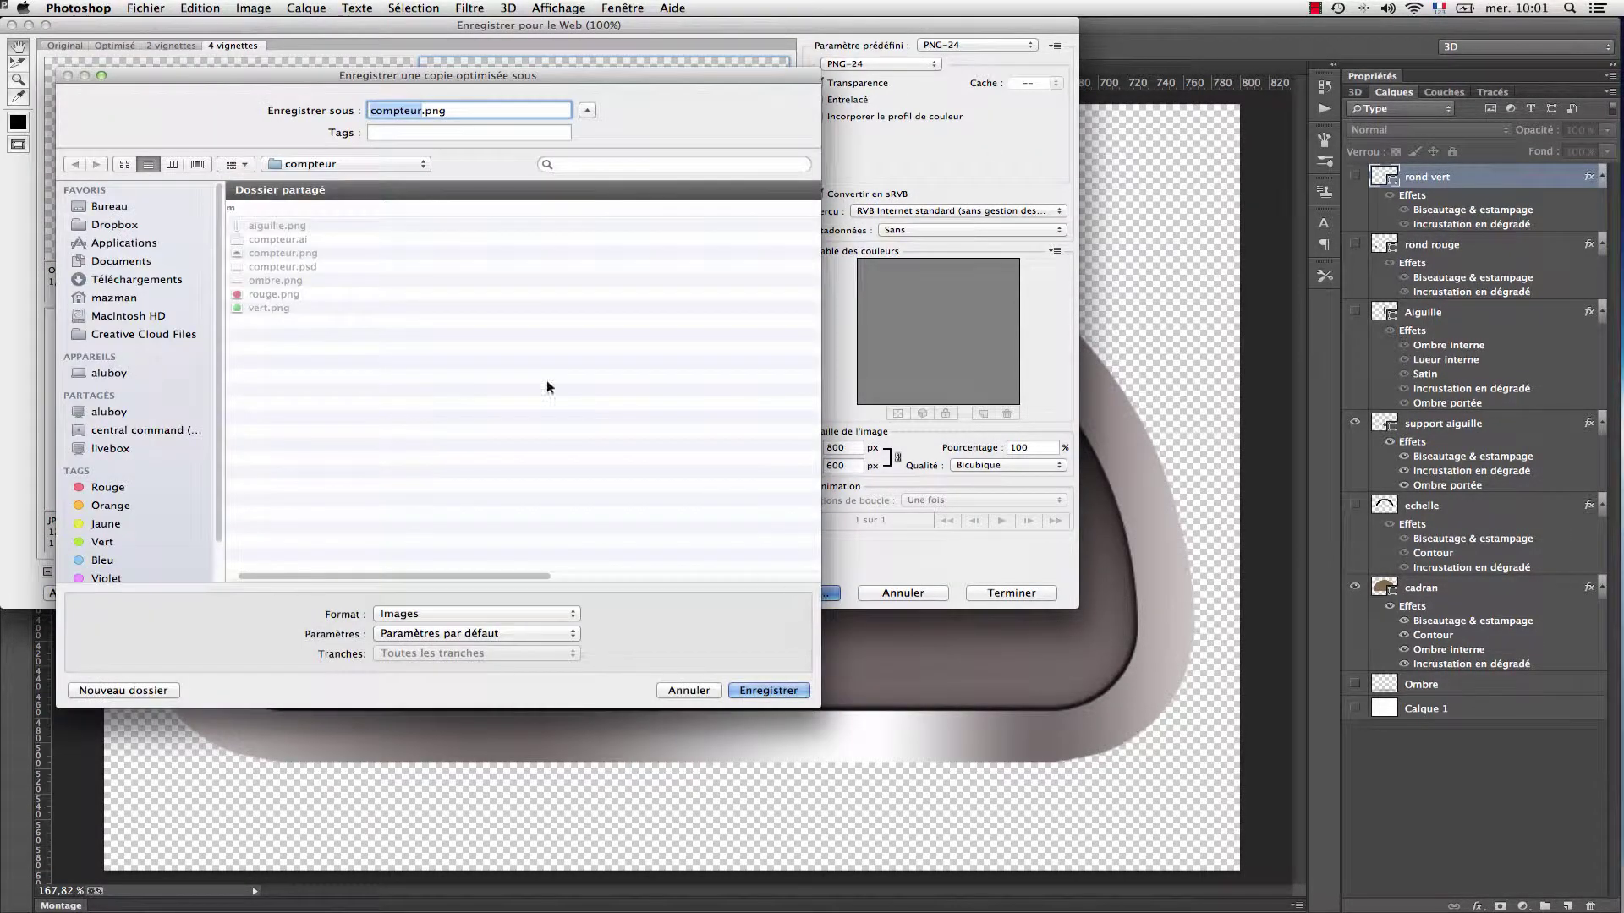
pyautogui.click(784, 691)
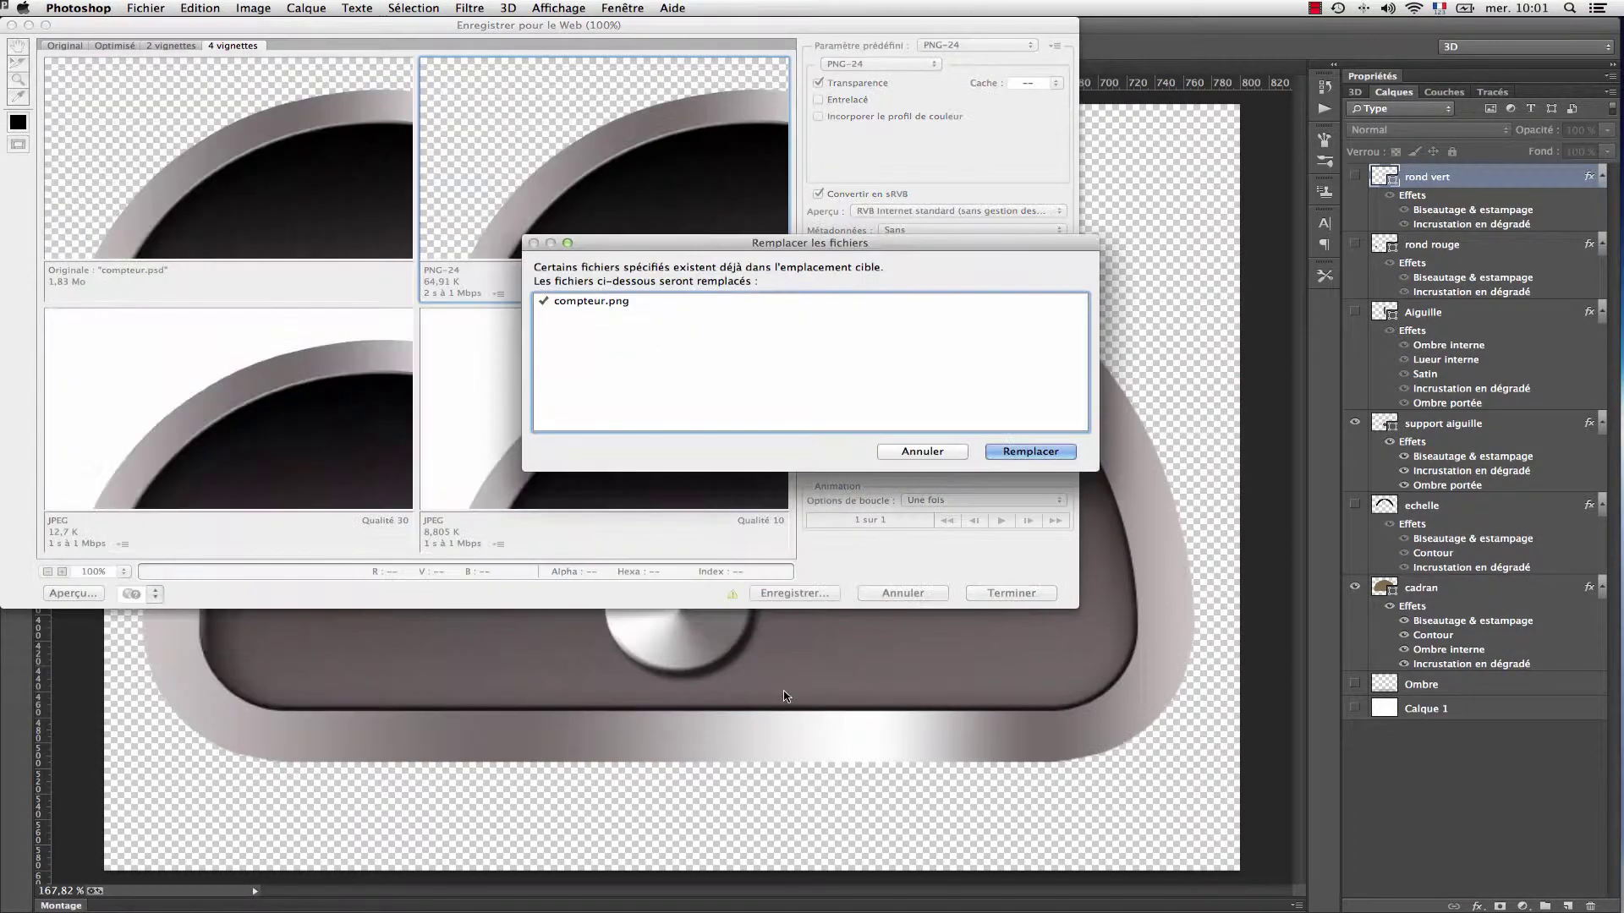
pyautogui.click(1042, 452)
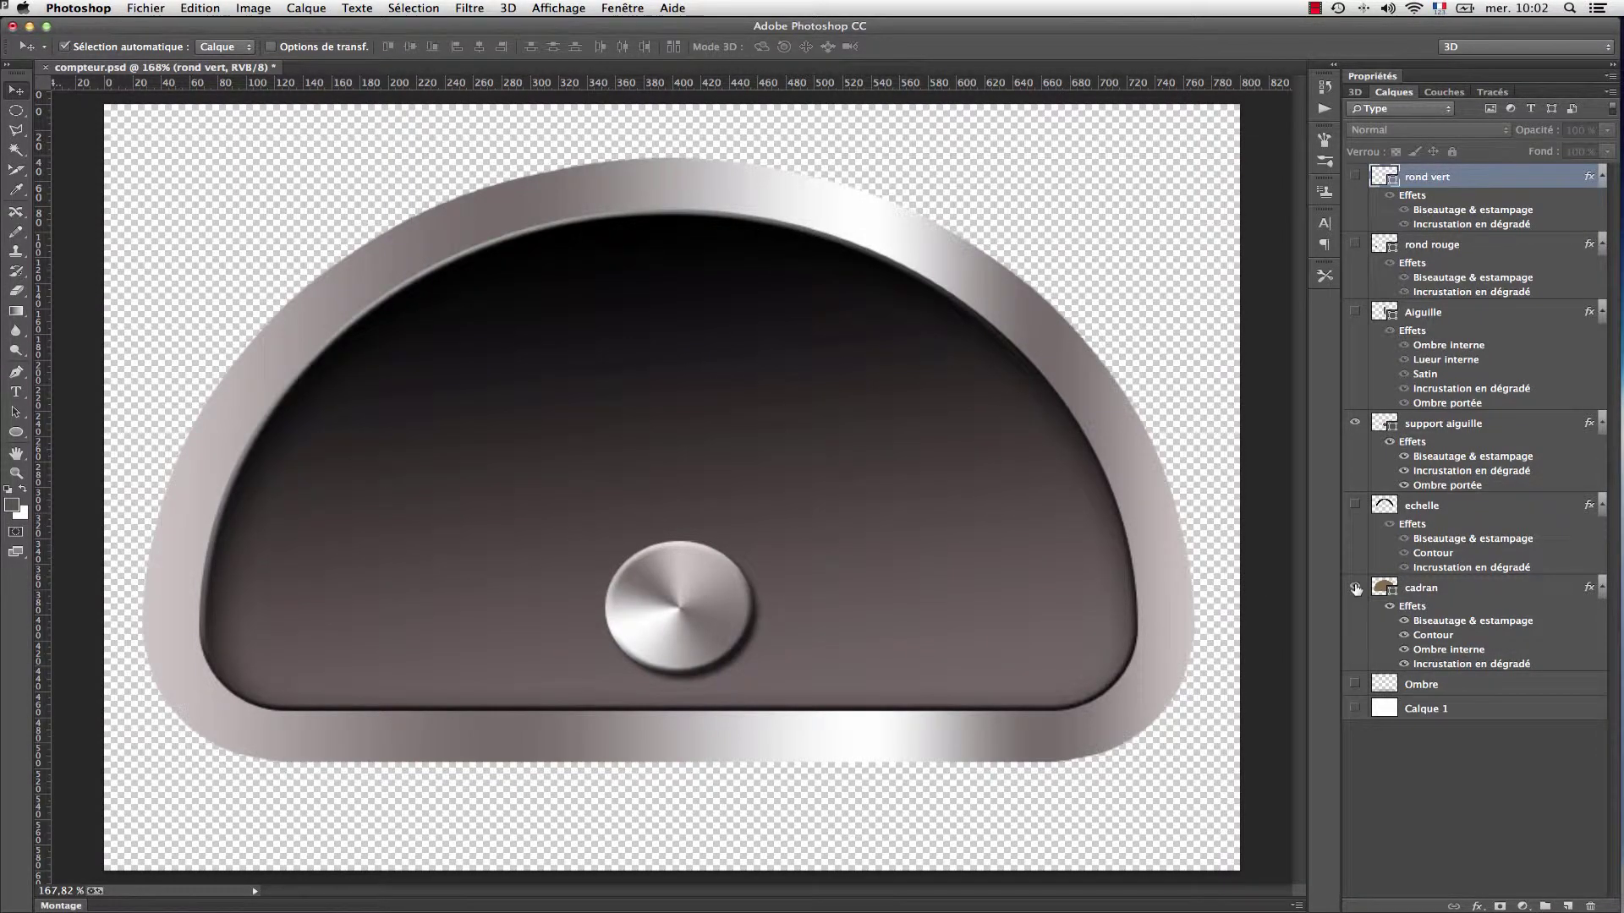
# Step: Show only the echelle layer and trim transparent pixels around the scale arc
pyautogui.keyDown('alt'); pyautogui.click(1356, 508); pyautogui.keyUp('alt')
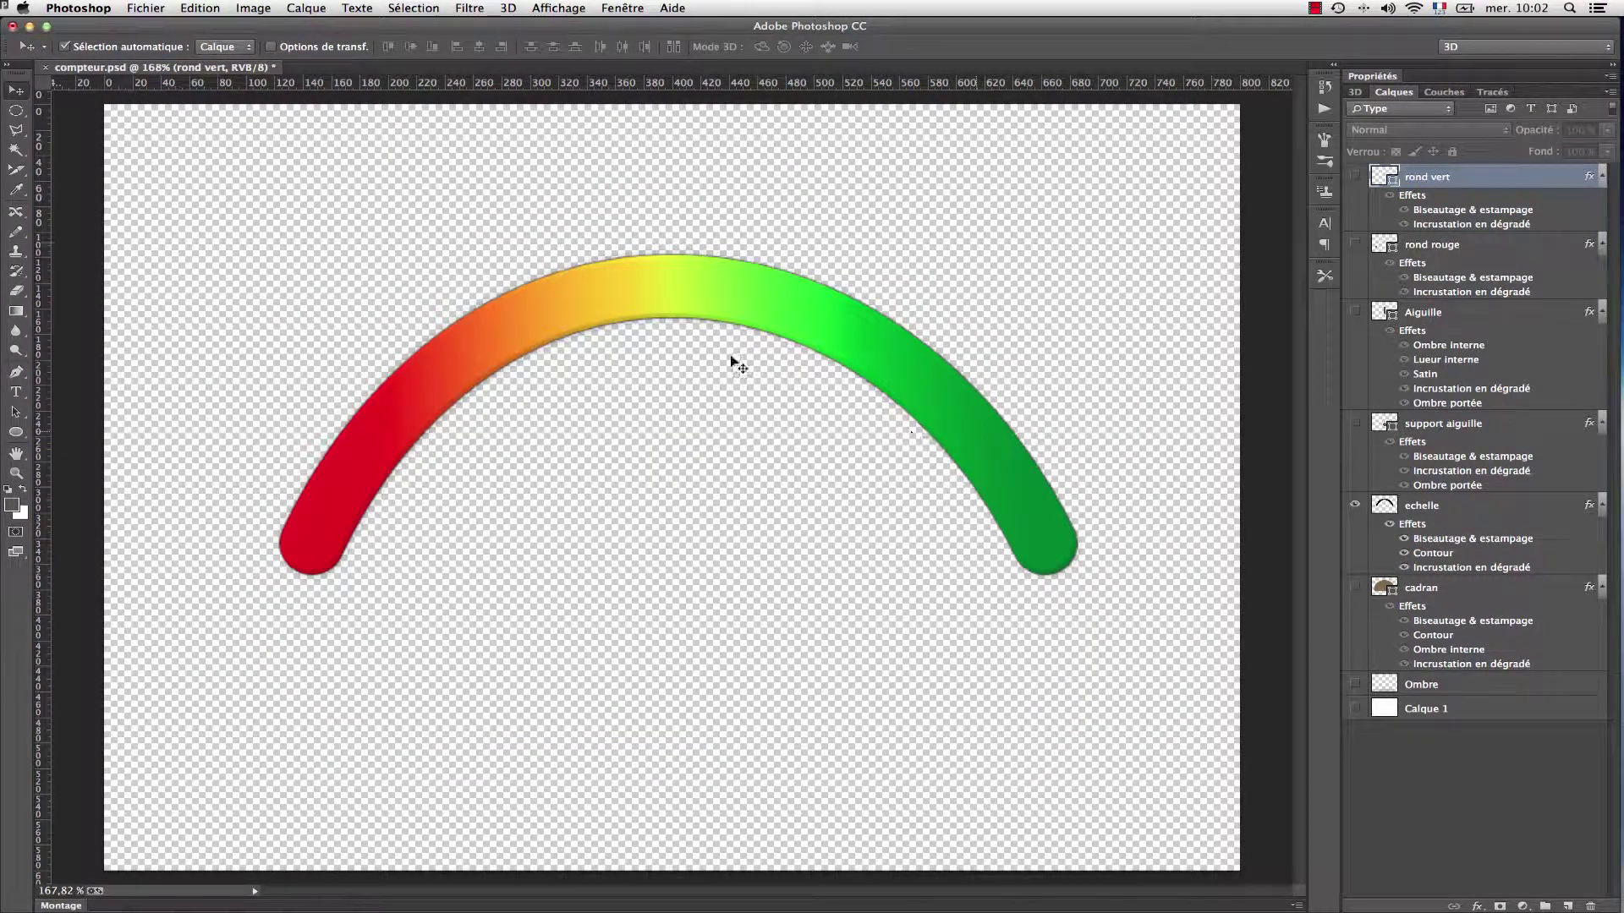
pyautogui.click(245, 10)
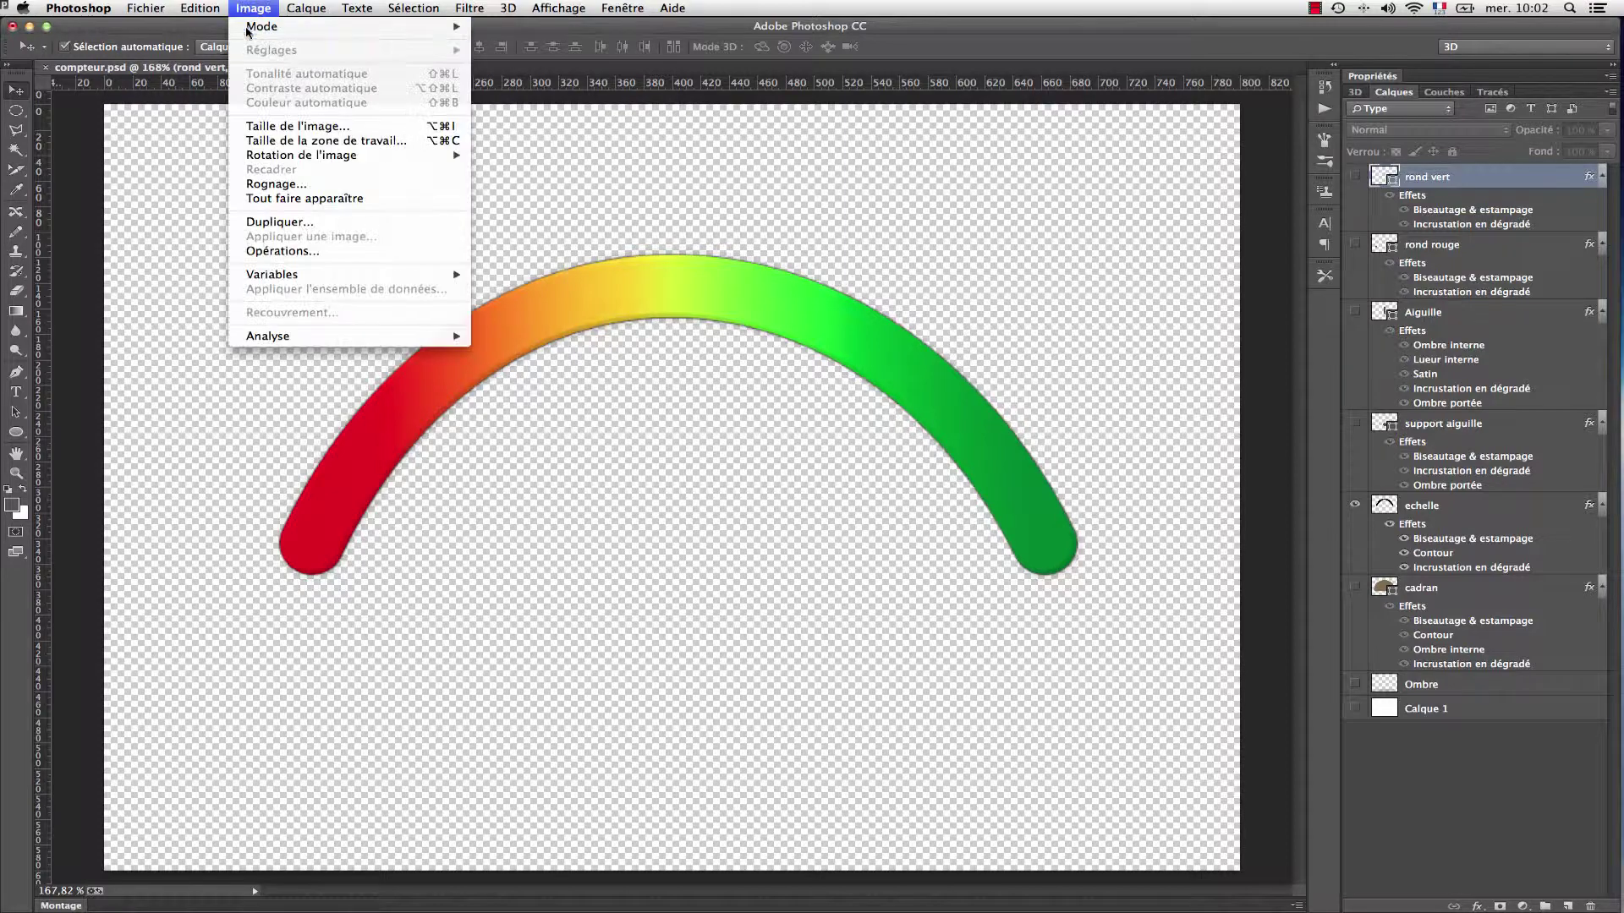
pyautogui.click(254, 185)
pyautogui.click(928, 395)
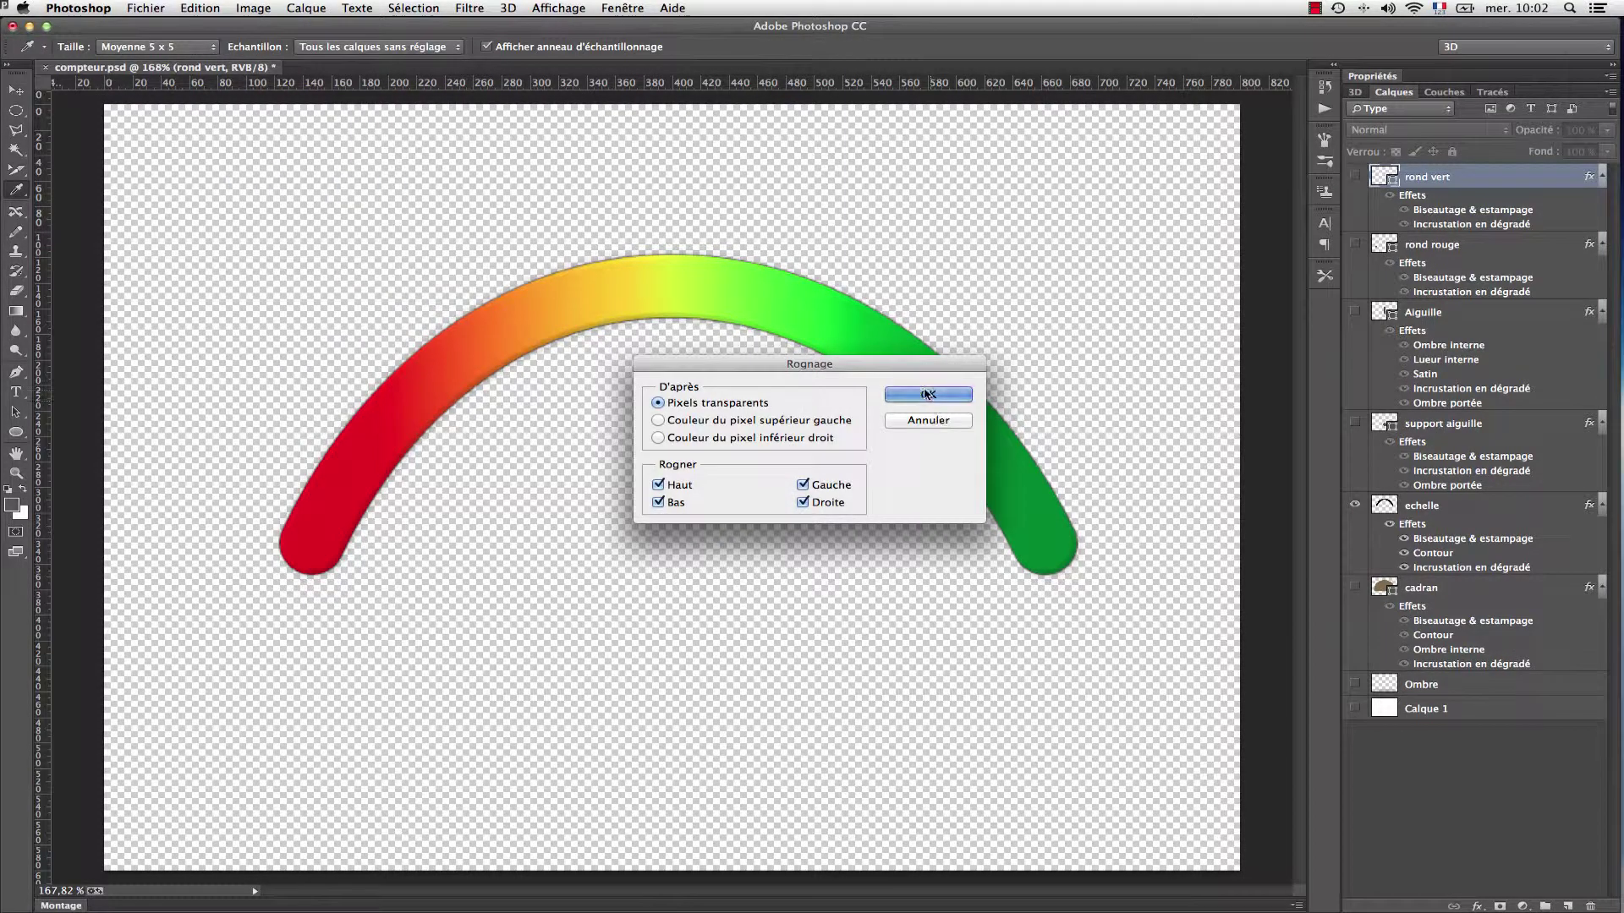
pyautogui.press('v')
# Step: Save the arc for web as PNG-24 echelle.png, then revert the document
pyautogui.click(149, 8)
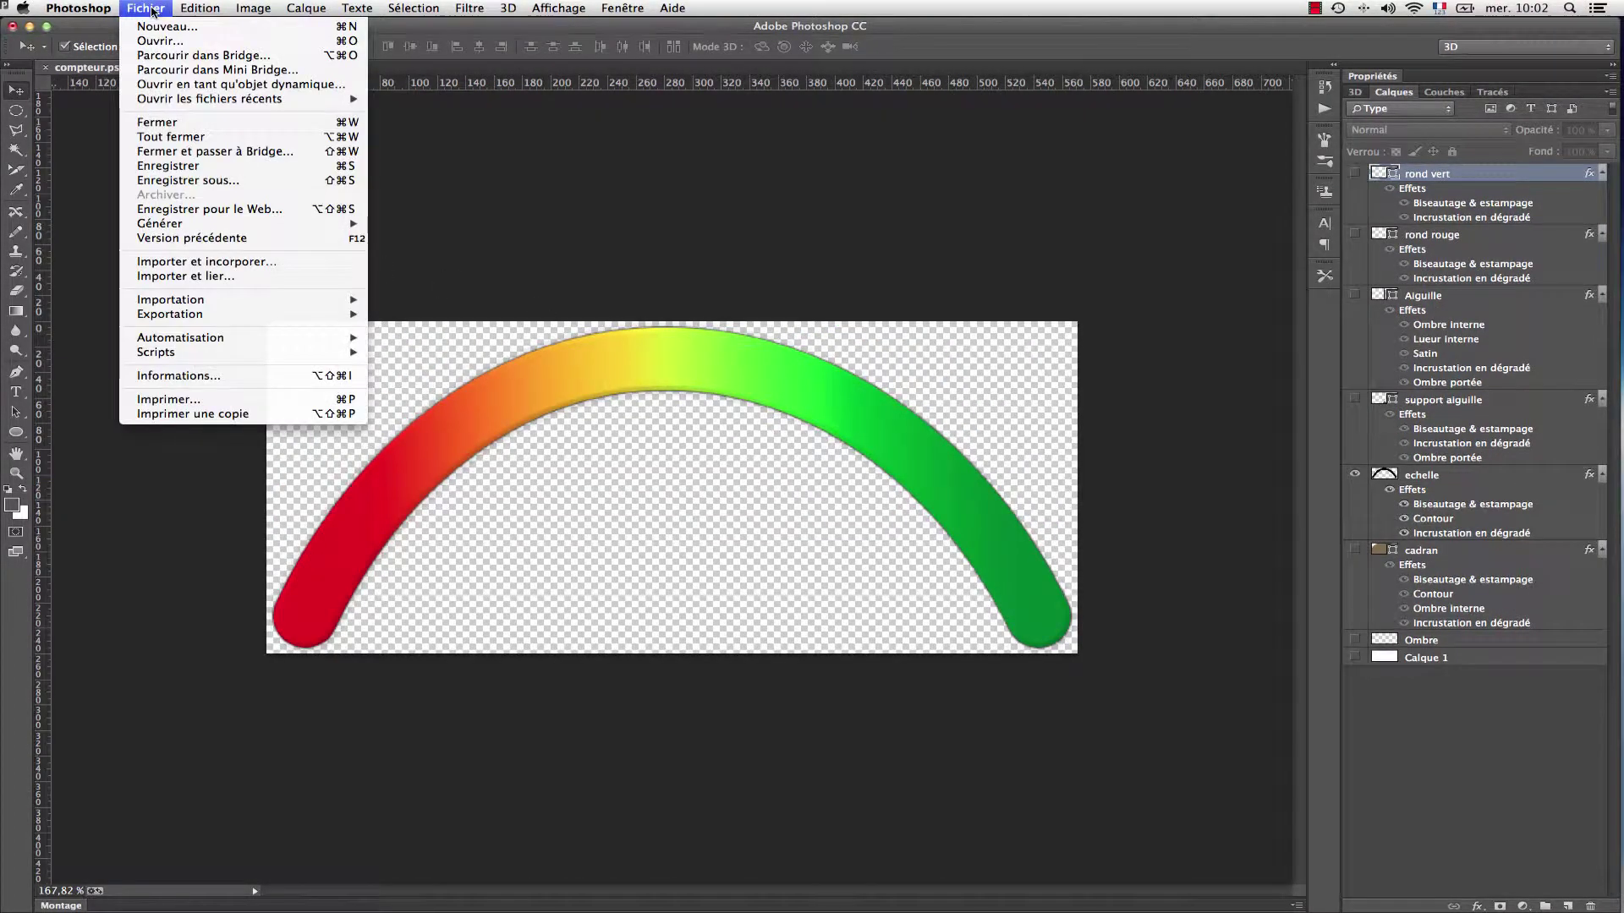
pyautogui.click(203, 209)
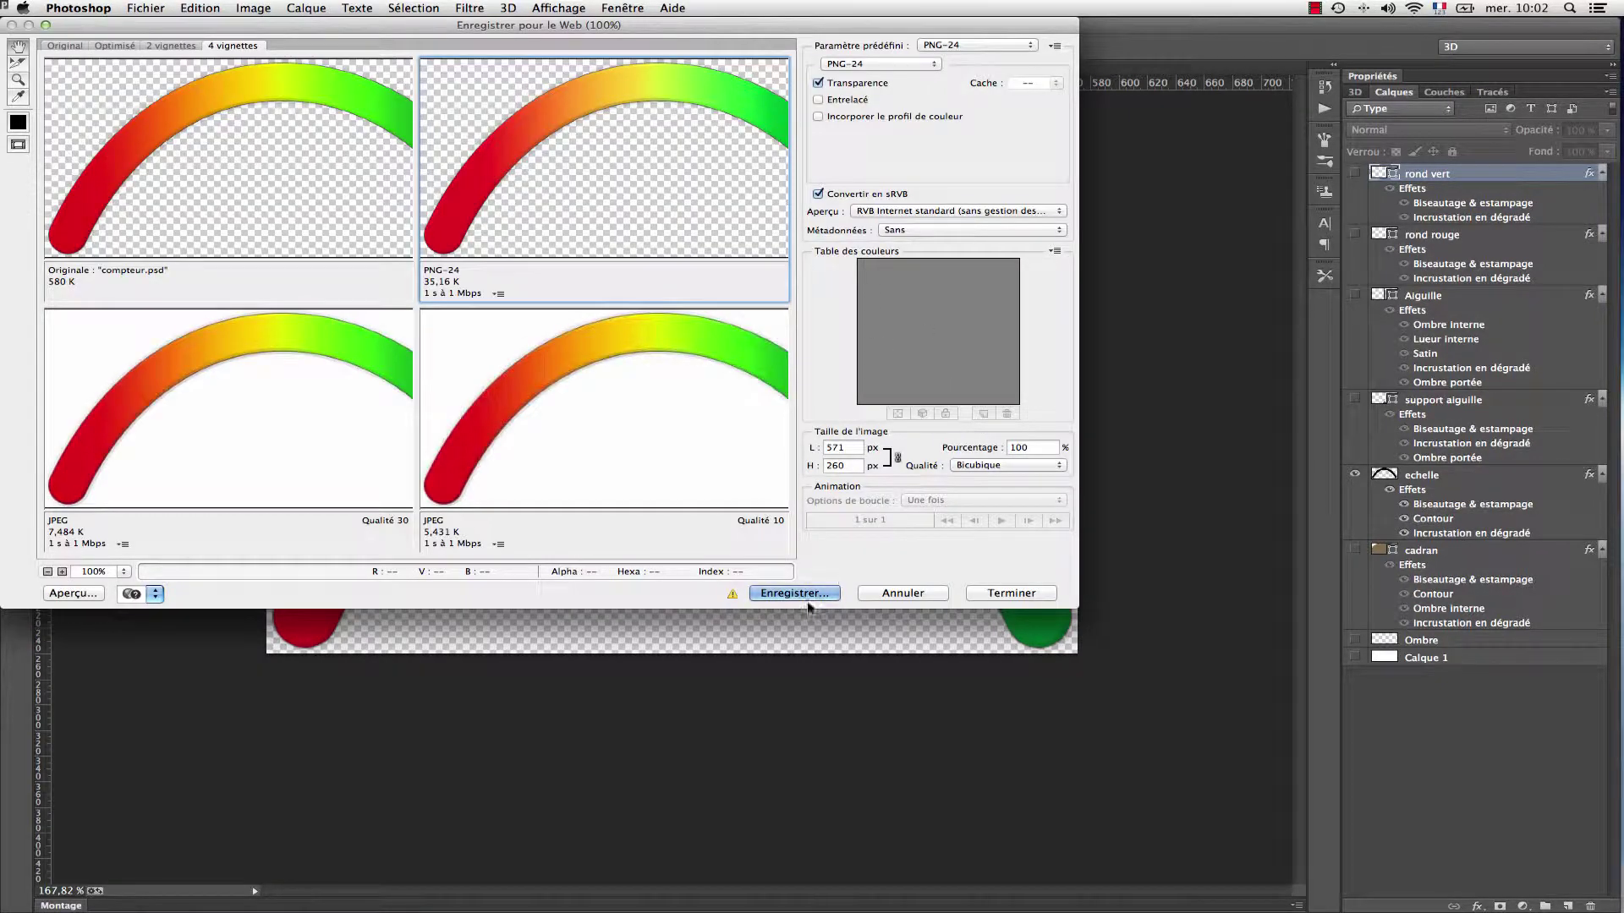
pyautogui.click(794, 593)
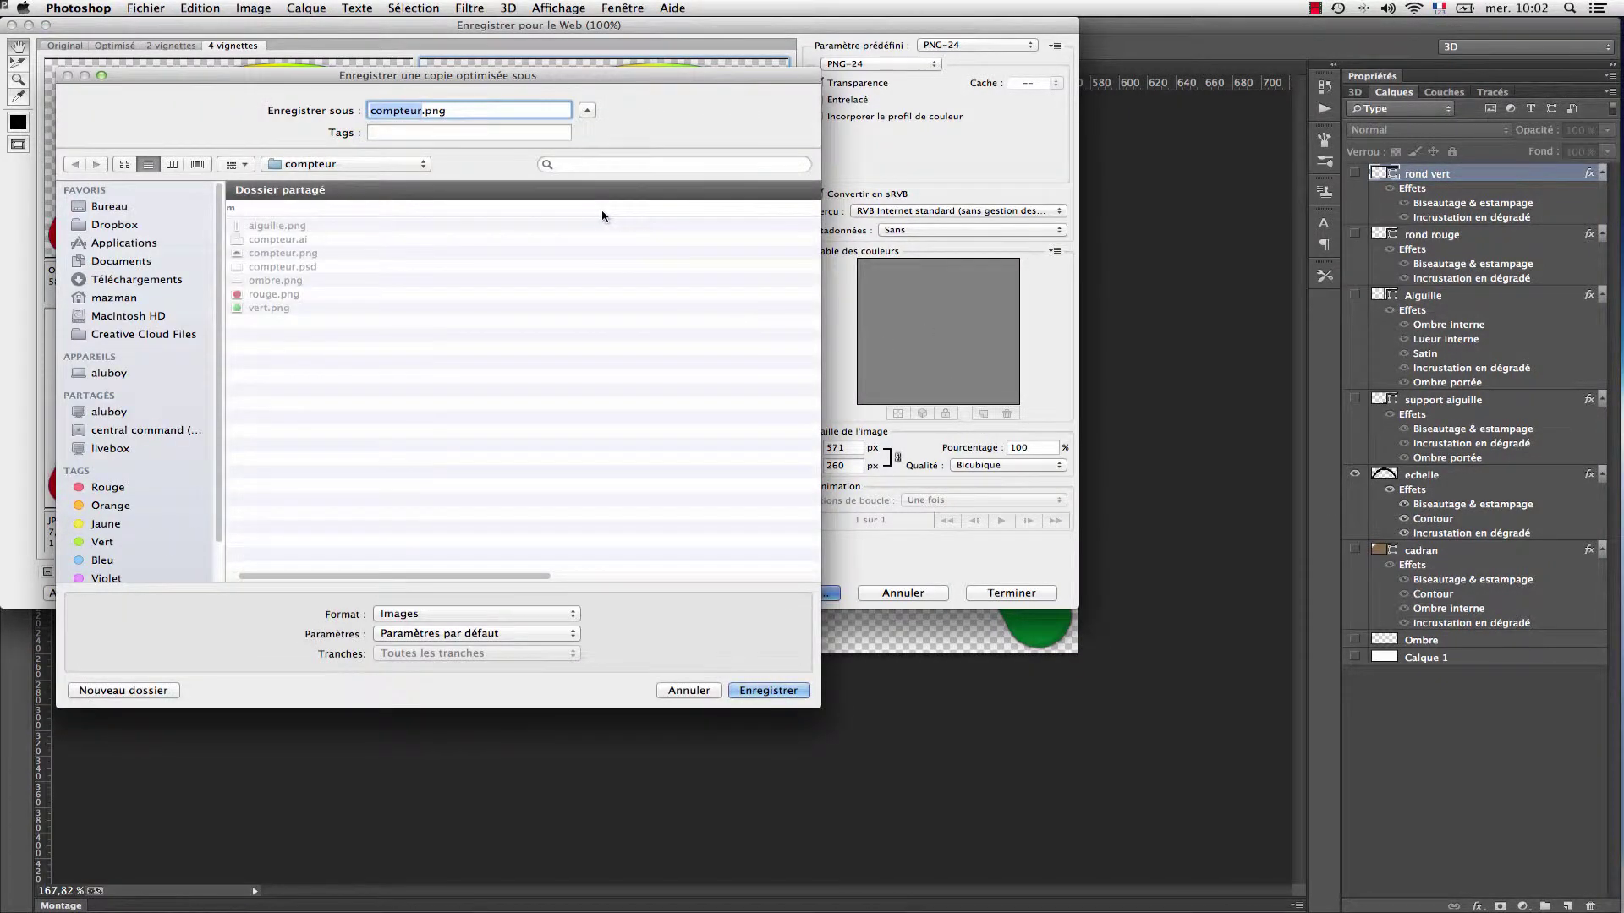
pyautogui.write('echelle')
pyautogui.click(766, 691)
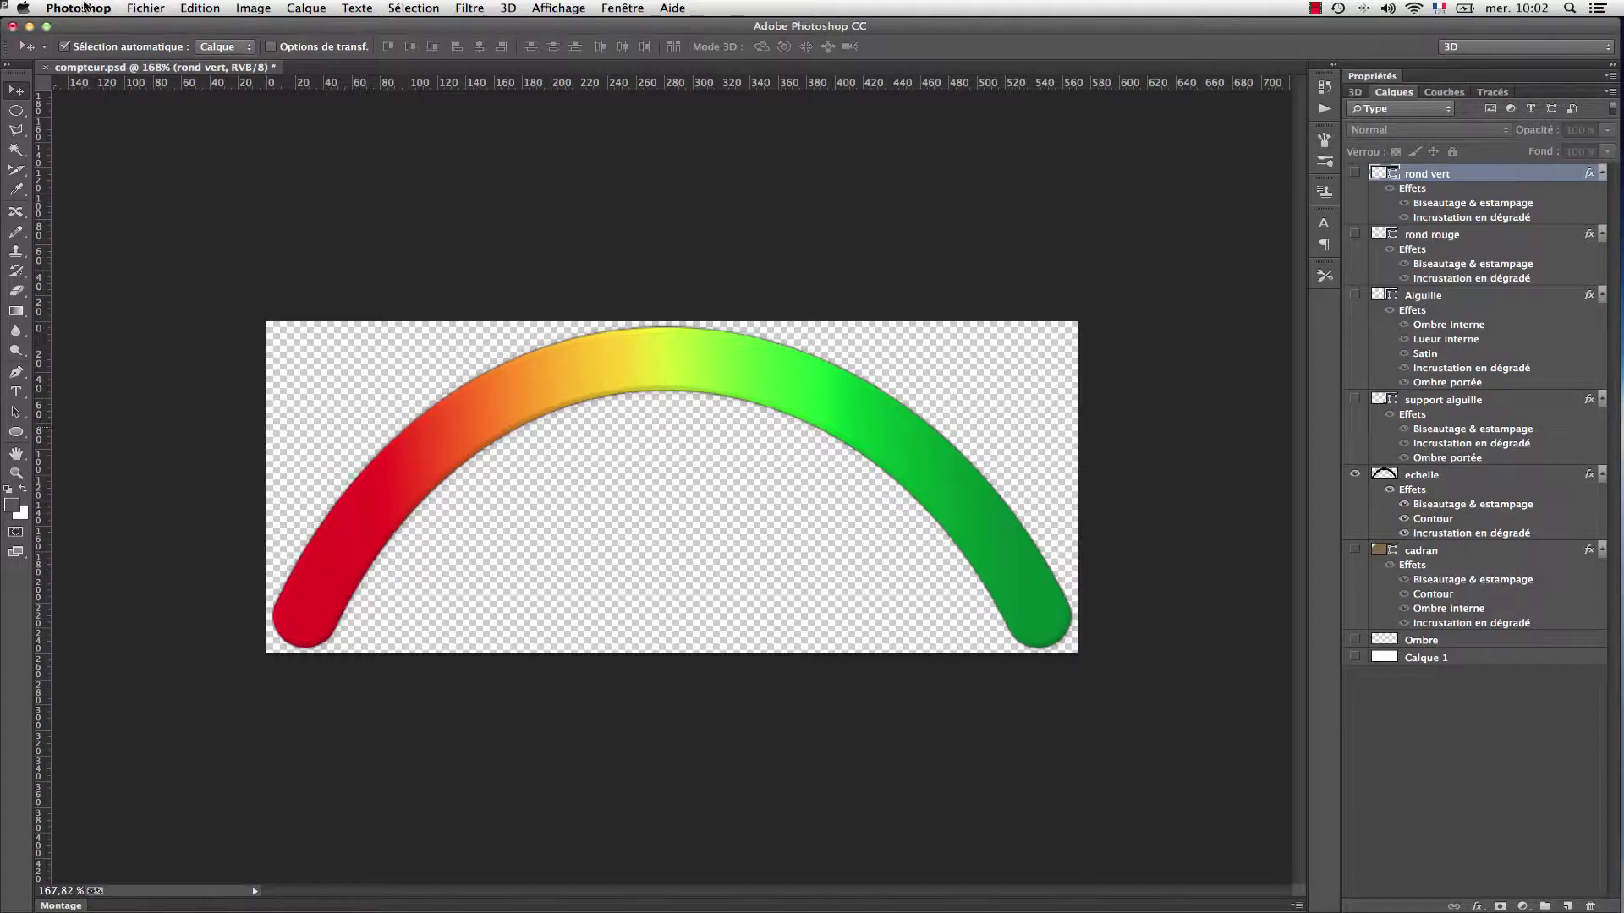
pyautogui.click(142, 8)
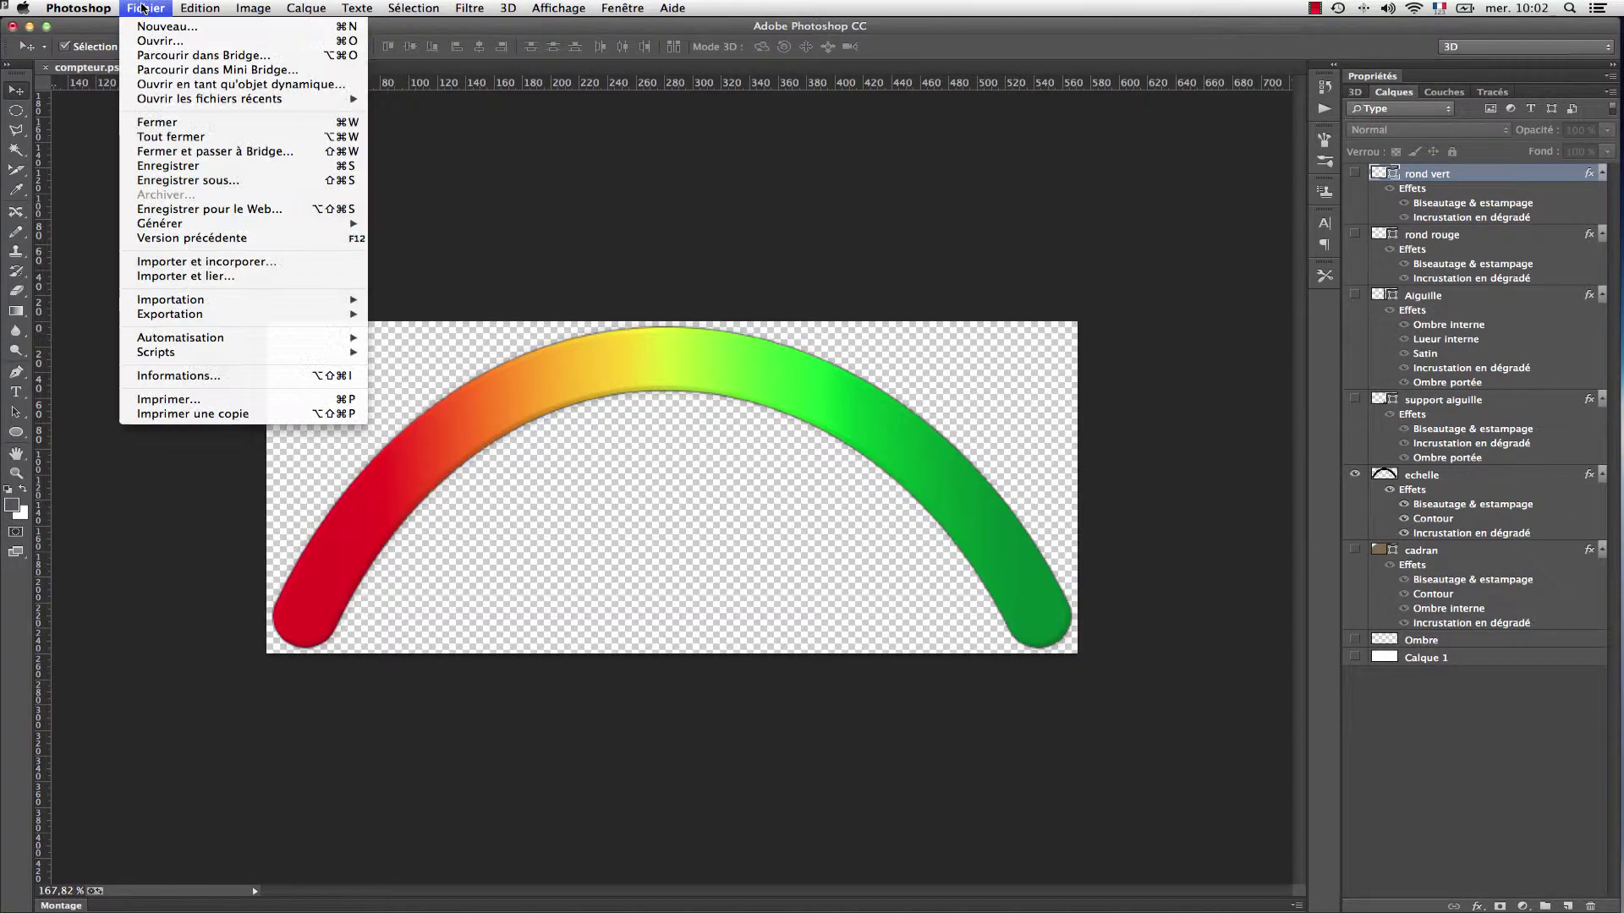
pyautogui.click(208, 238)
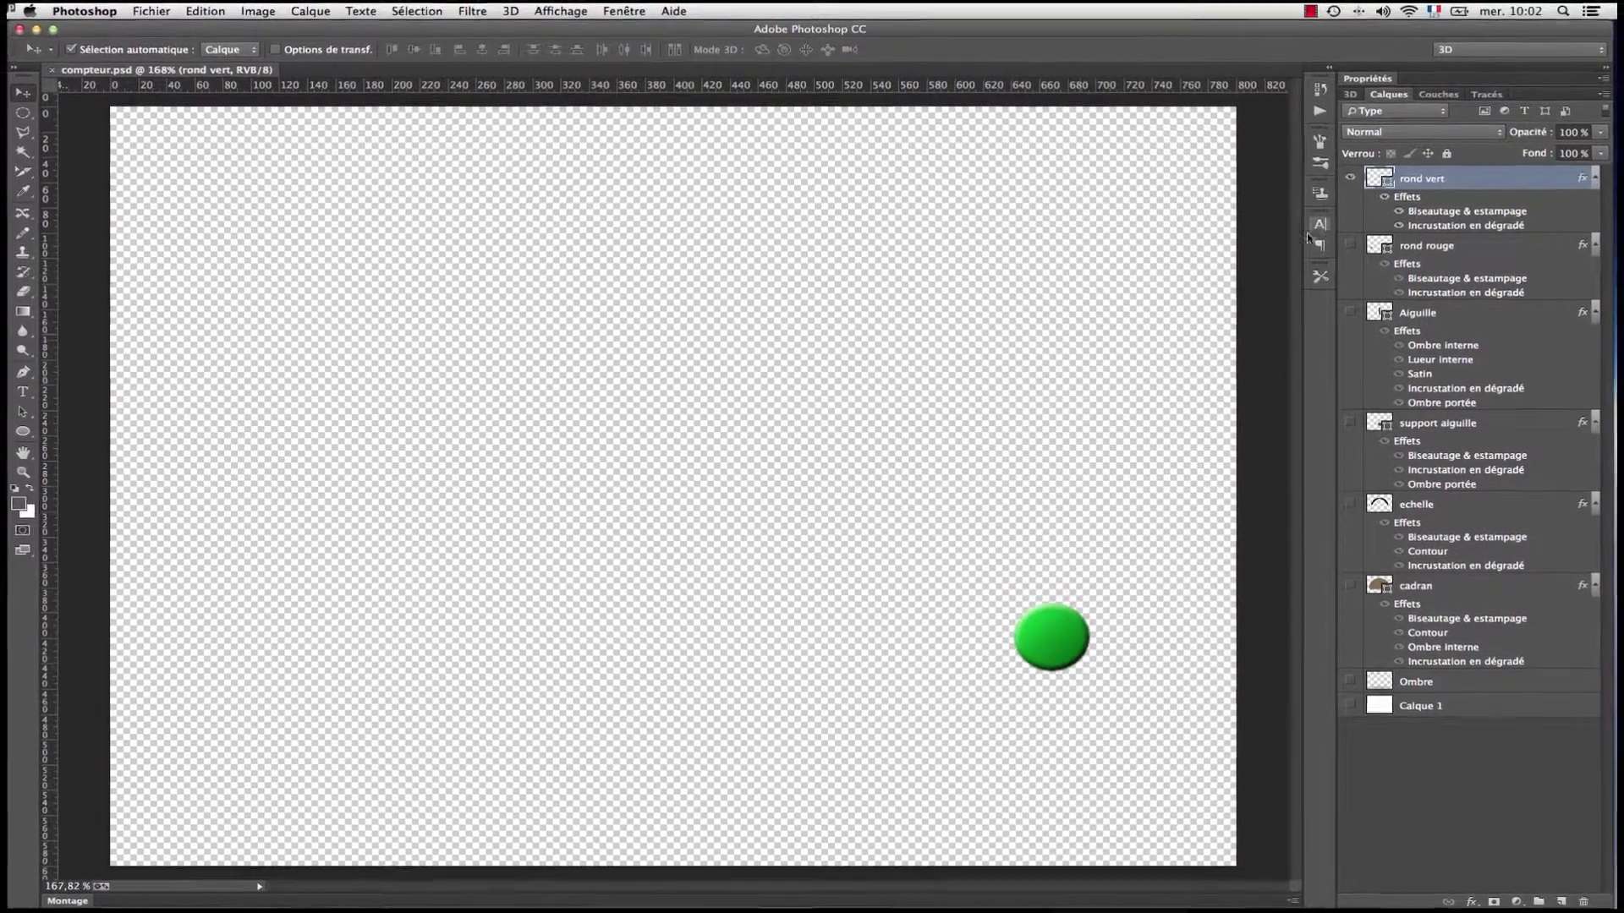
# Step: Turn the 'rond rouge' layer and all remaining layers back on to reveal the assembled gauge
pyautogui.click(1355, 244)
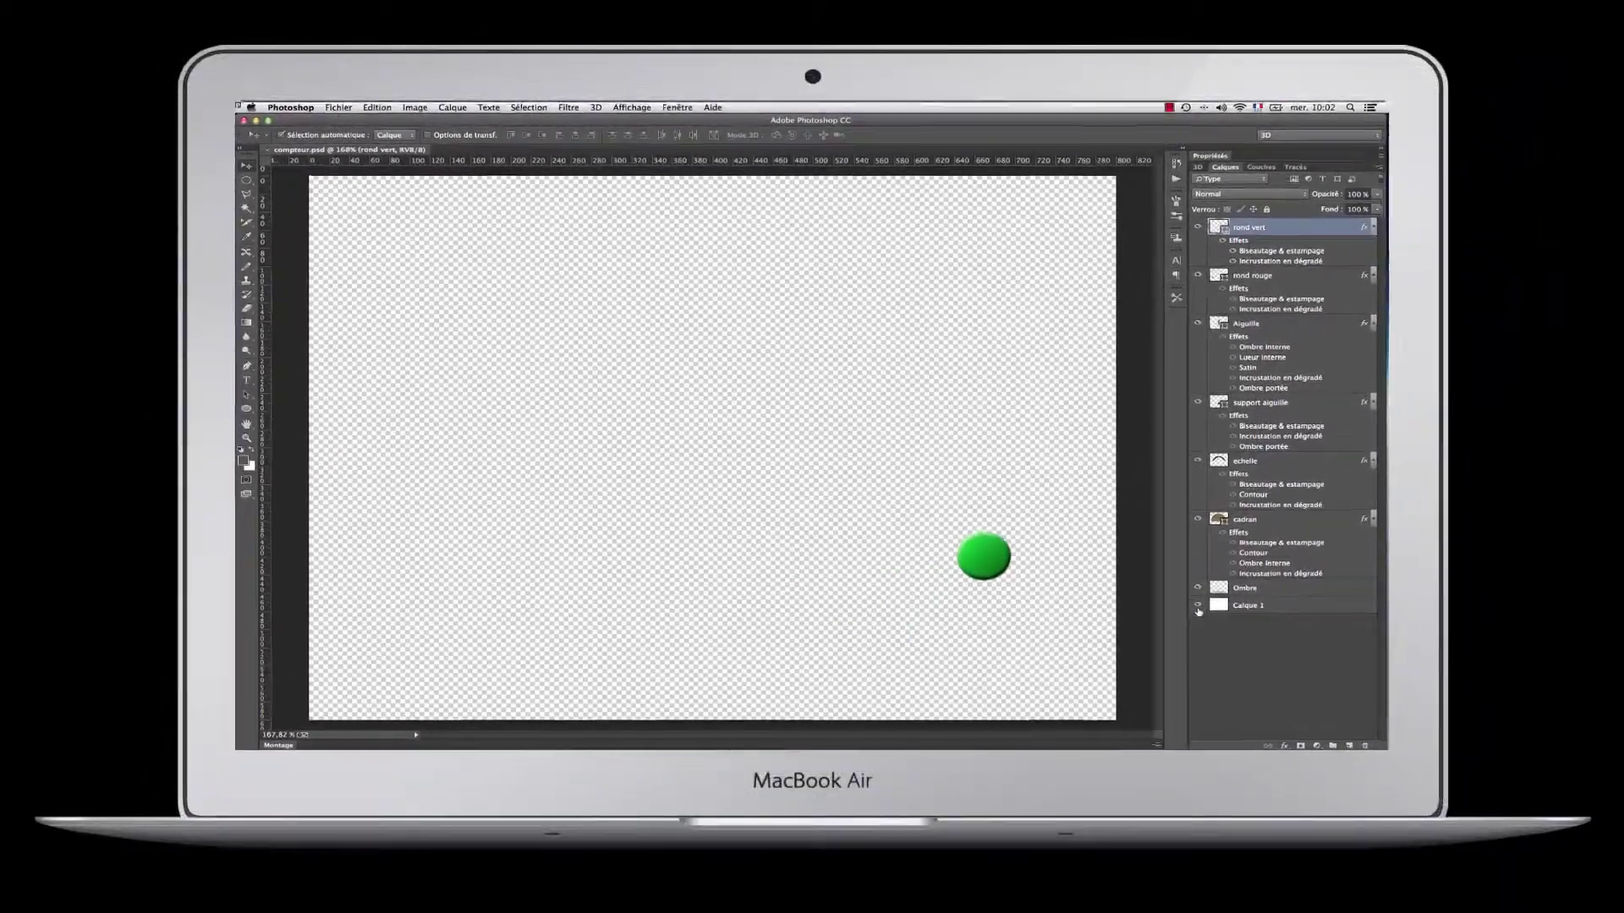
pyautogui.moveTo(1297, 316); pyautogui.dragTo(1297, 671)
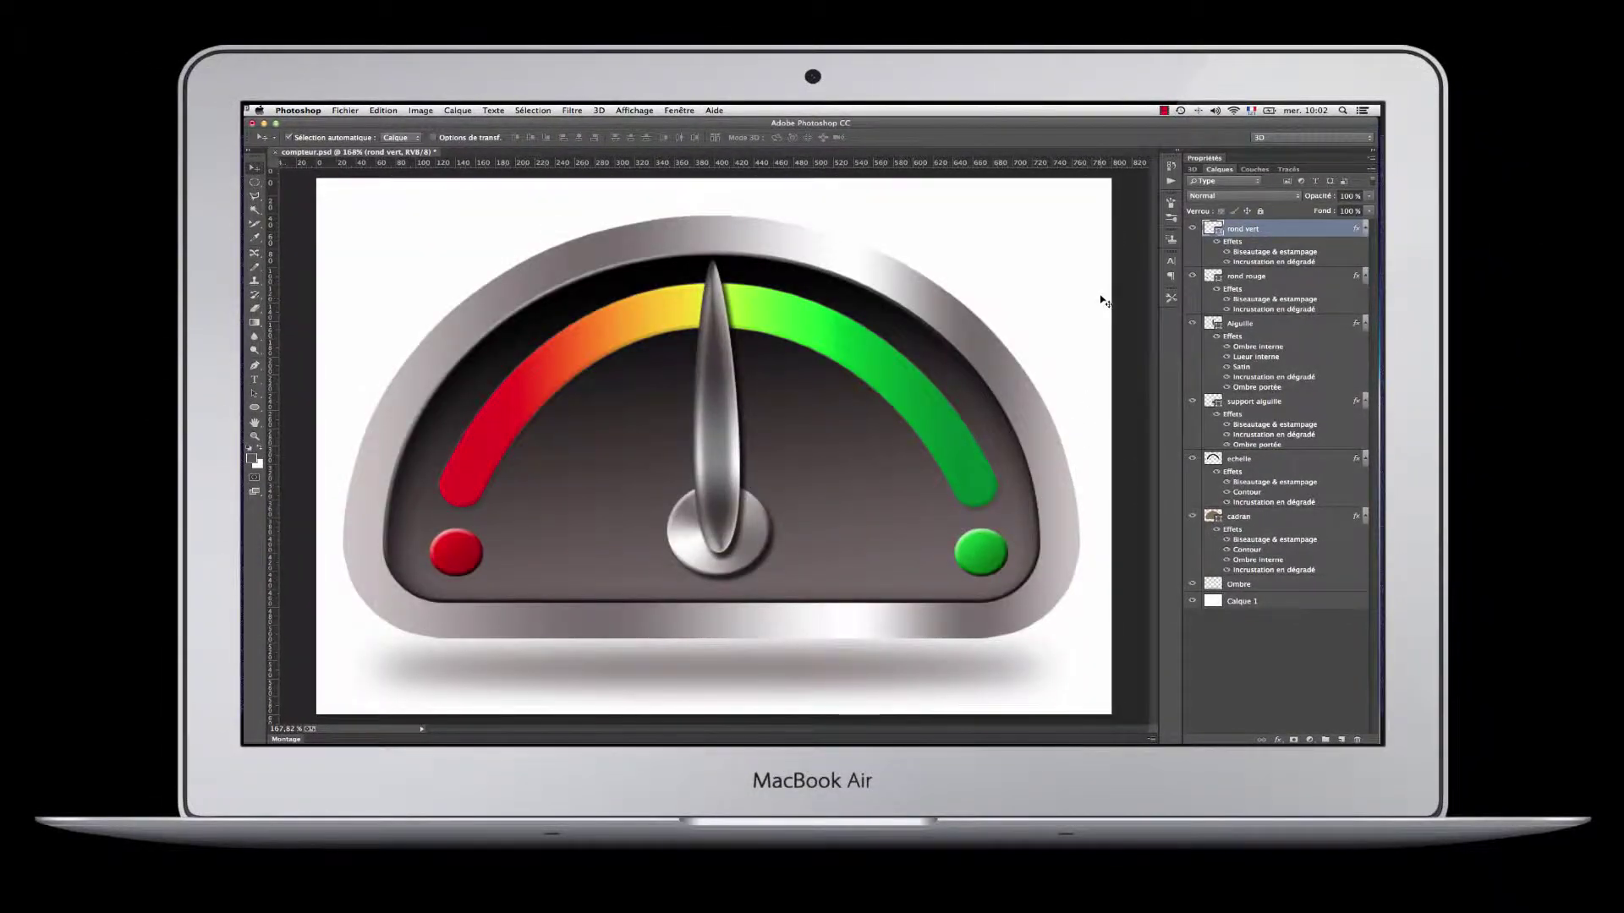